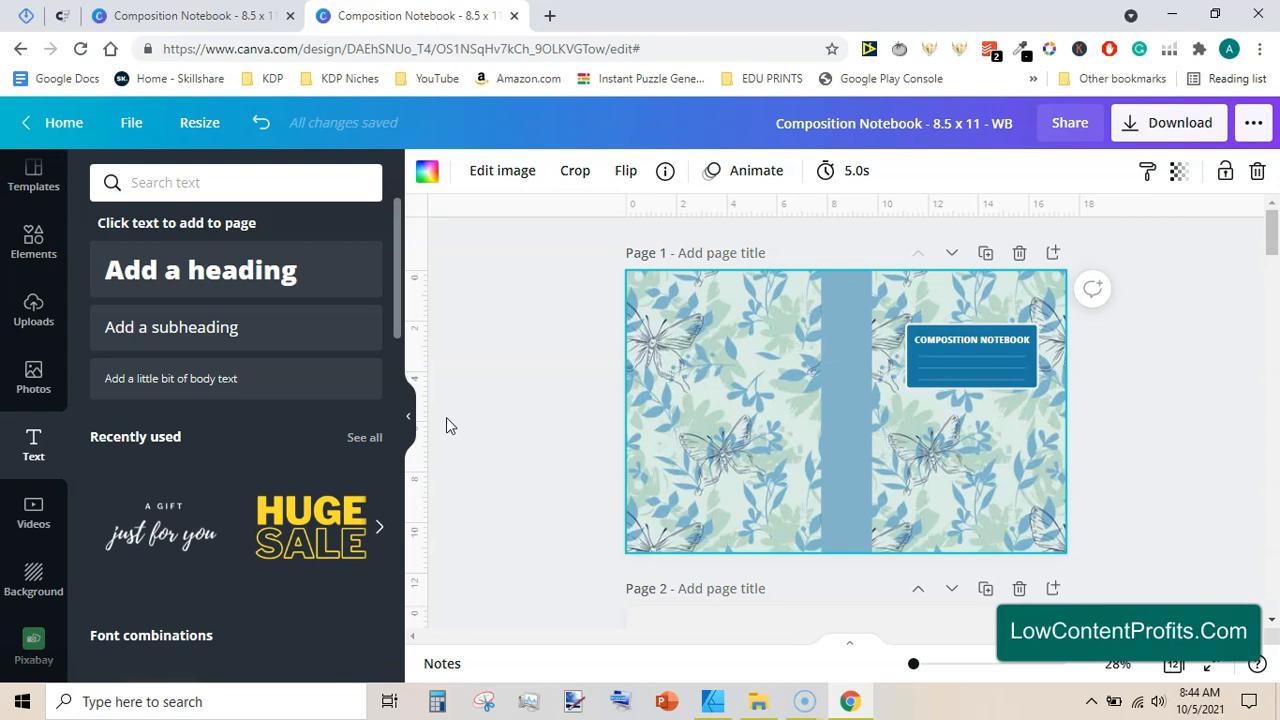
Step: Switch to the Vexels page and look over the floral pattern graphics
key("ctrl+2")
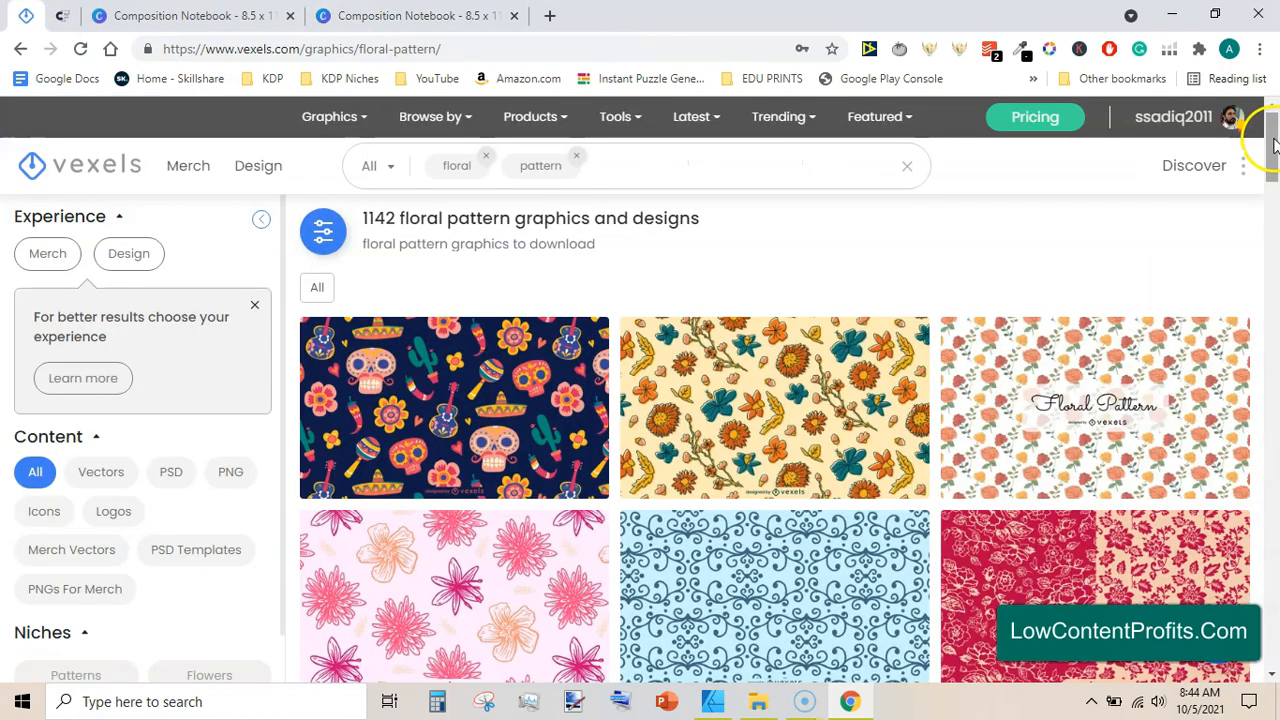
mouse_move(1273, 145)
left_mouse_down()
mouse_move(1273, 170)
mouse_move(1274, 135)
left_mouse_up()
left_click(884, 256)
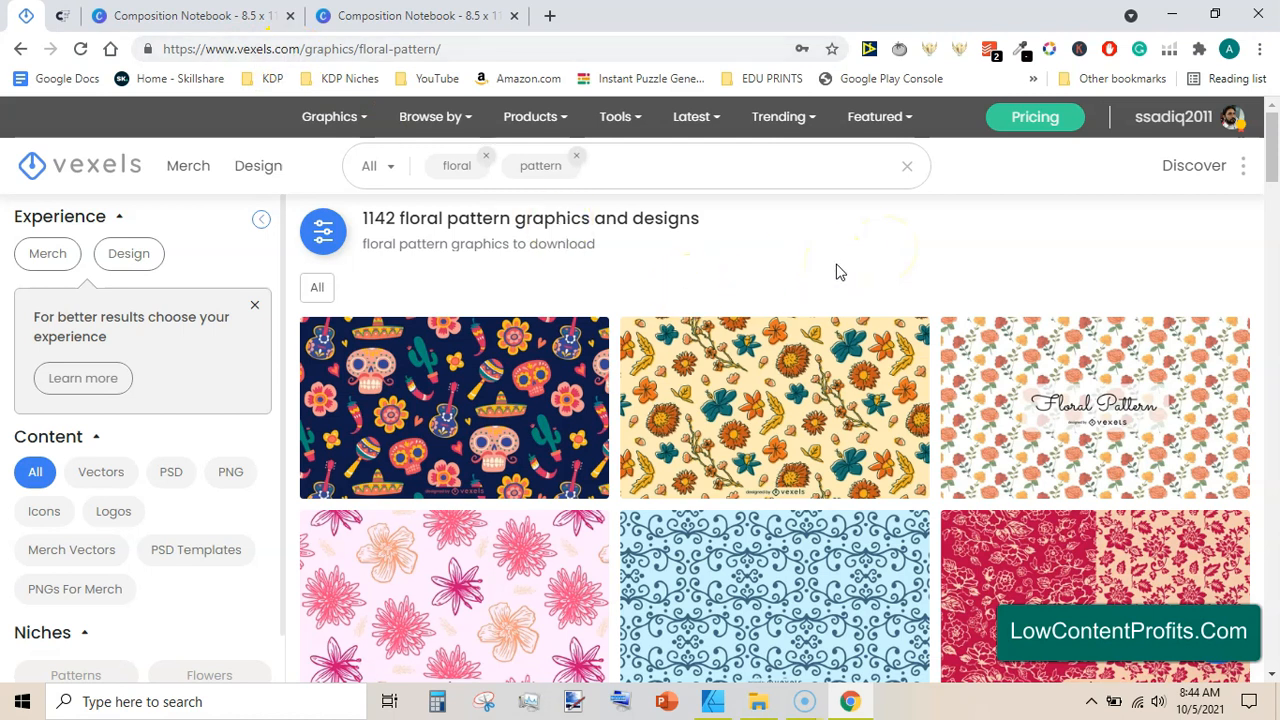
mouse_move(537, 122)
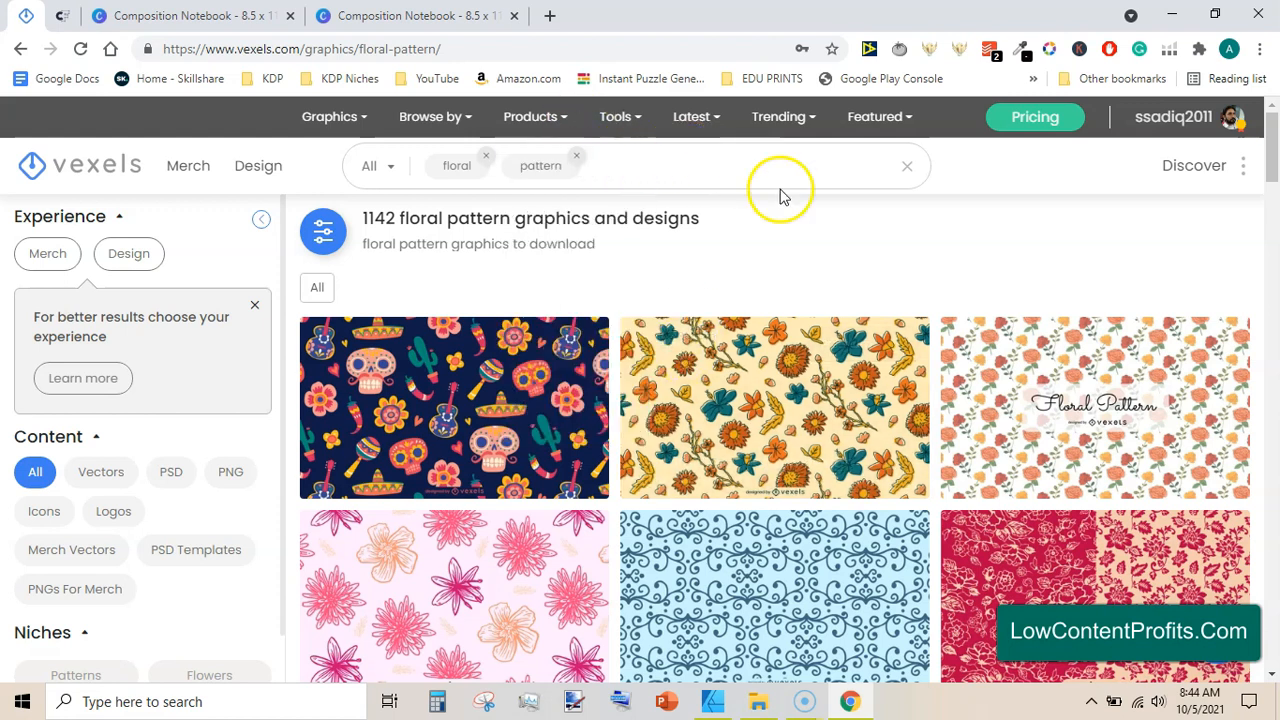
Step: Clear the floral and pattern search terms and search Vexels for "kdp patterns" across all content
left_click(576, 155)
left_click(484, 155)
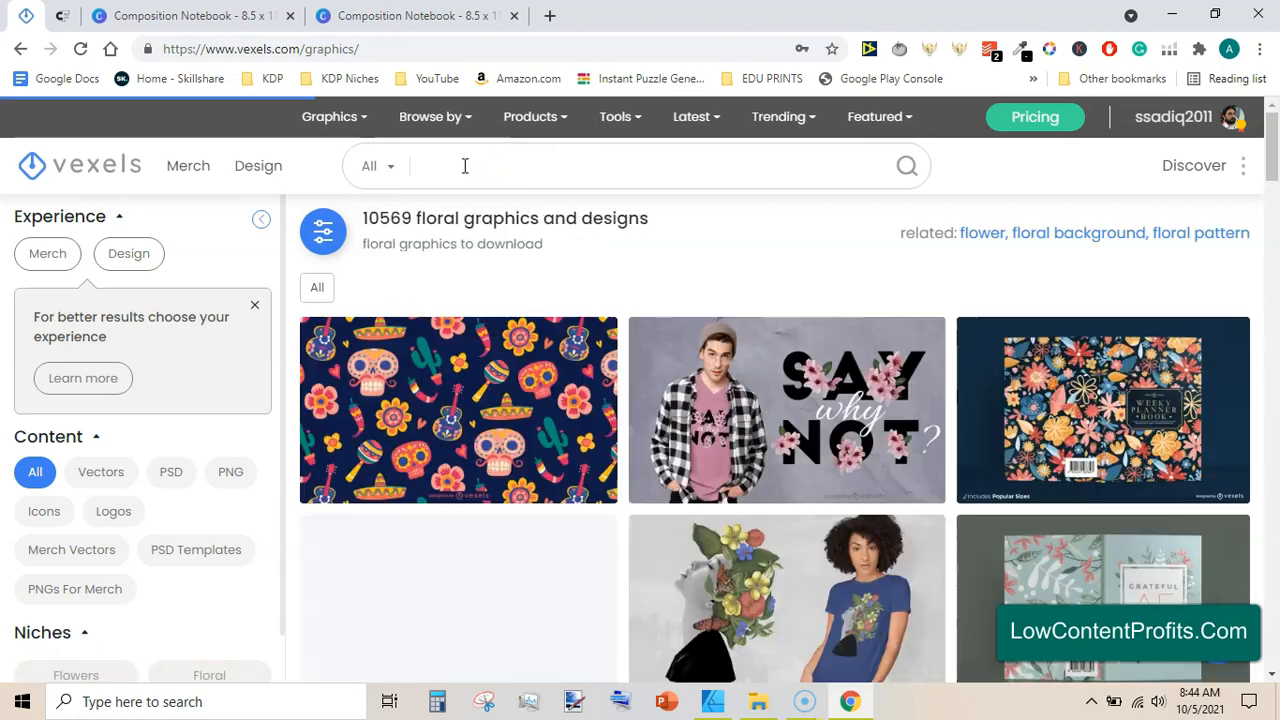
left_click(446, 166)
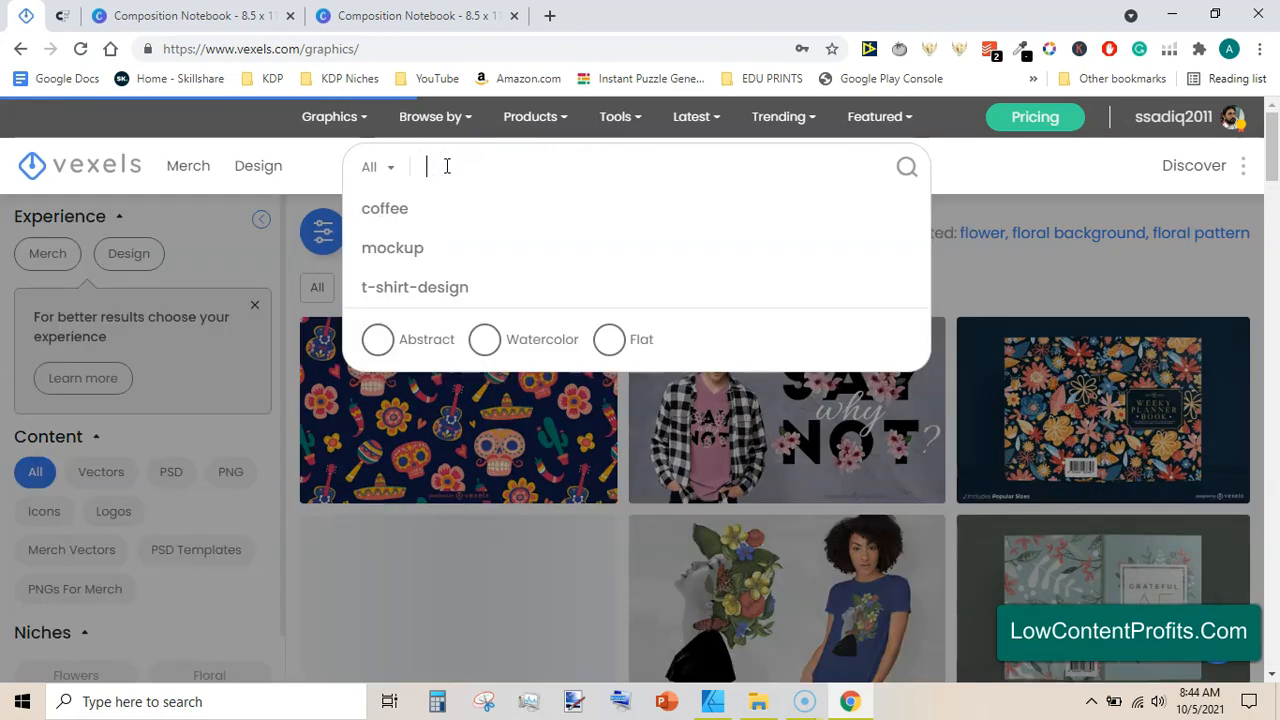
type("KDP PATTERNS")
left_click(391, 160)
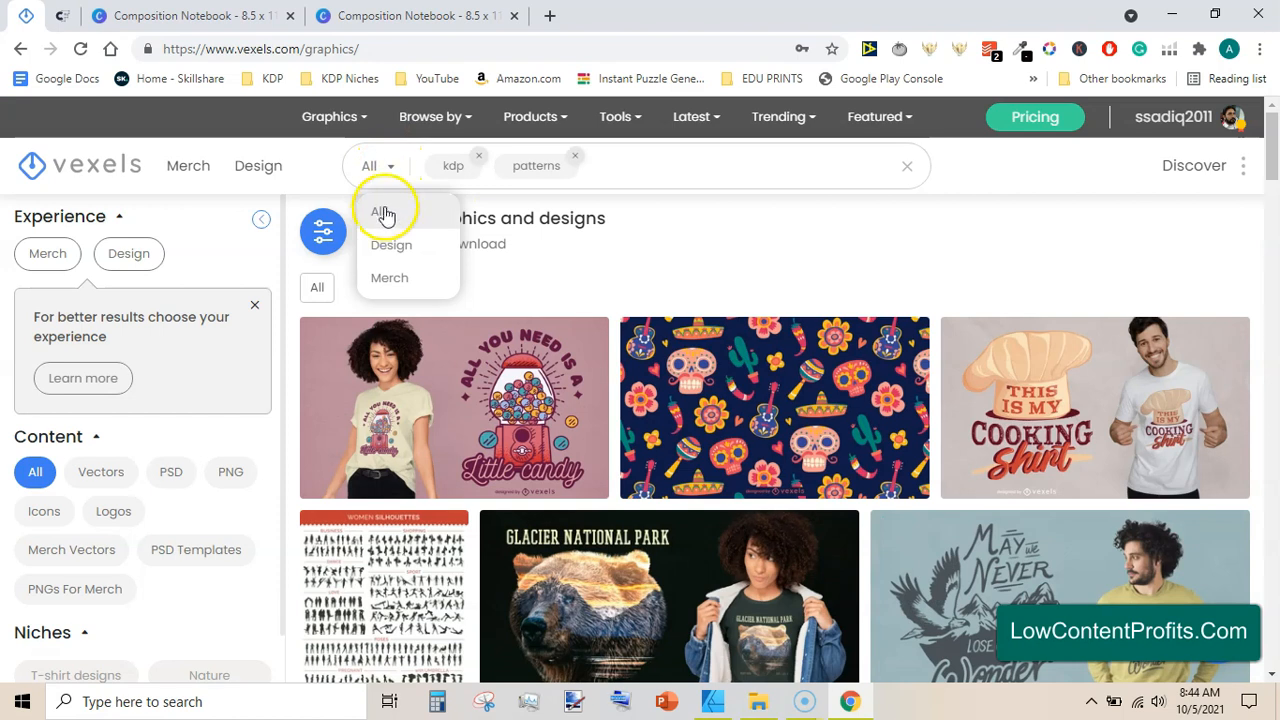
left_click(382, 213)
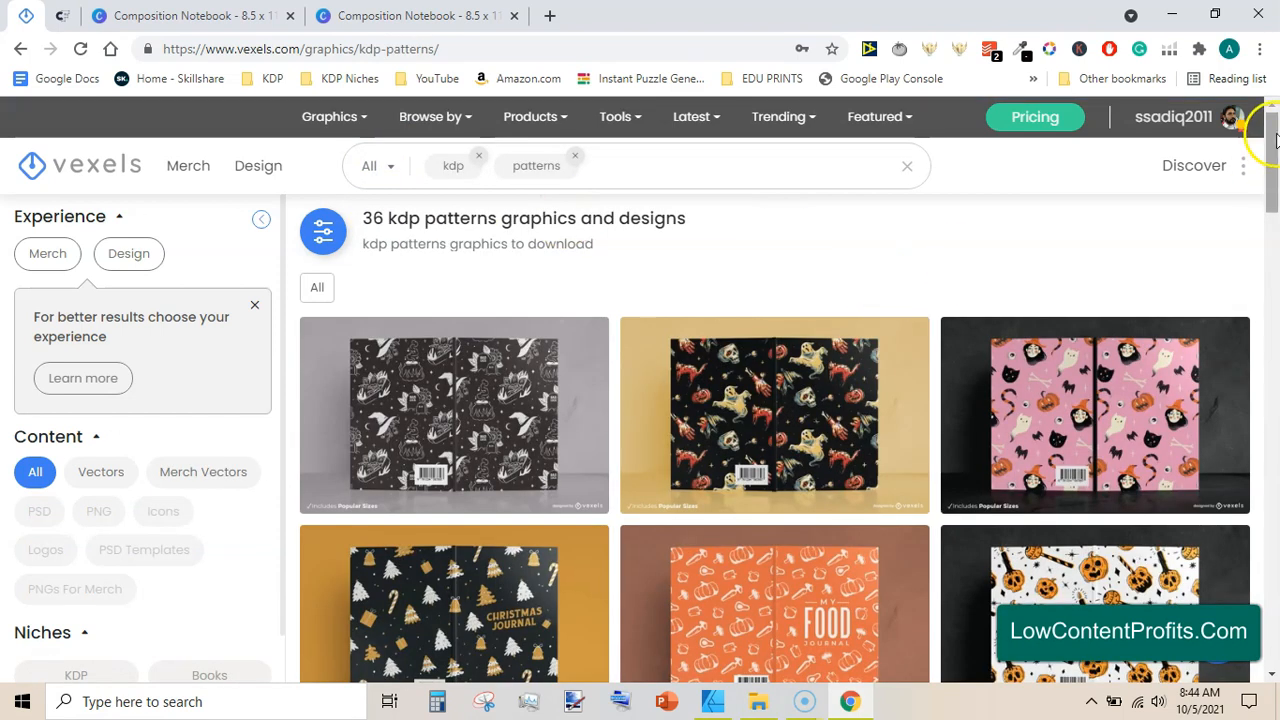
mouse_move(1275, 152)
left_mouse_down()
mouse_move(1276, 287)
mouse_move(1275, 150)
left_mouse_up()
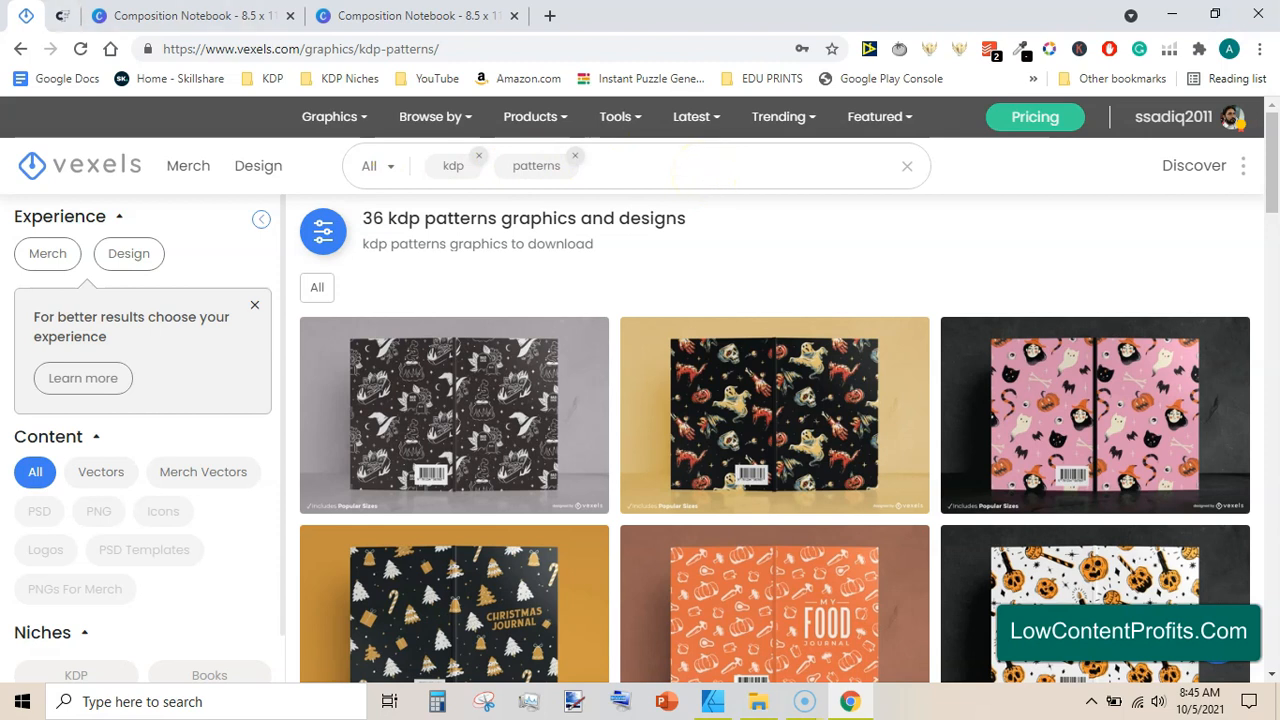
Step: Switch to the Creative Fabrica page and browse its floral patterns search results
left_click(56, 12)
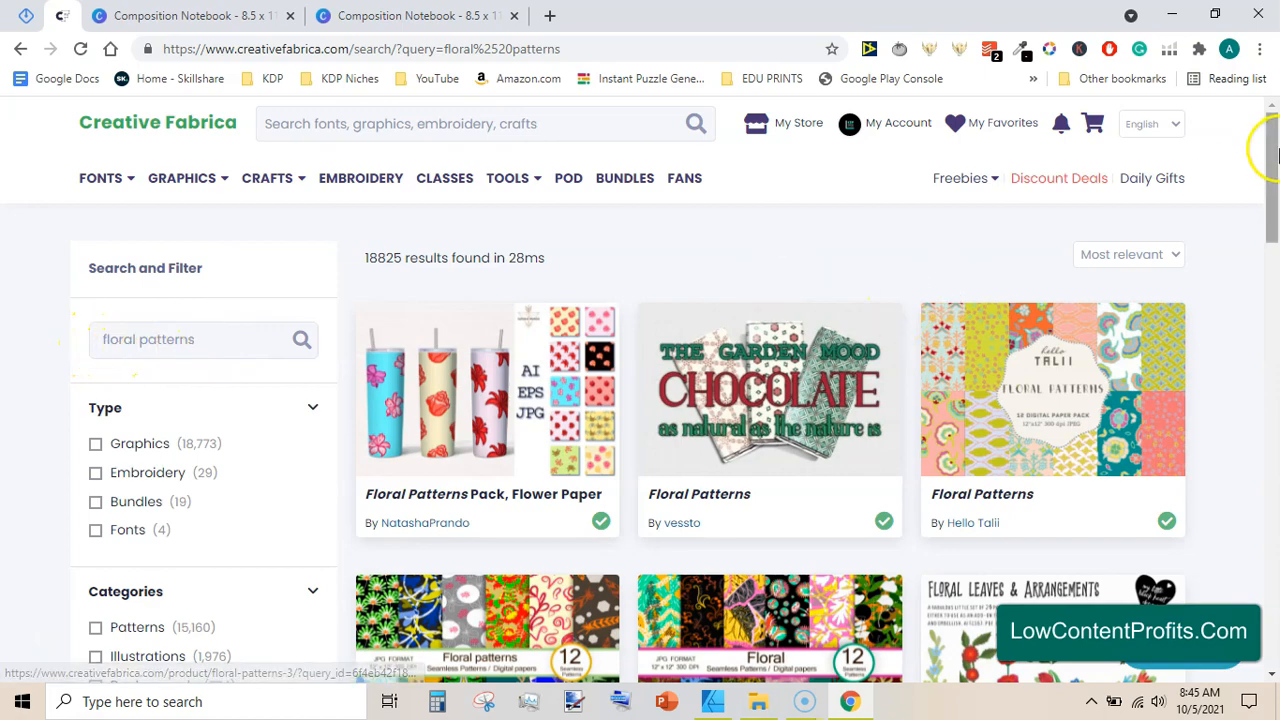
left_click(1274, 245)
left_click_drag(1274, 245, 1243, 108)
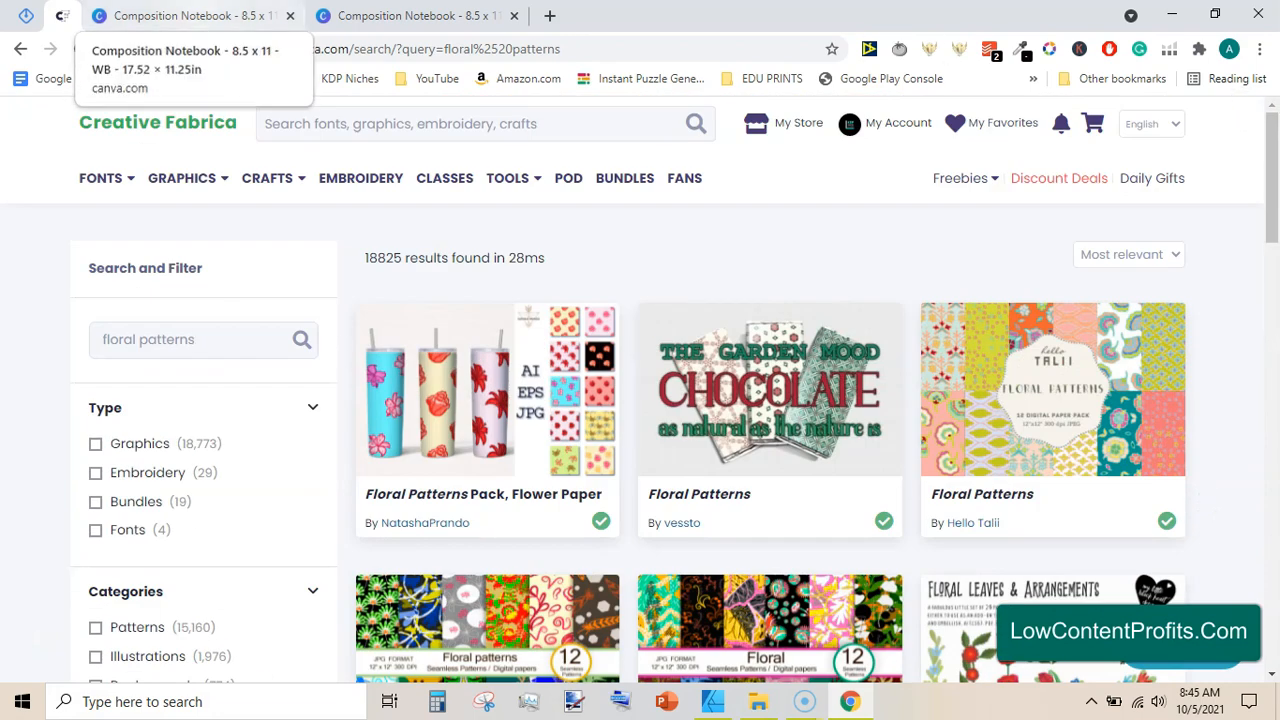
Step: Switch to the first Canva composition notebook design and open its Pixabay image library
left_click(190, 16)
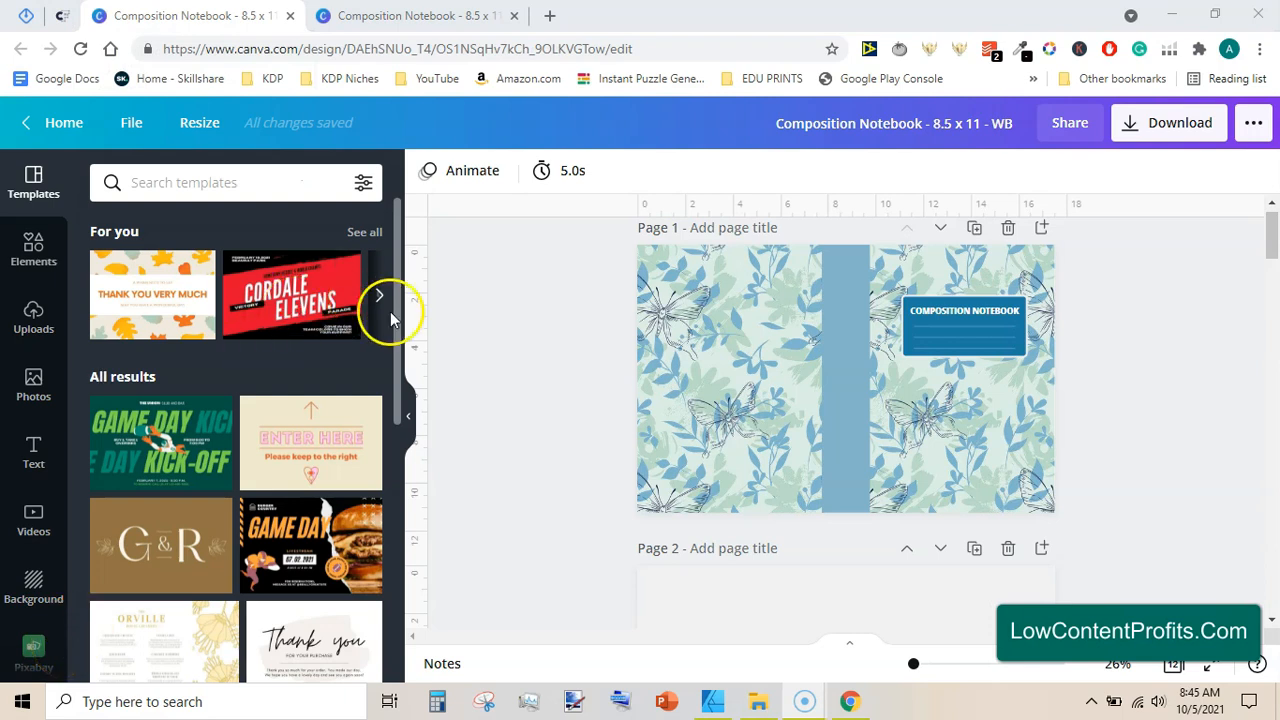
scroll(399, 346, "down", 1)
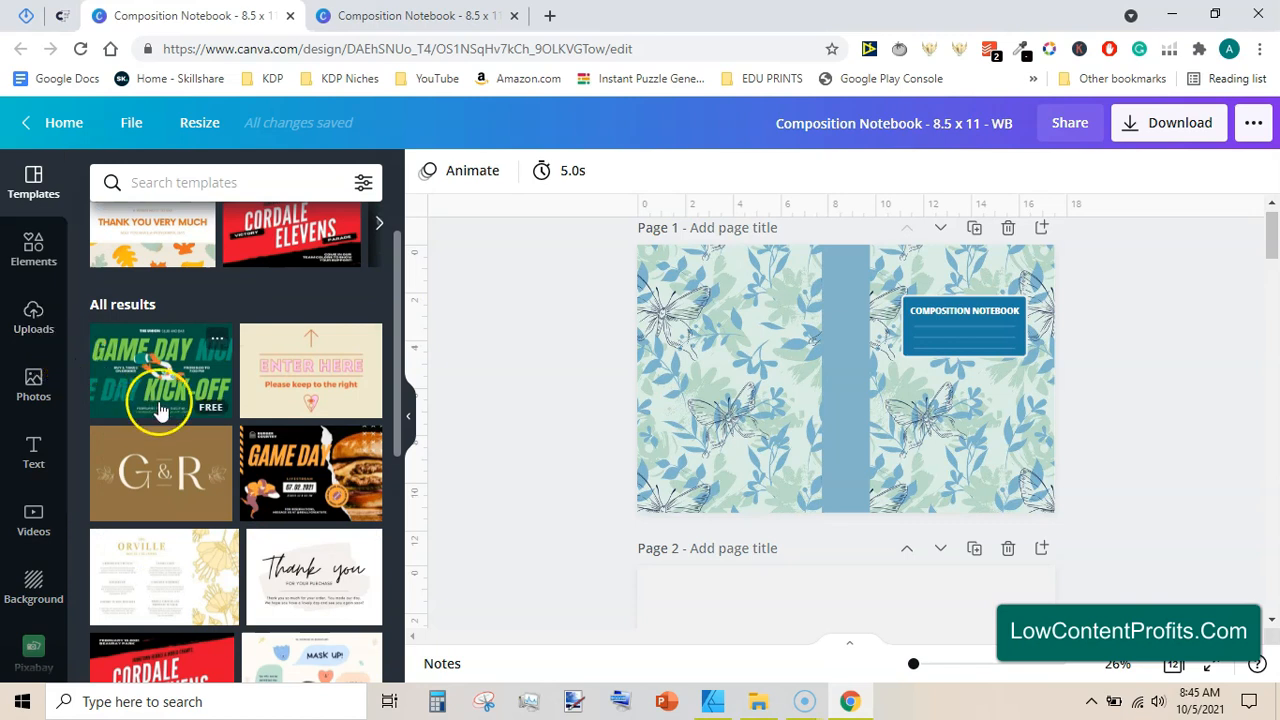
left_click_drag(70, 430, 64, 560)
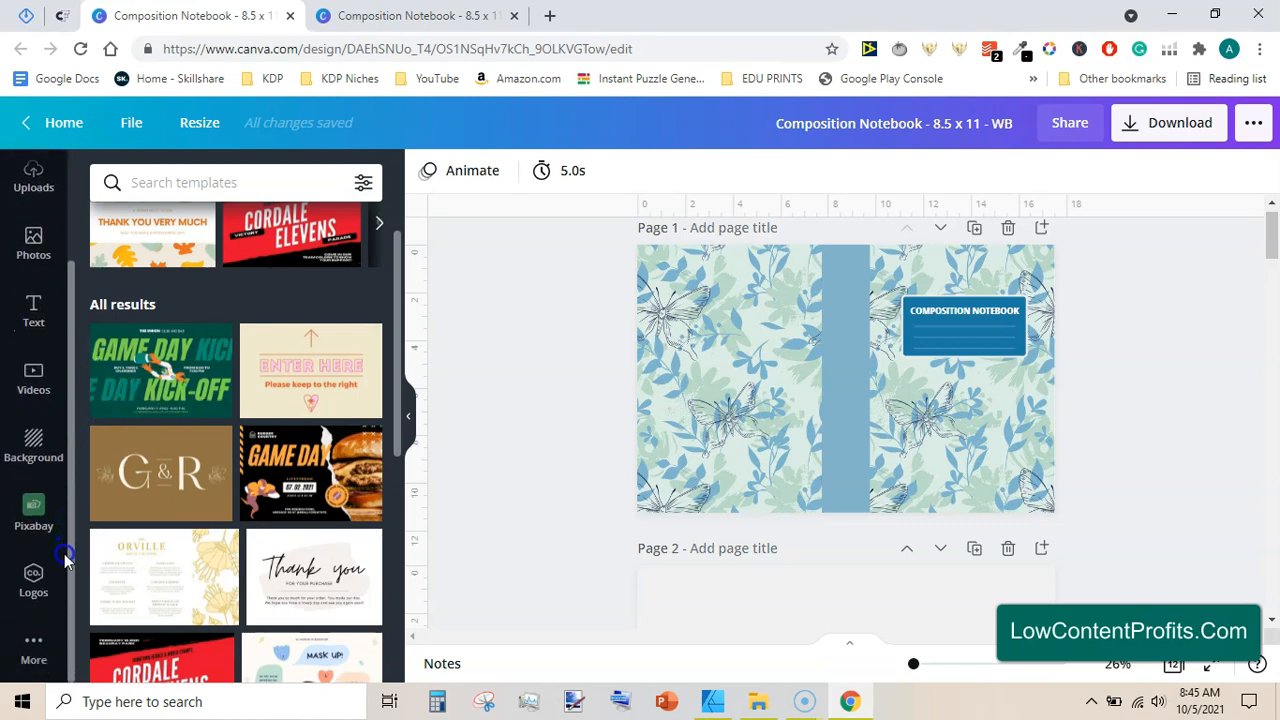
left_click(36, 520)
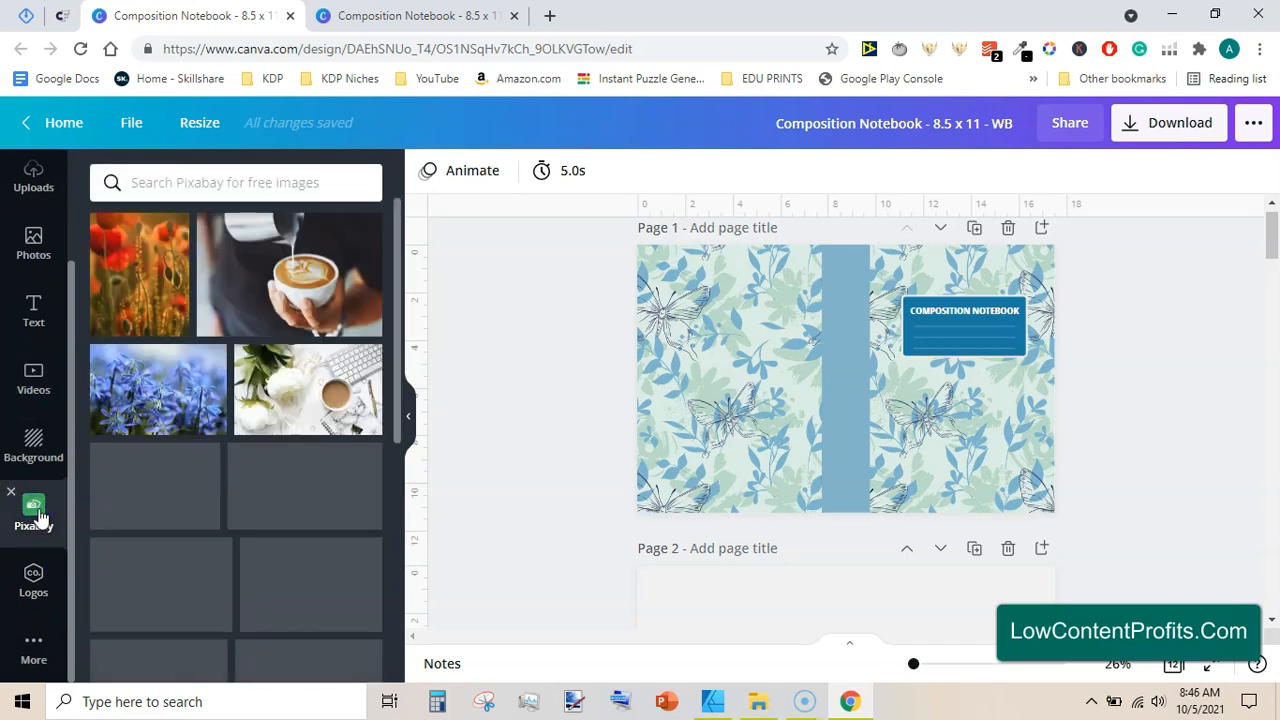
Step: Search Pixabay for "floral patterns" and browse through the images
left_click(220, 182)
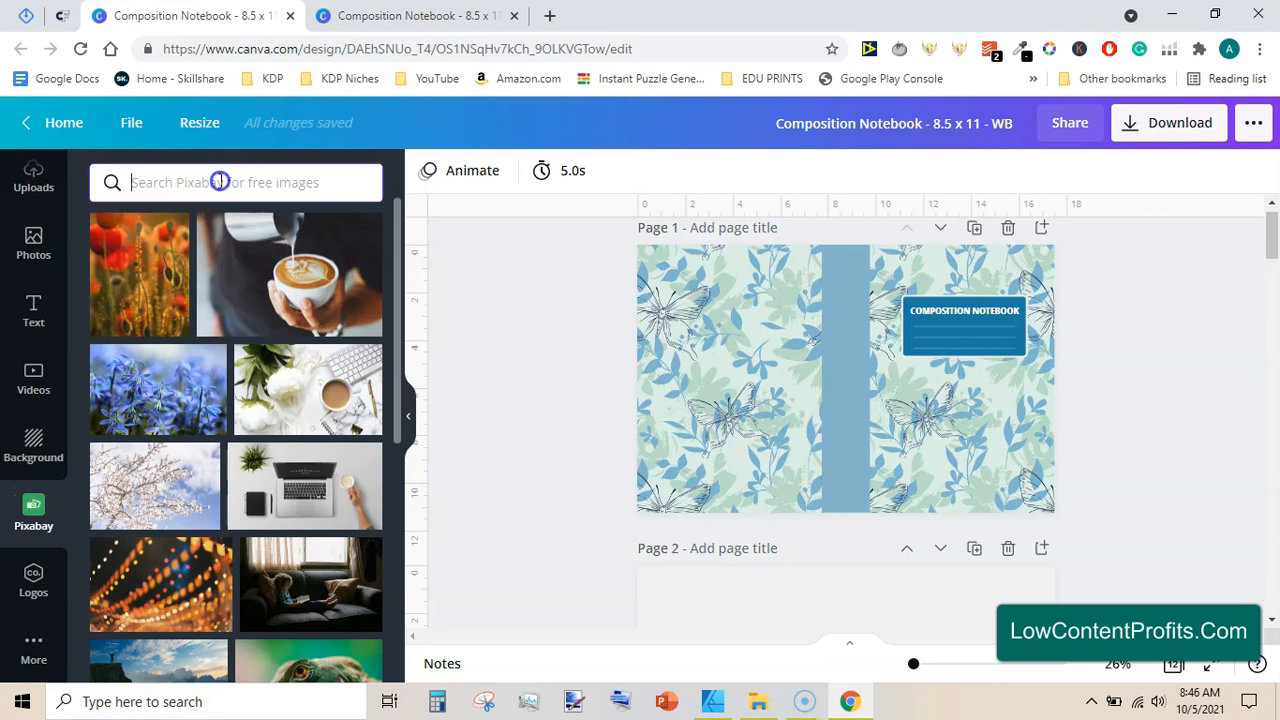
type("F")
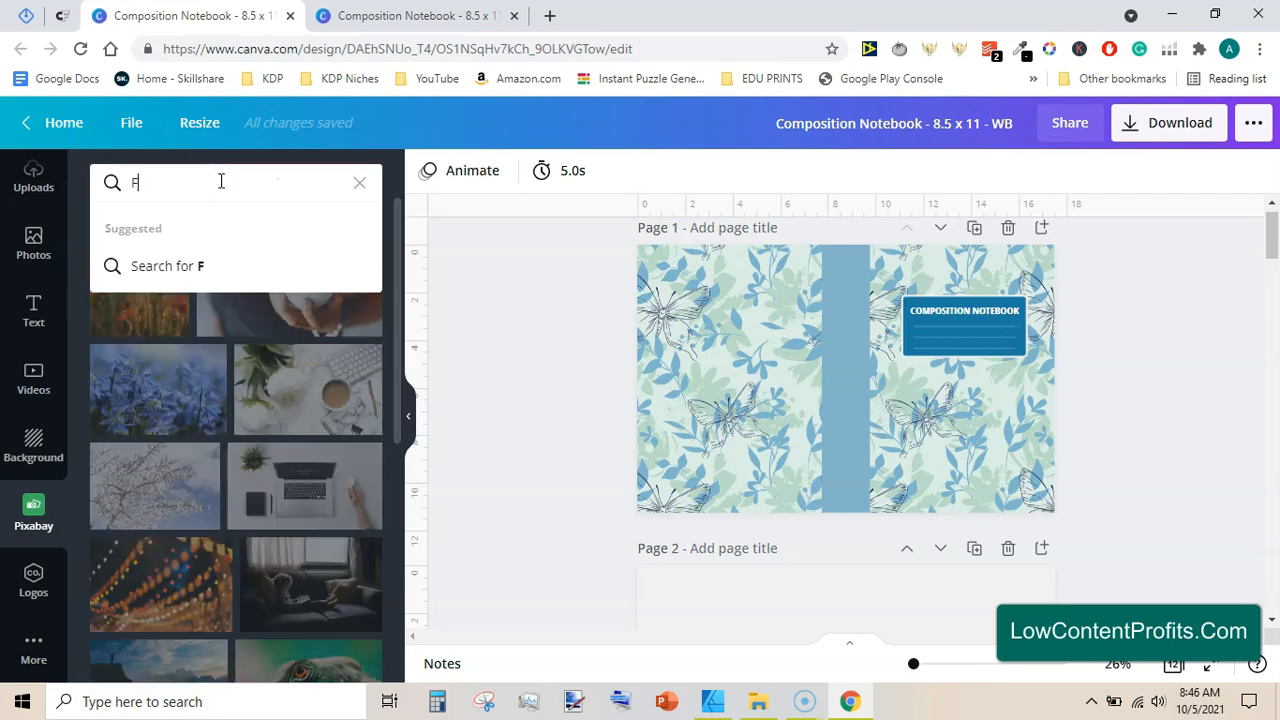
key("BackSpace")
type("floral pat")
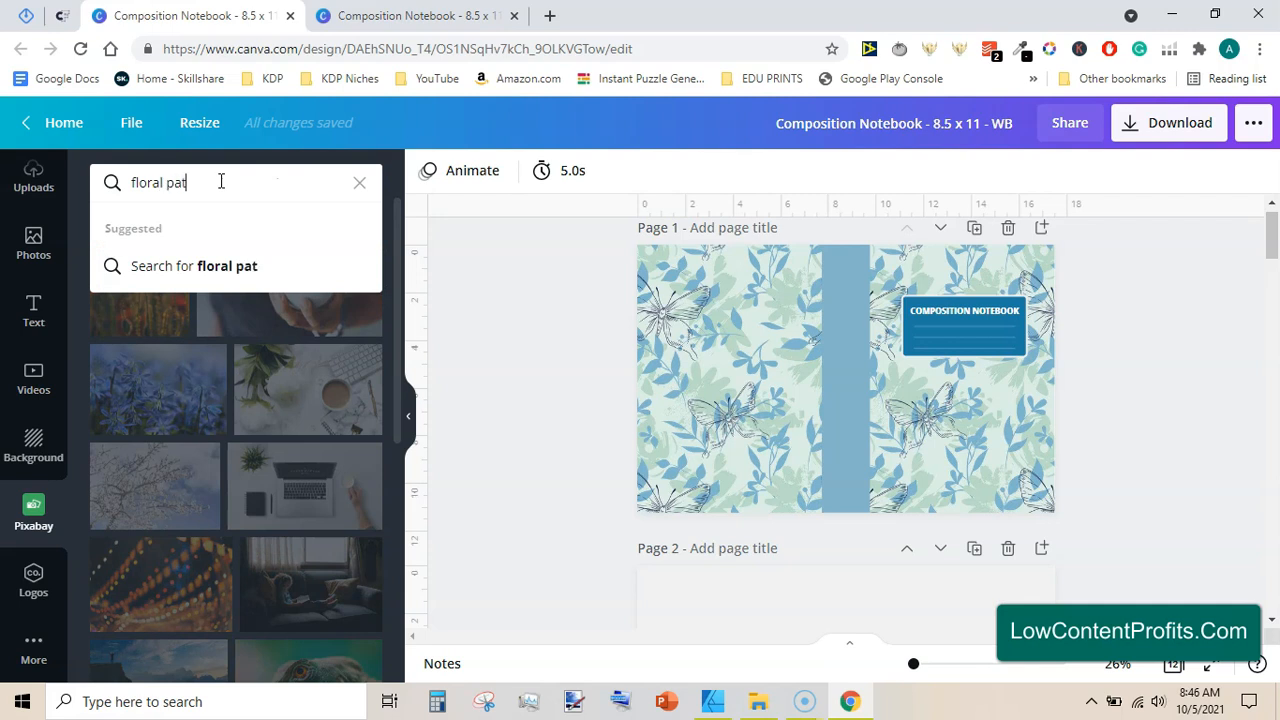
type("terns")
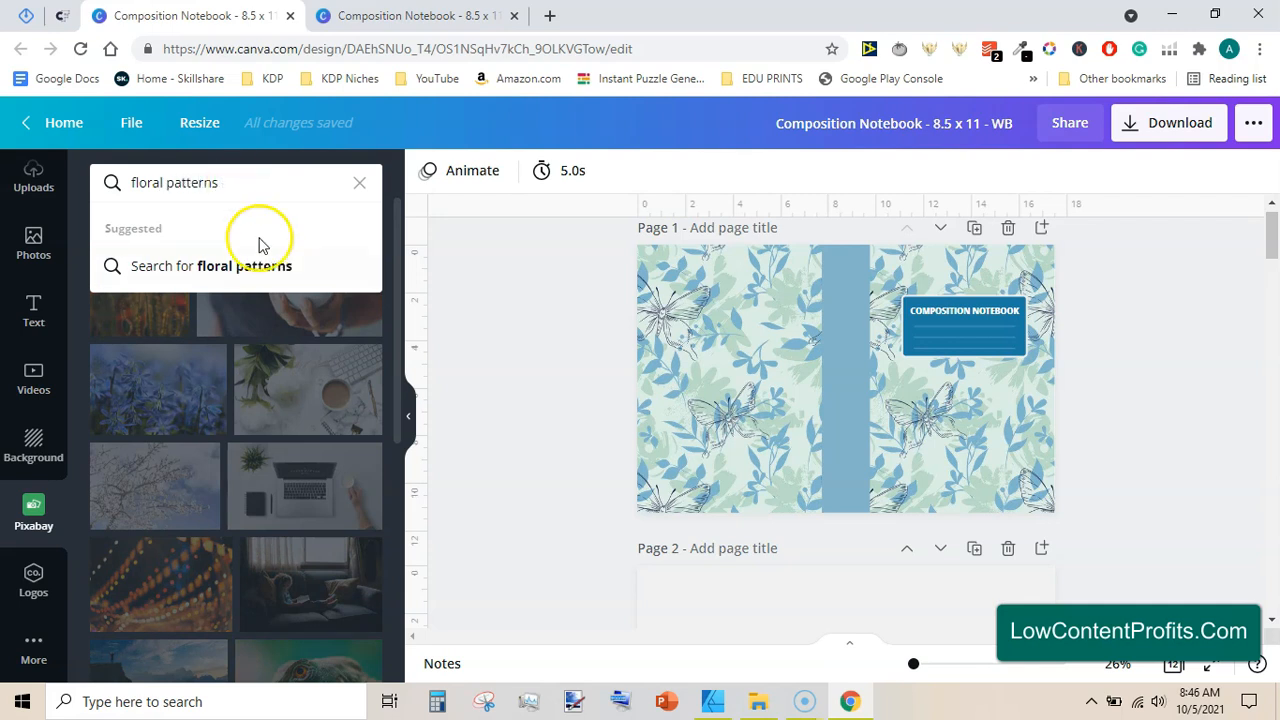
left_click(264, 268)
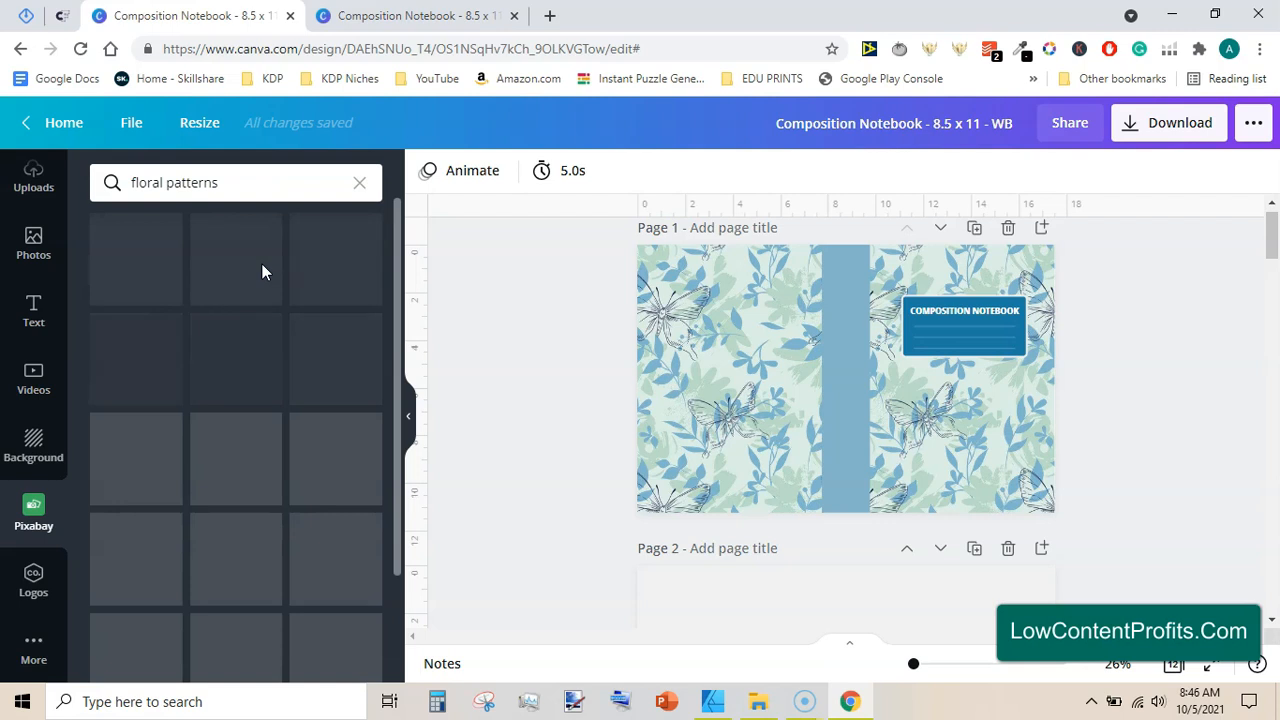
left_click_drag(243, 284, 370, 418)
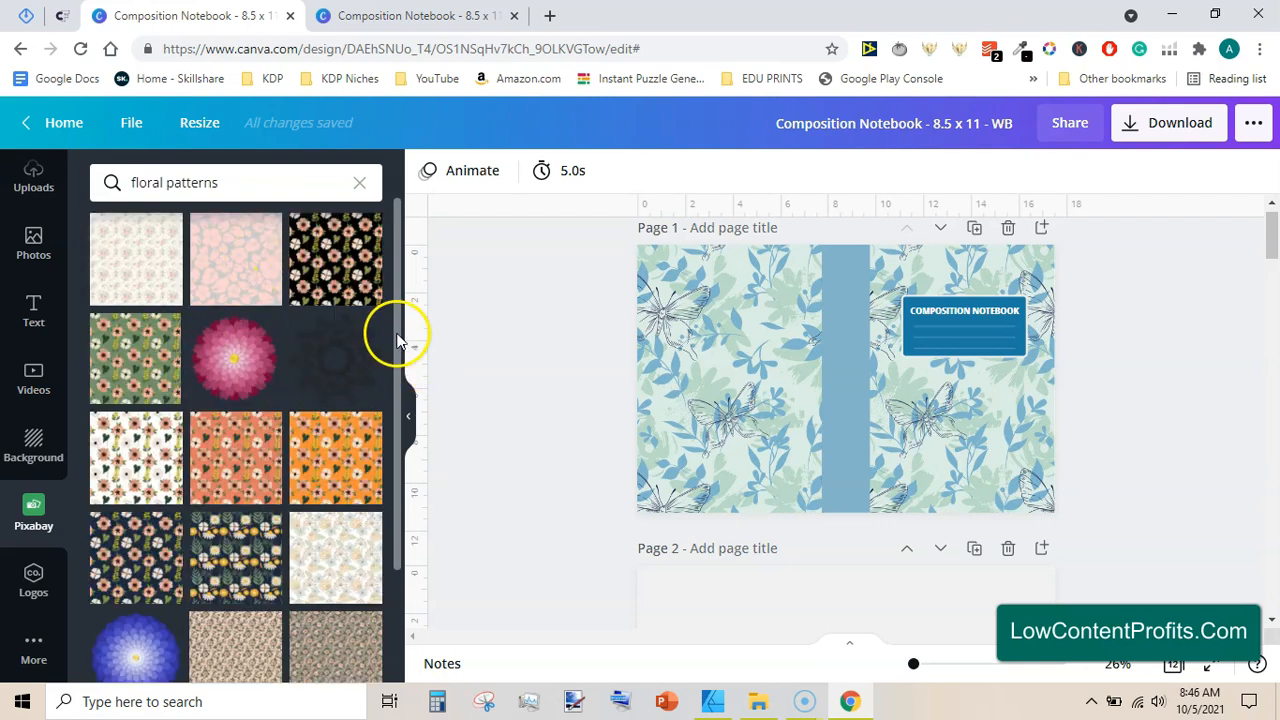
scroll(390, 480, "down", 3)
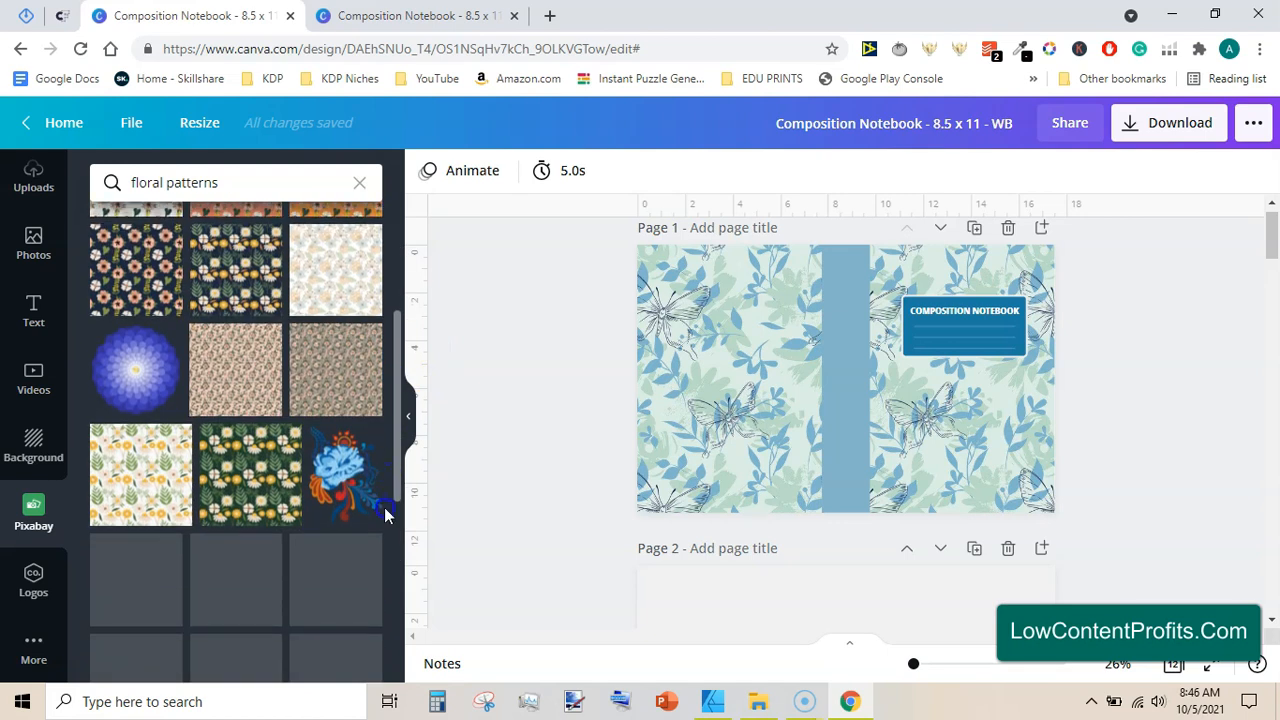
scroll(388, 450, "up", 3)
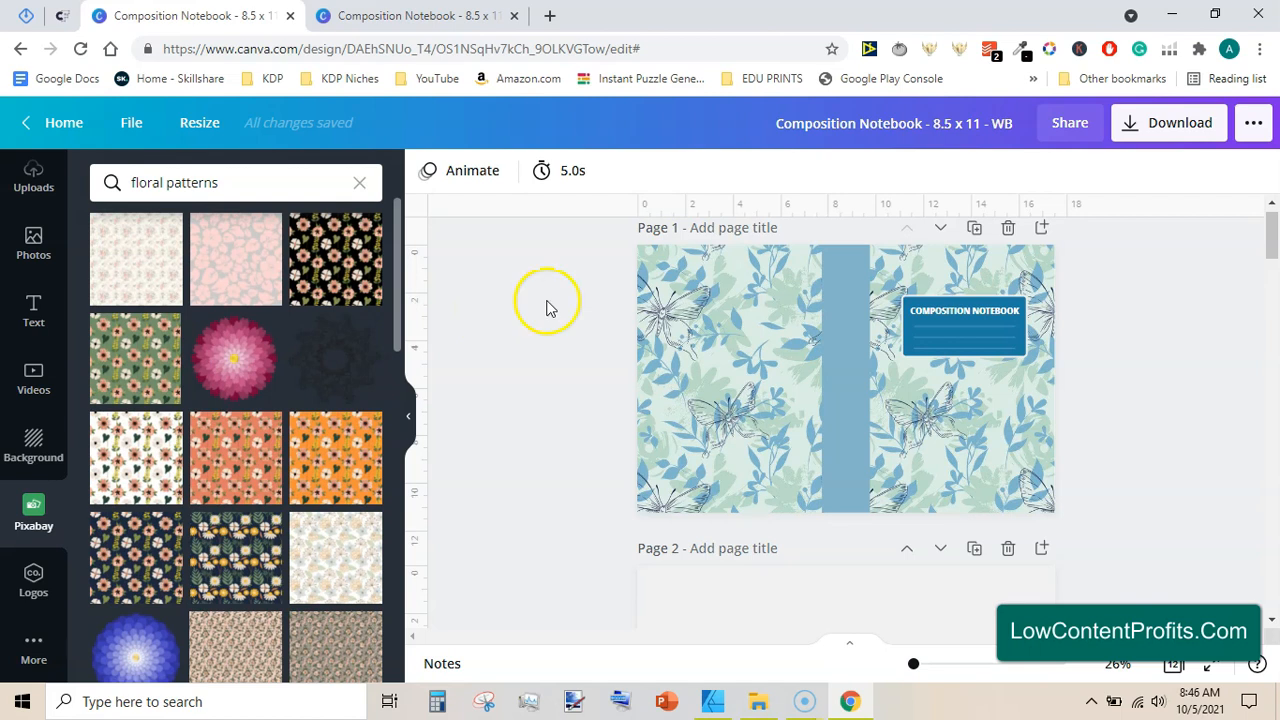
Step: Duplicate the page 1 cover, and delete the spine, title label and butterfly pattern from the original page
left_click_drag(1275, 228, 1273, 200)
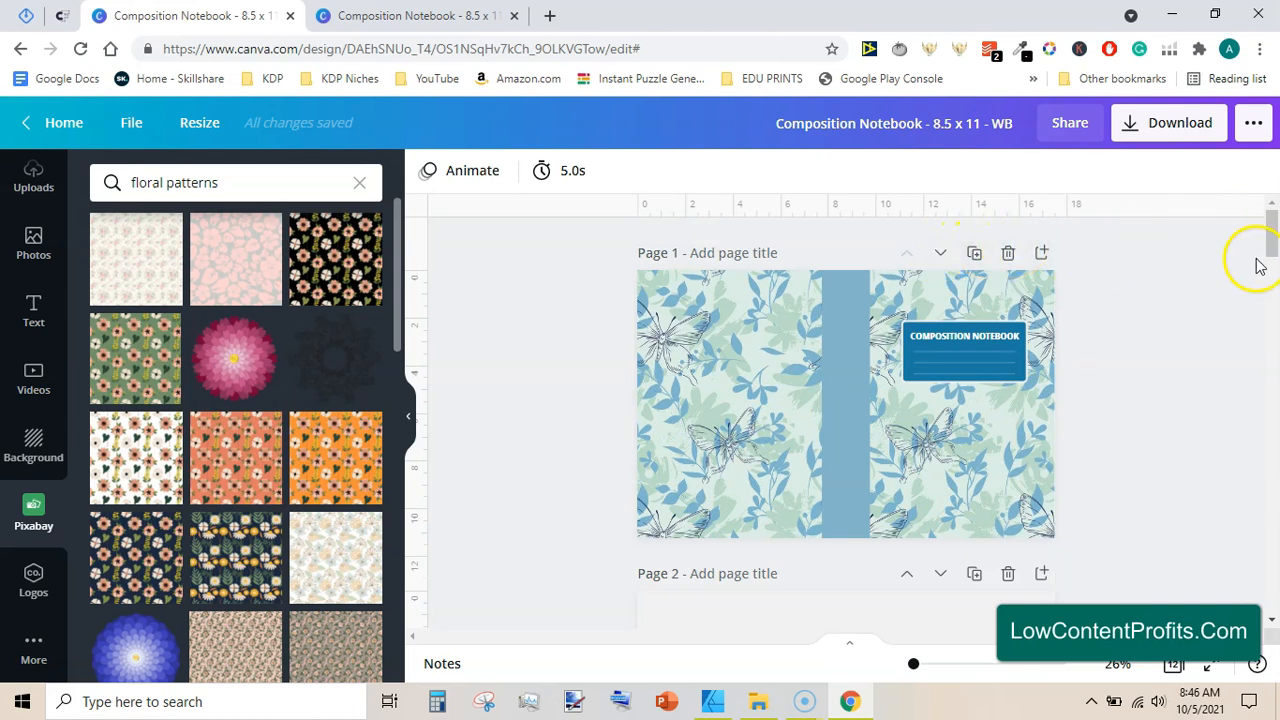
left_click(974, 252)
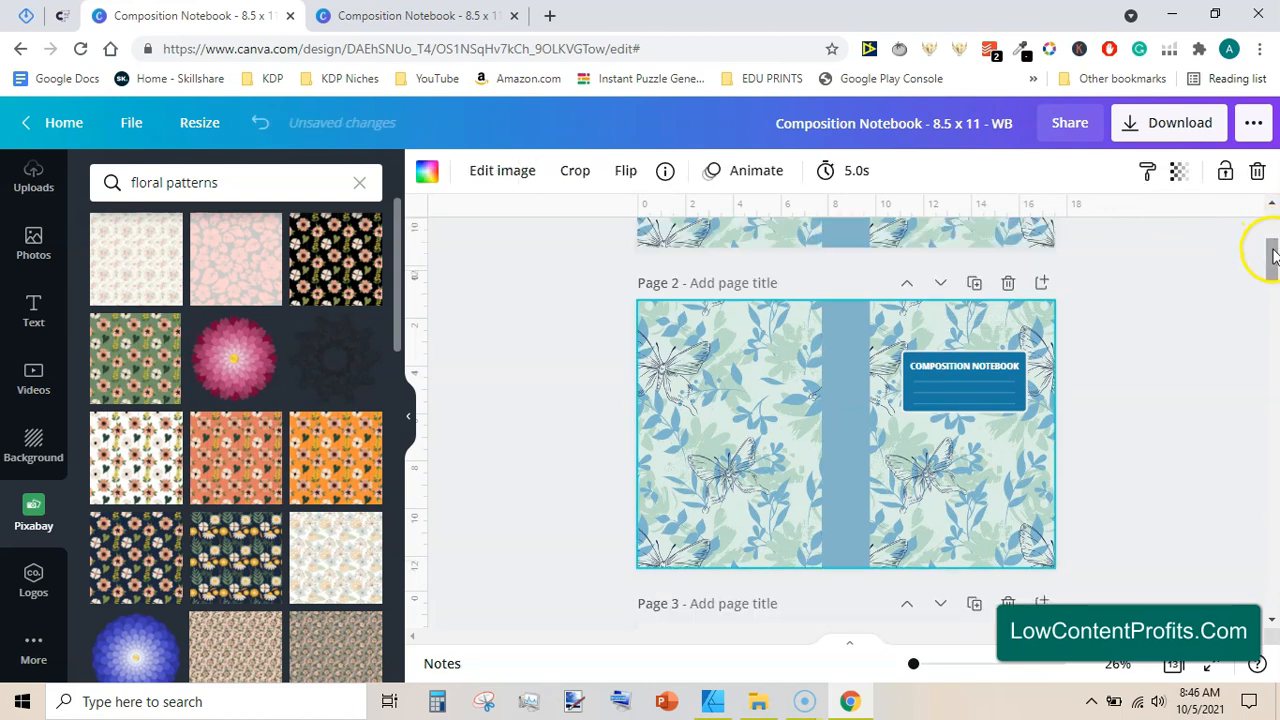
left_click_drag(1268, 251, 1249, 126)
left_click(672, 388)
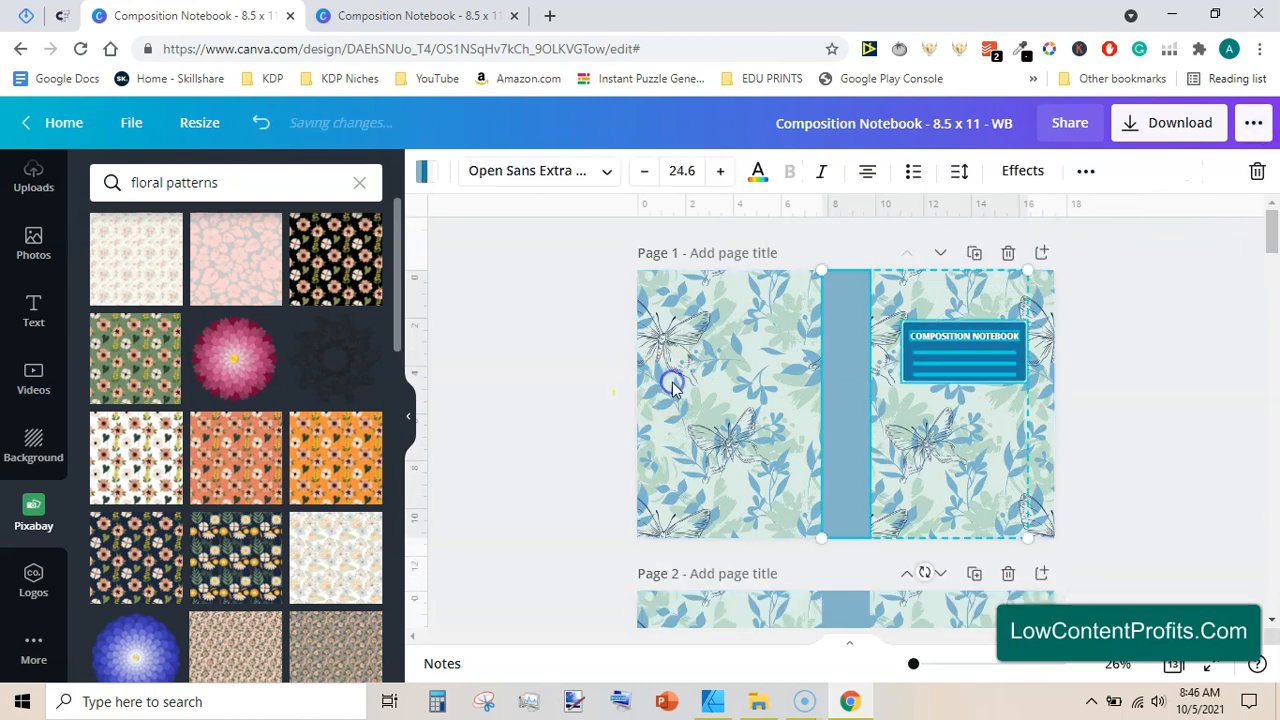
key("Delete")
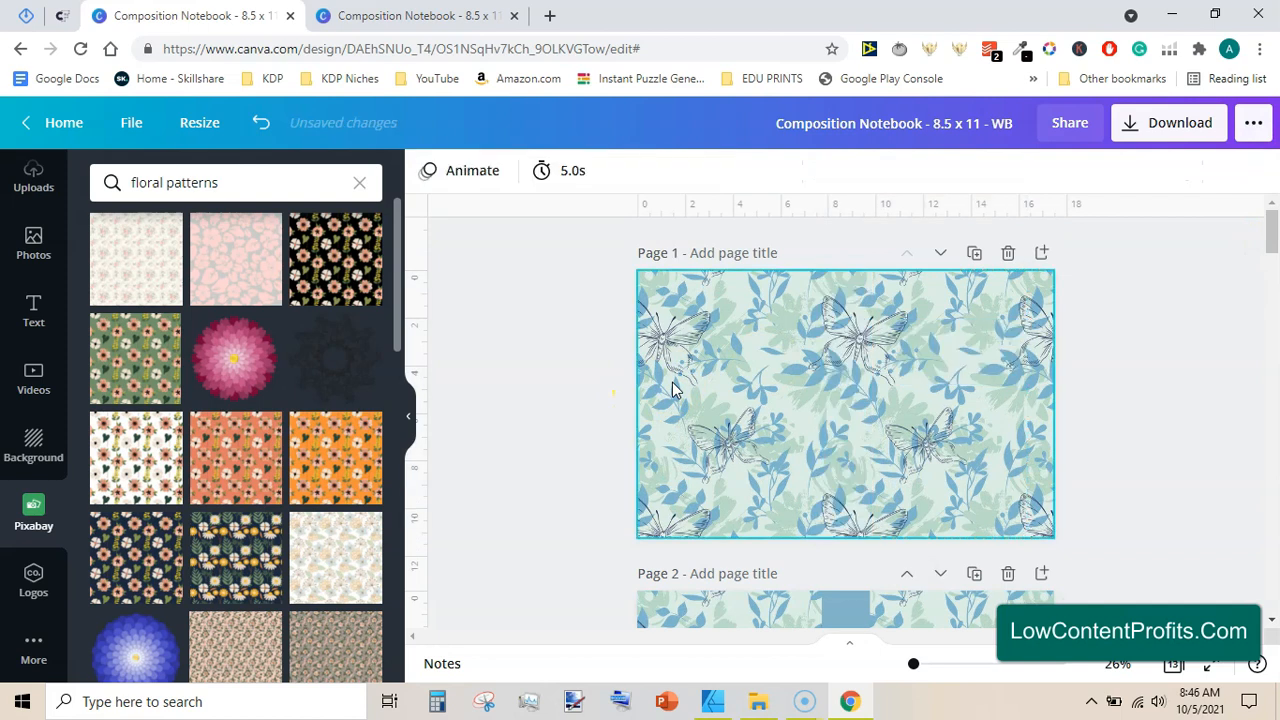
left_click(673, 385)
key("Delete")
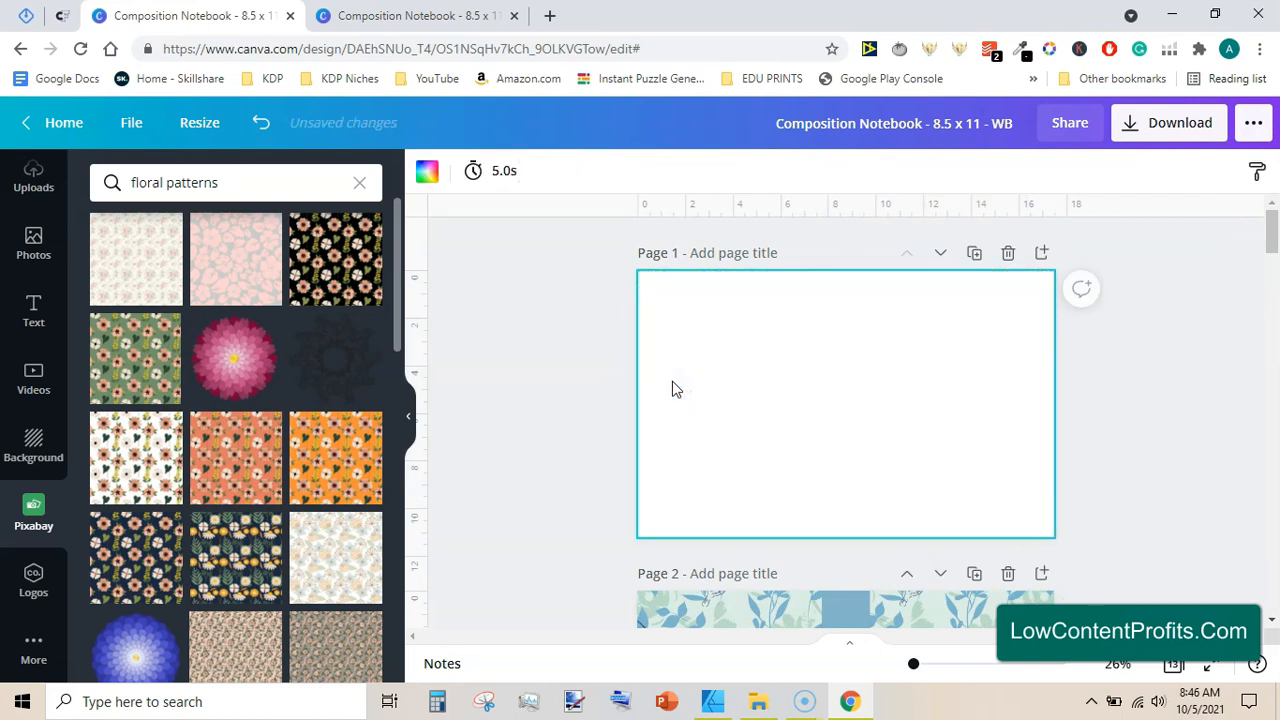
Step: Check the design's custom width and height in the resize settings without resizing it
left_click(193, 127)
left_click(255, 262)
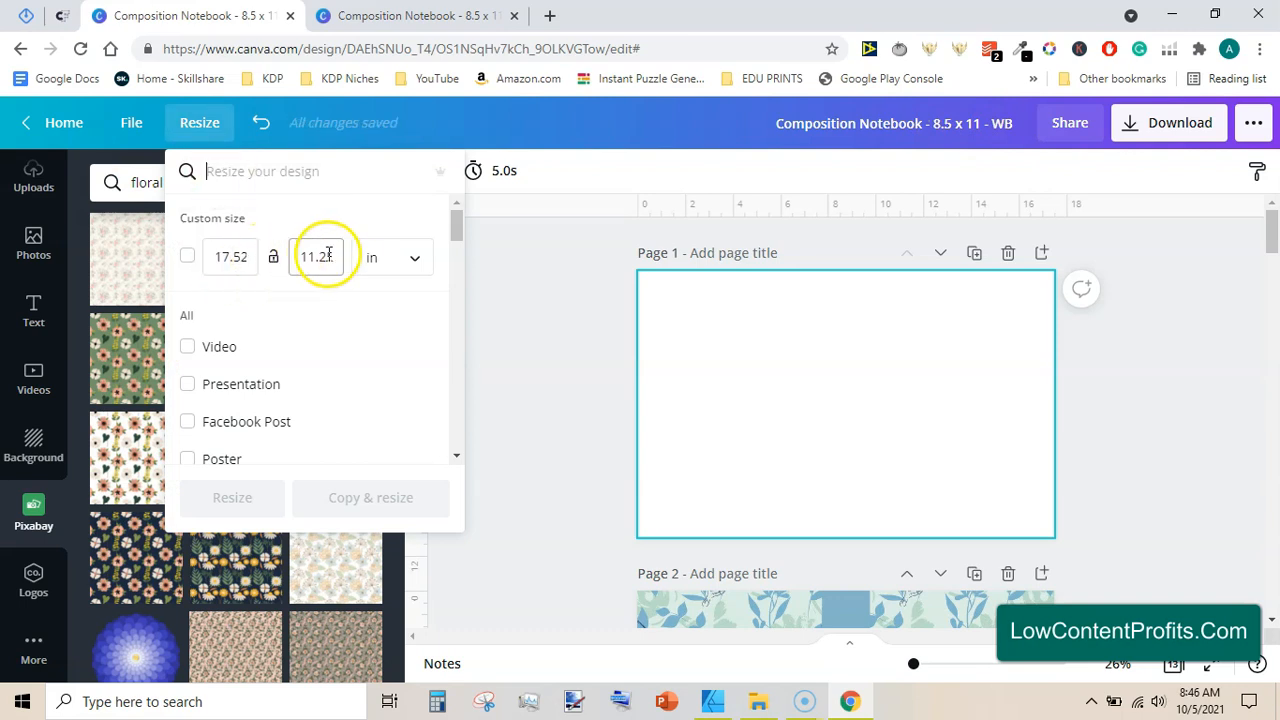
left_click(521, 336)
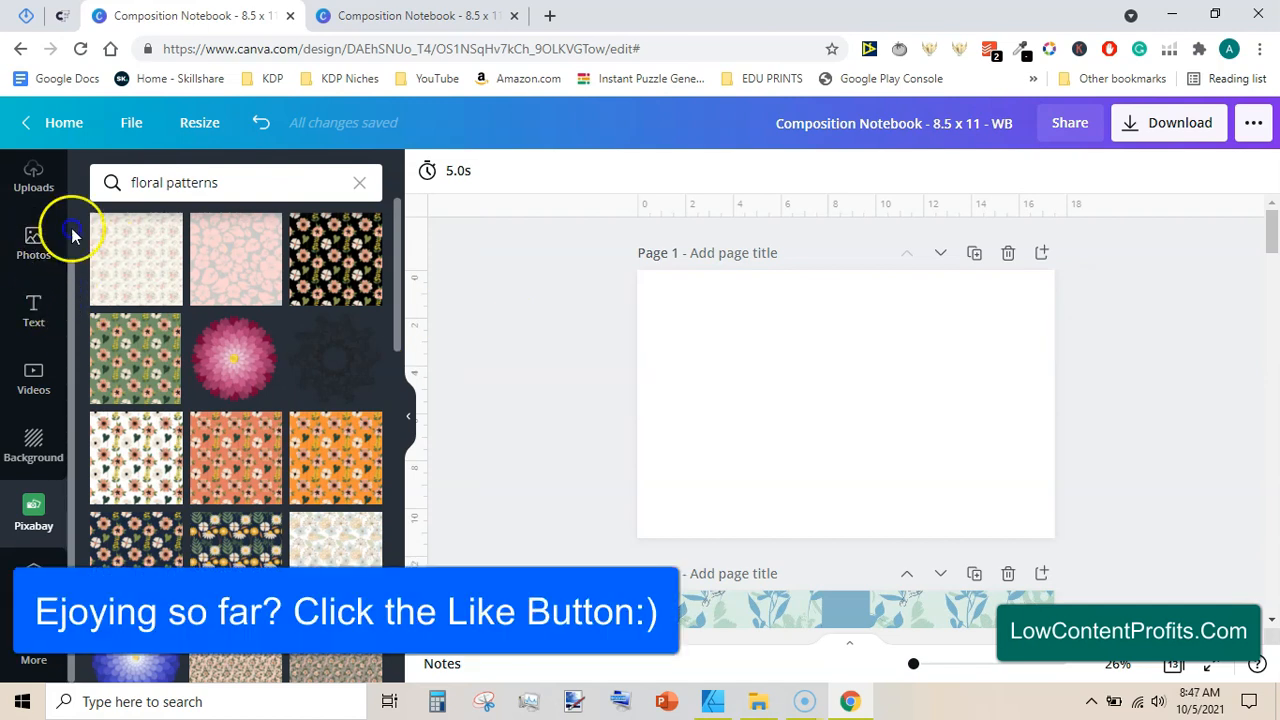
Step: Place the uploaded light pink floral pattern image on the blank page 1
scroll(71, 260, "up", 2)
left_click(33, 195)
left_click(33, 316)
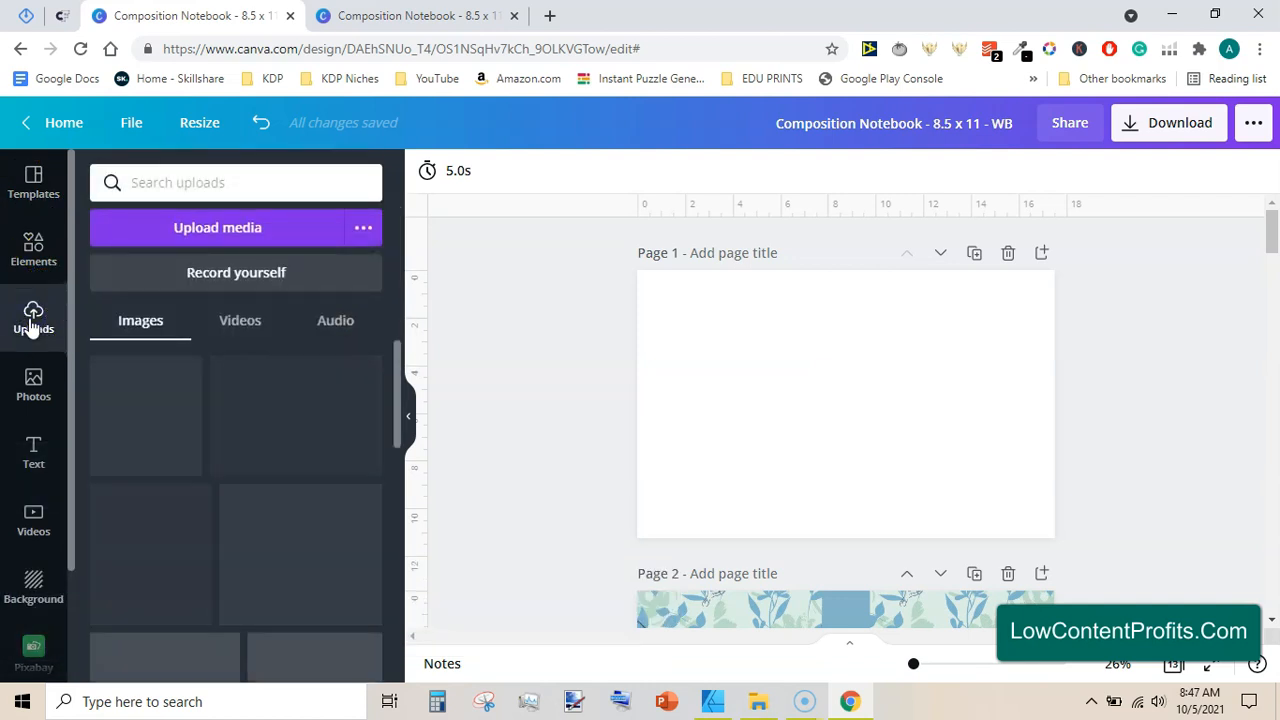
left_click_drag(502, 402, 393, 390)
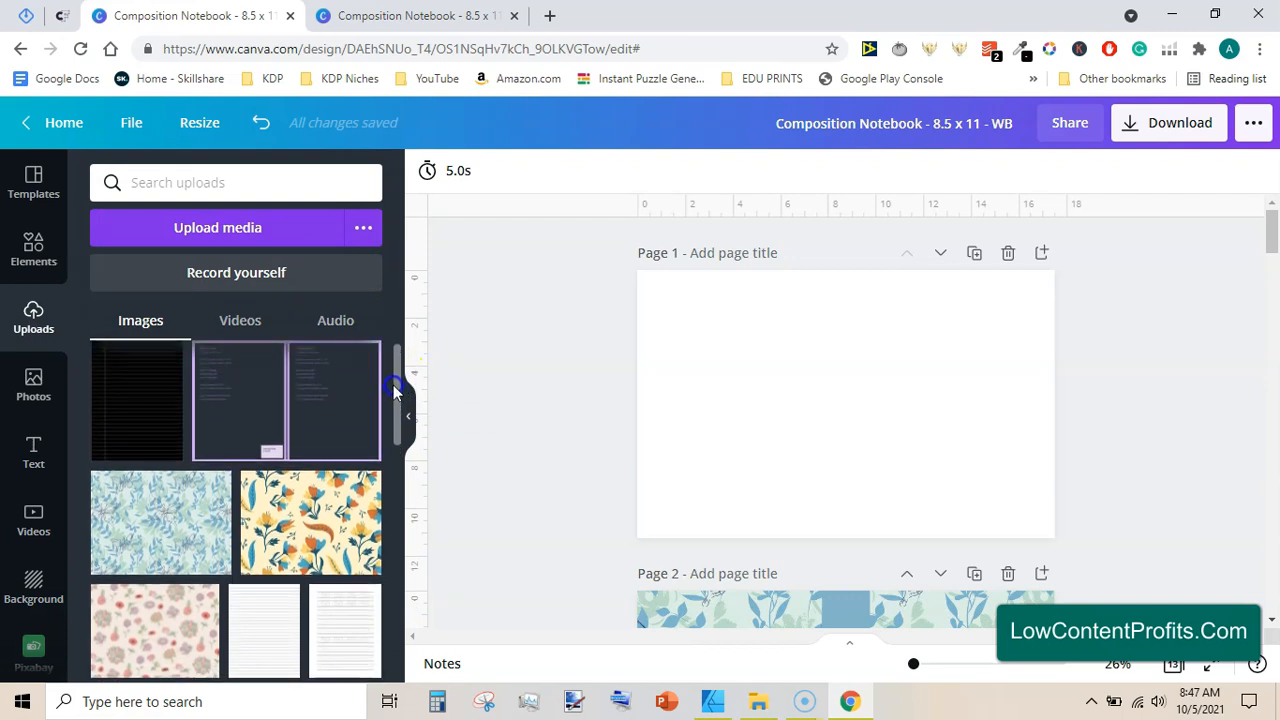
left_click_drag(157, 606, 135, 635)
left_click(135, 635)
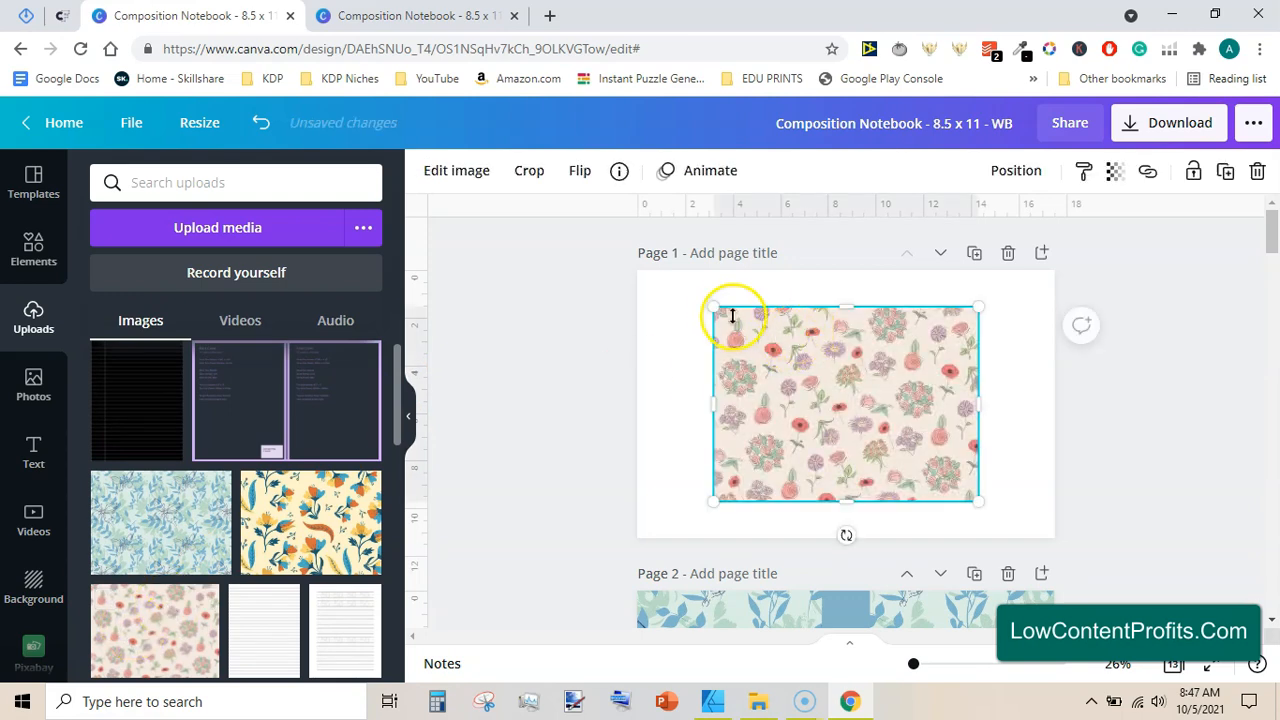
Step: Move and enlarge the pink floral pattern until it covers all of page 1 as its background
left_click_drag(684, 302, 620, 294)
mouse_move(751, 360)
left_mouse_down()
mouse_move(751, 383)
mouse_move(751, 342)
left_mouse_up()
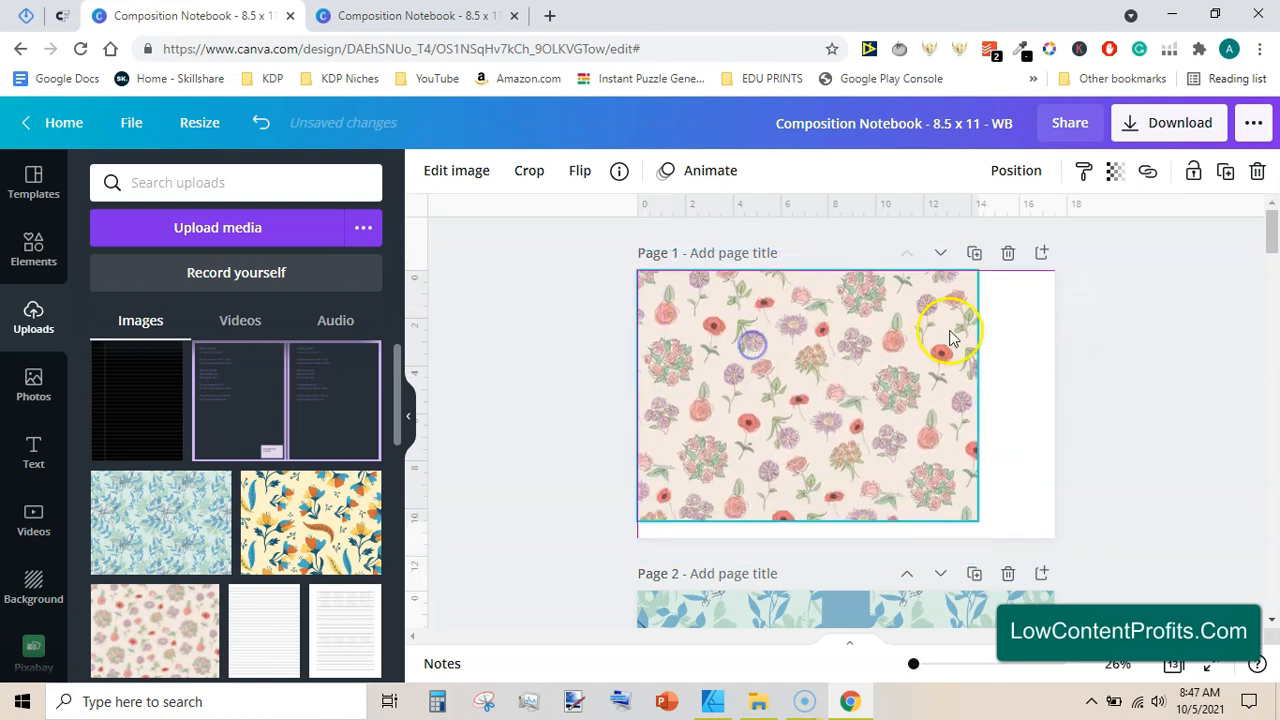
left_click_drag(1010, 392, 1057, 394)
left_click_drag(850, 536, 850, 540)
left_click(1186, 401)
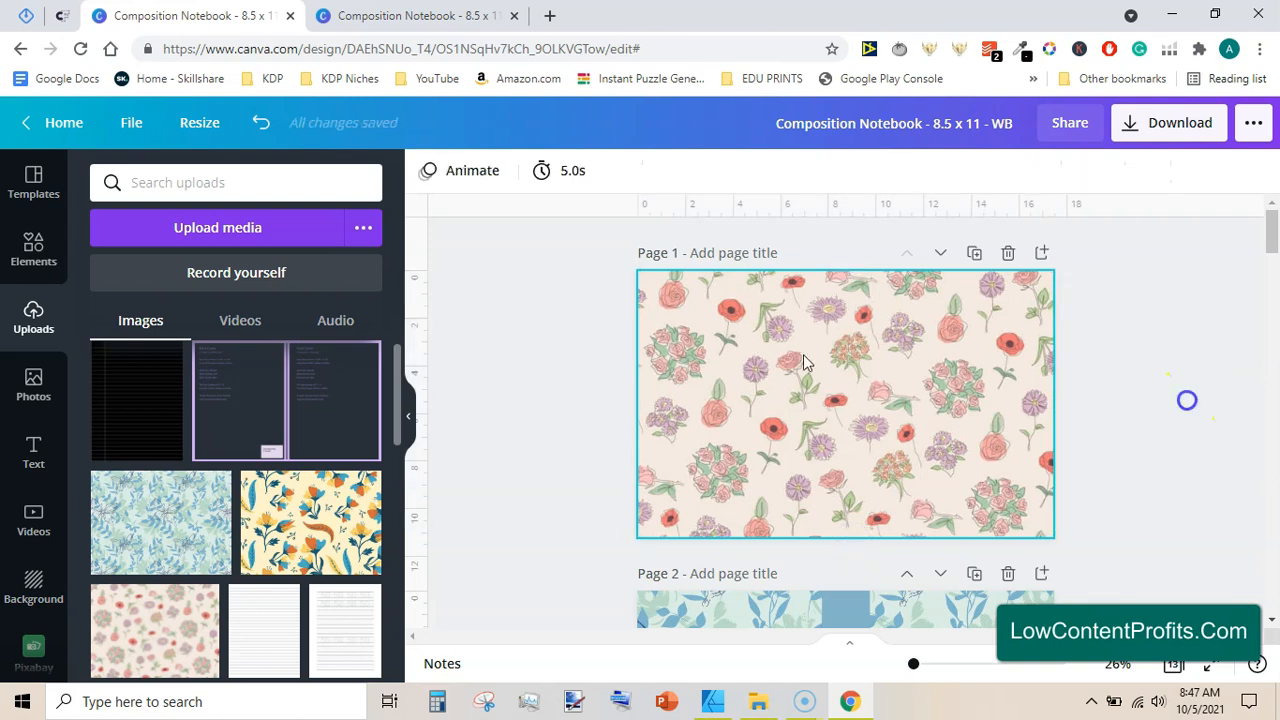
left_click(803, 360)
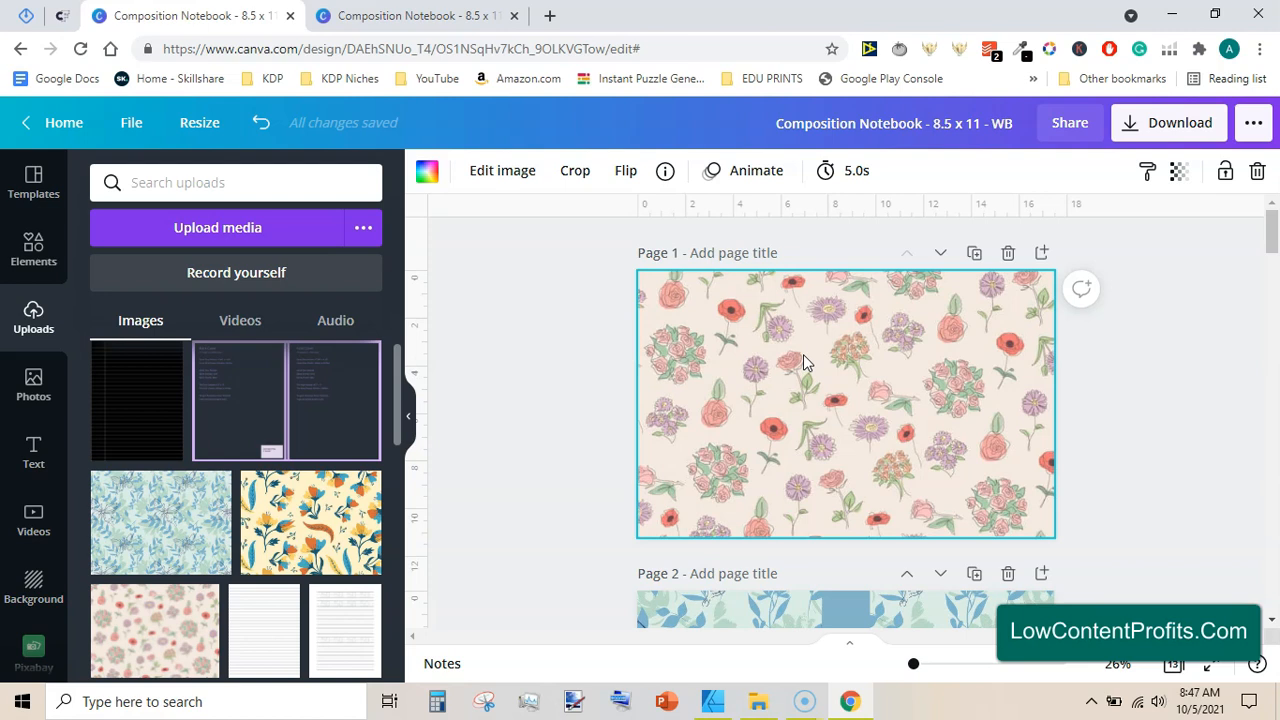
Step: Search the elements for shapes and add the plain square to page 1
left_click(504, 374)
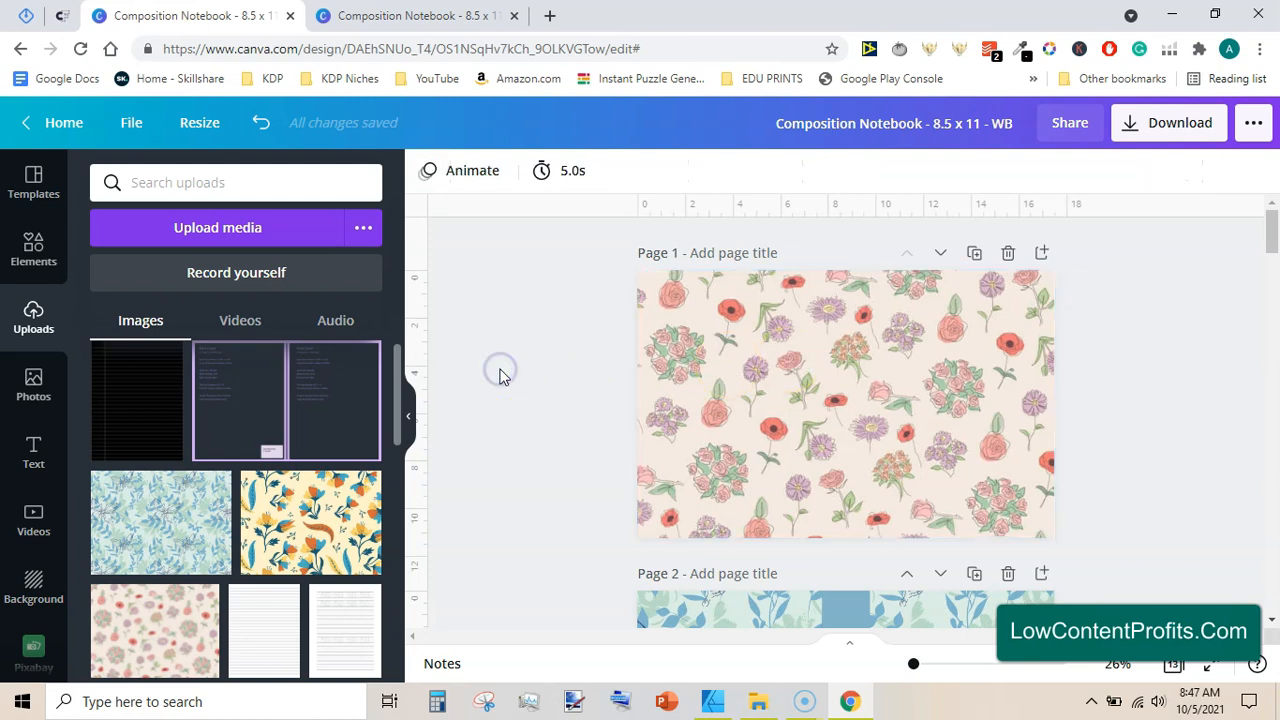
left_click(40, 258)
left_click(207, 181)
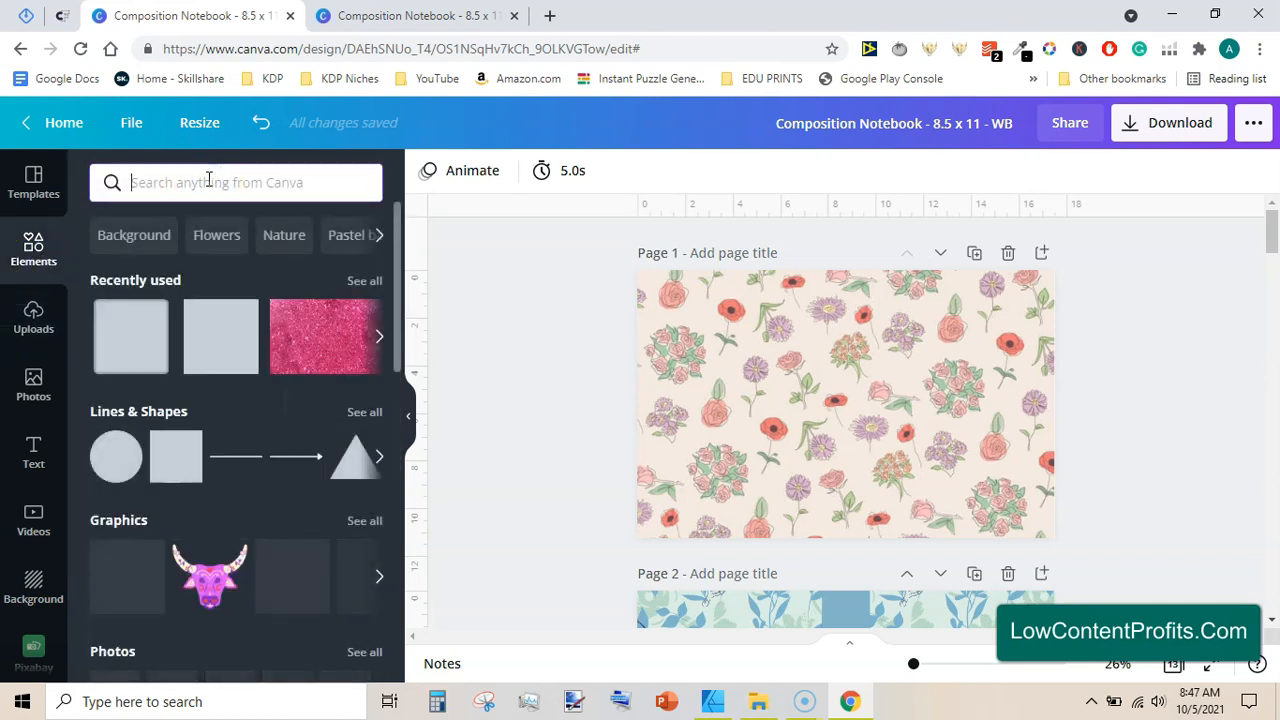
type("sh")
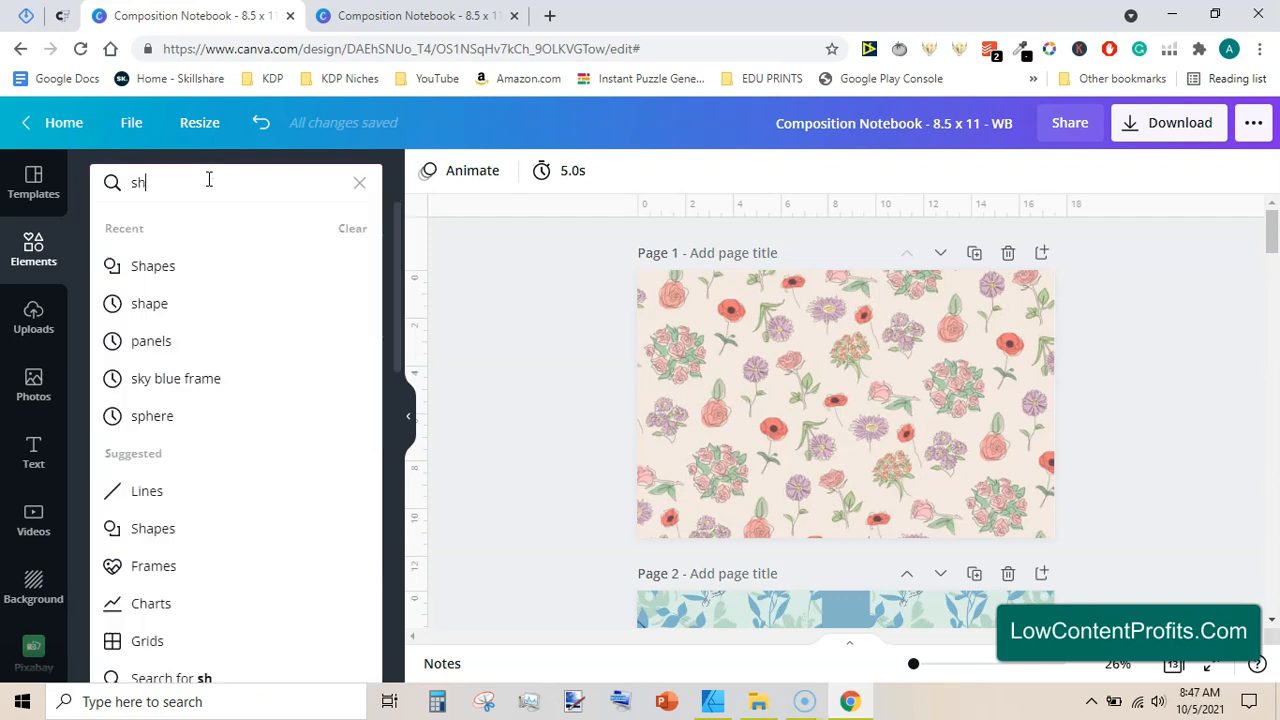
type("aptes")
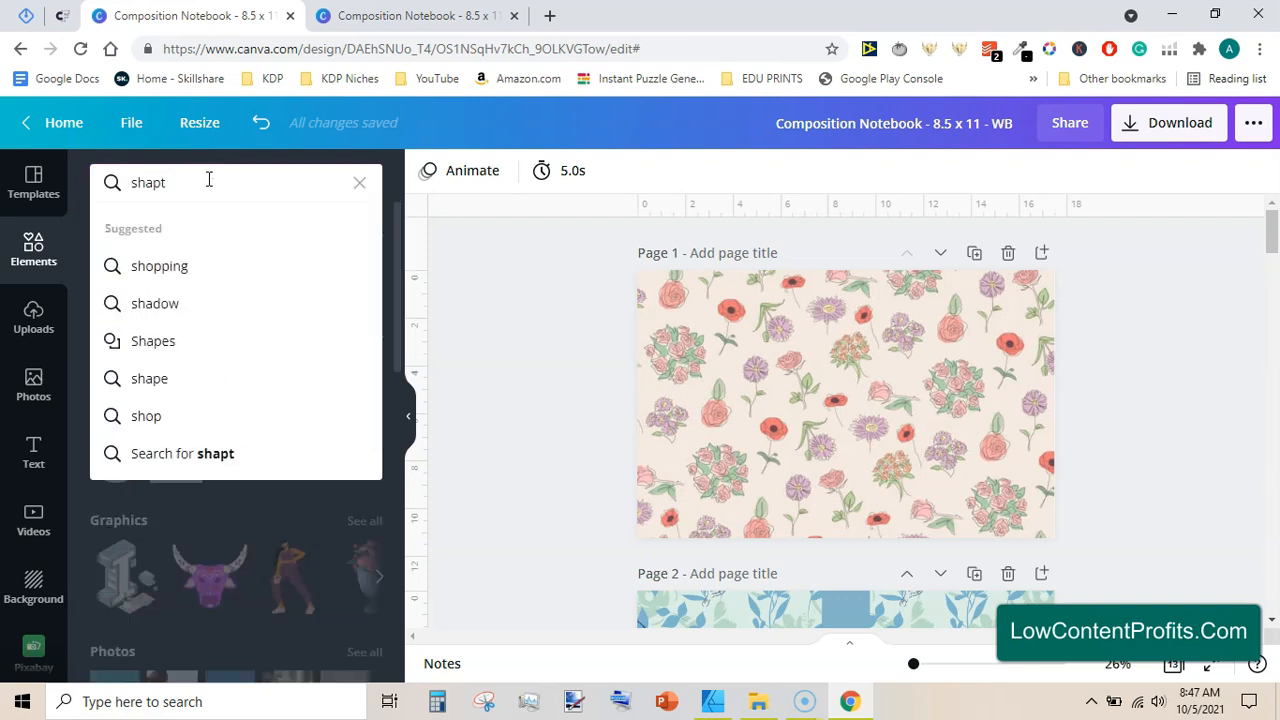
key("BackSpace")
type("es")
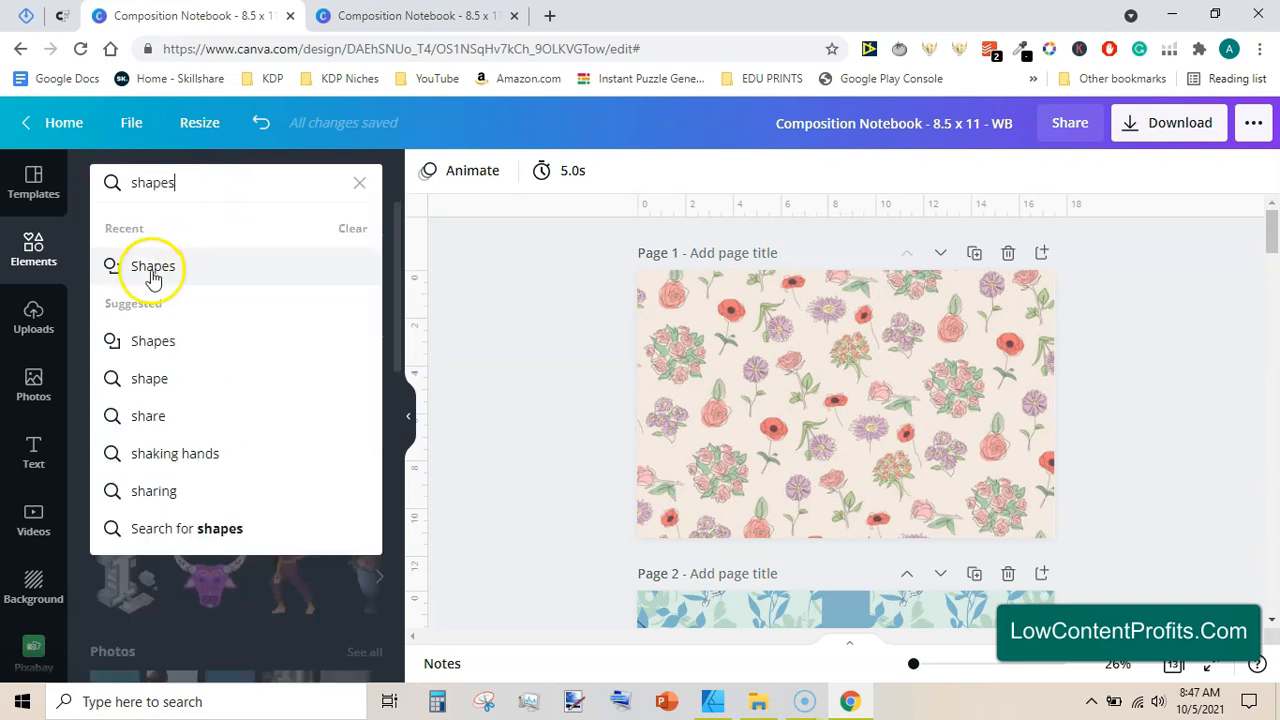
left_click(151, 270)
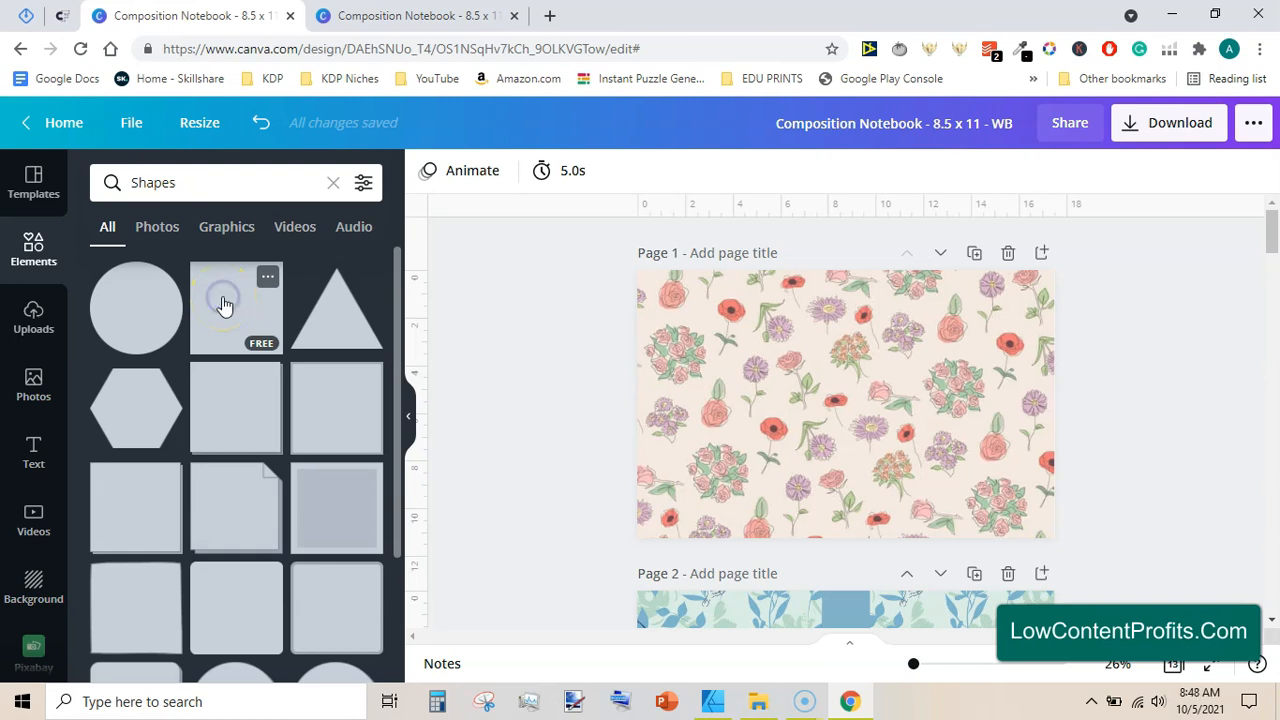
left_click(224, 305)
Step: Reshape the green square into a narrow spine strip covering the full page height and center it horizontally on page 1
left_click_drag(871, 416, 828, 424)
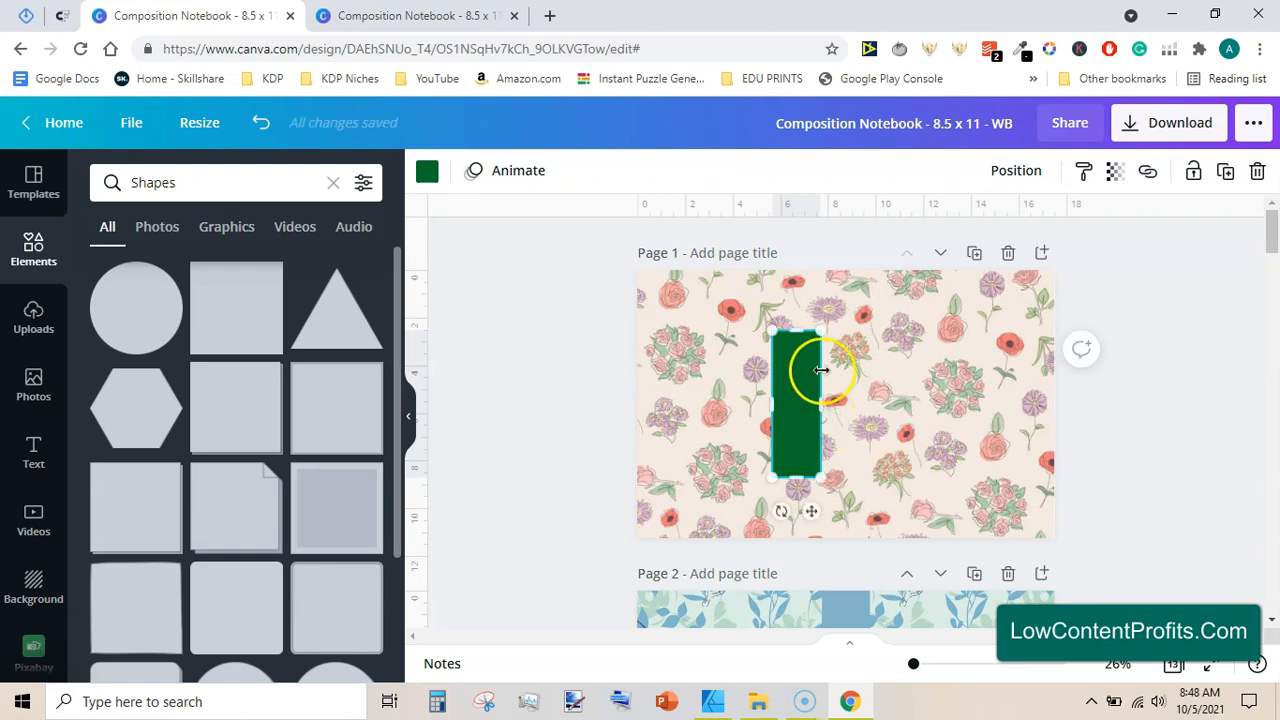
left_click_drag(793, 299, 789, 268)
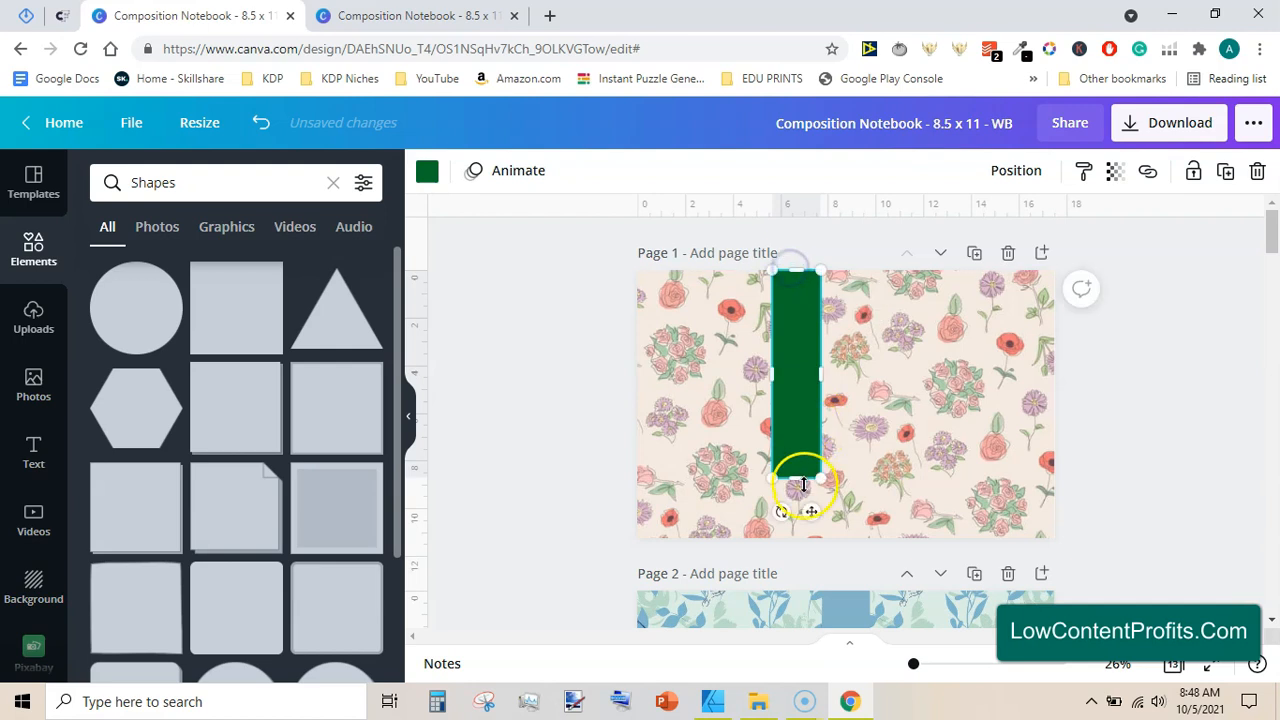
left_click_drag(802, 529, 807, 537)
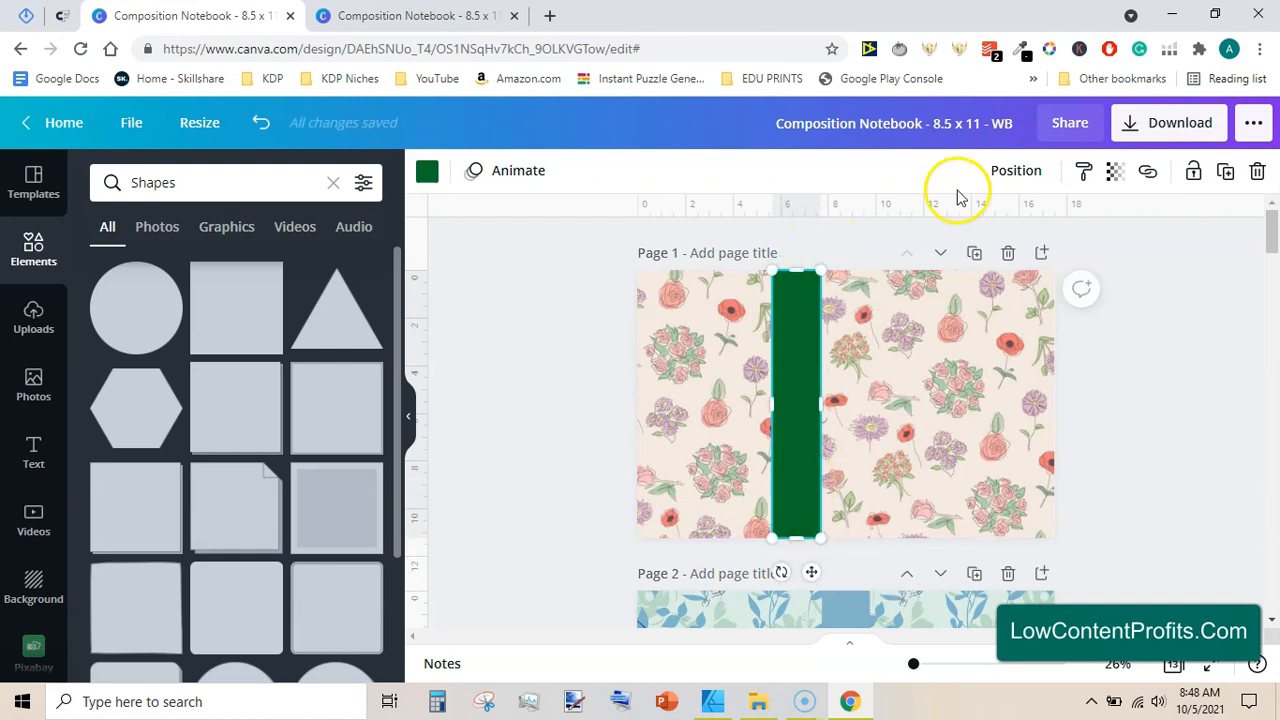
left_click(1013, 170)
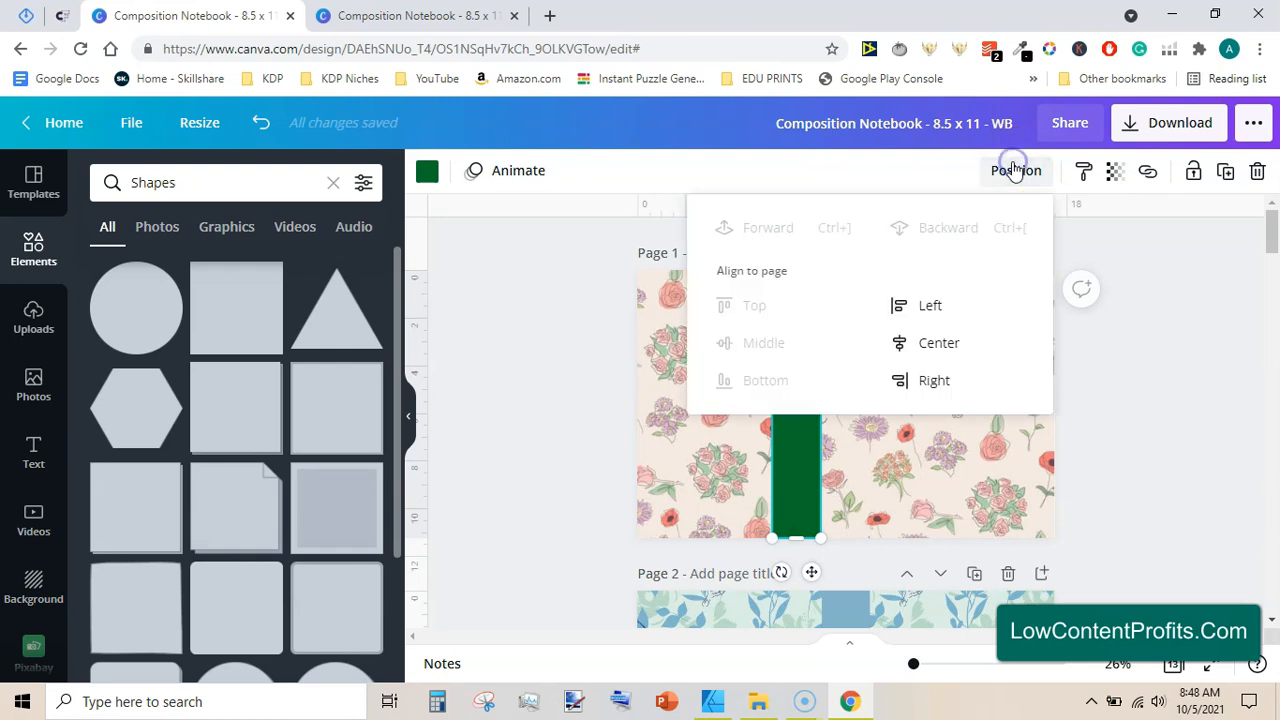
left_click(939, 343)
left_click(1150, 352)
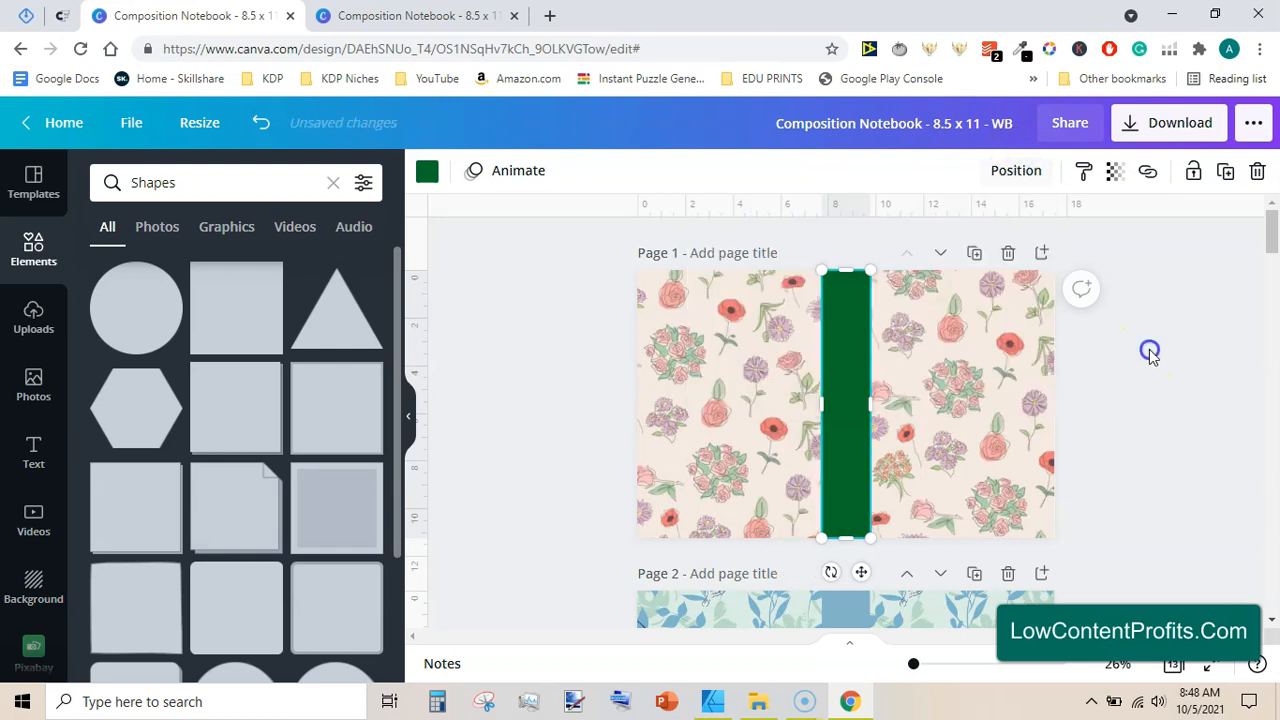
Step: Recolor the spine strip with the salmon red from the floral pattern's photo colors
left_click(846, 345)
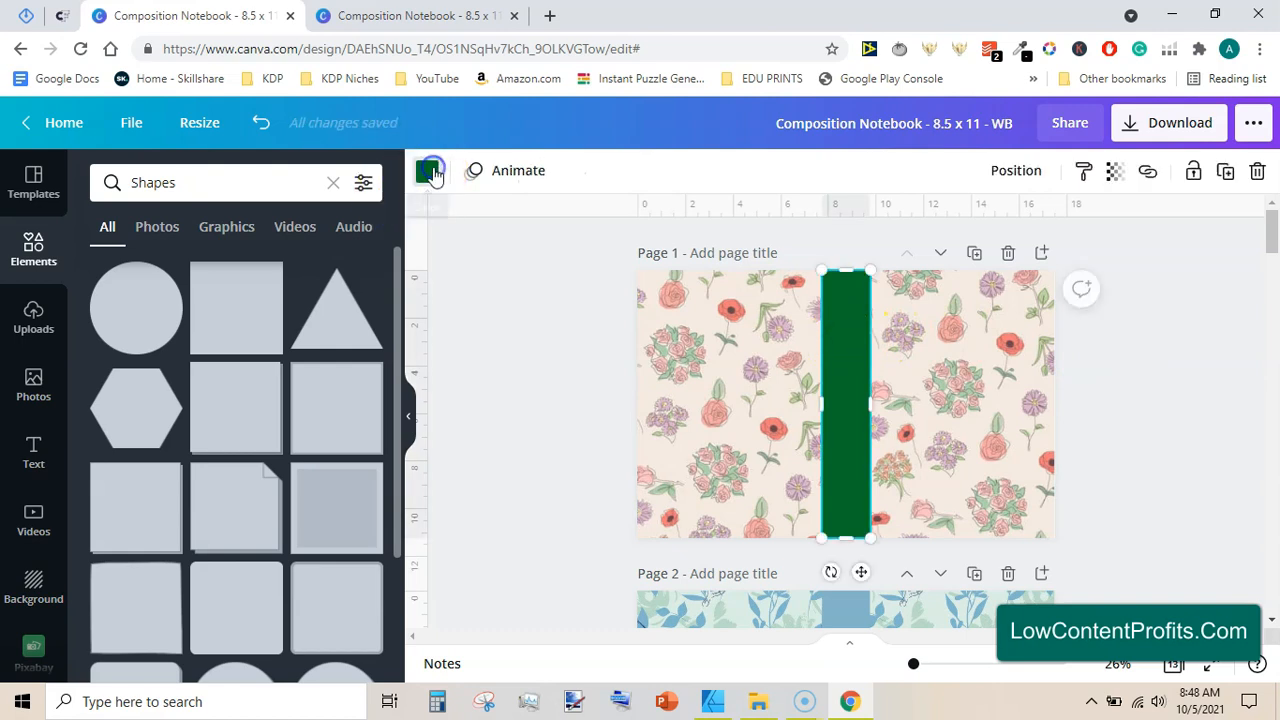
left_click(428, 172)
left_click(852, 312)
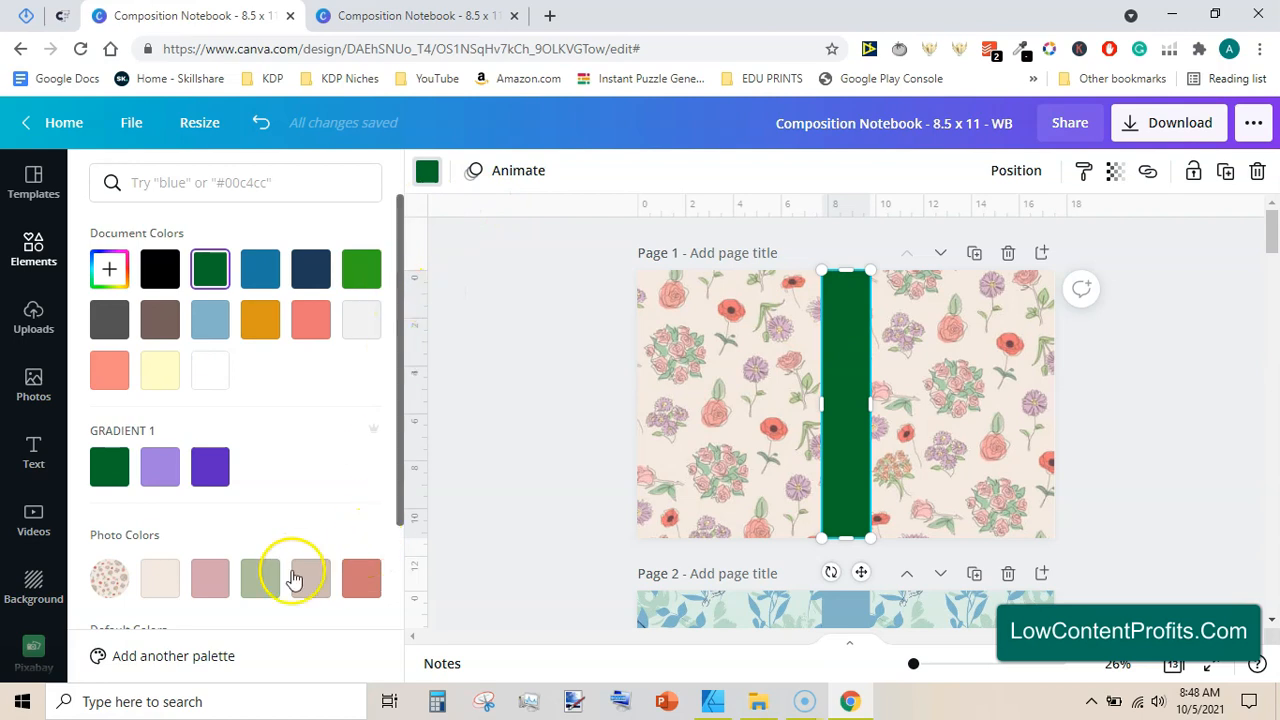
left_click_drag(398, 487, 400, 520)
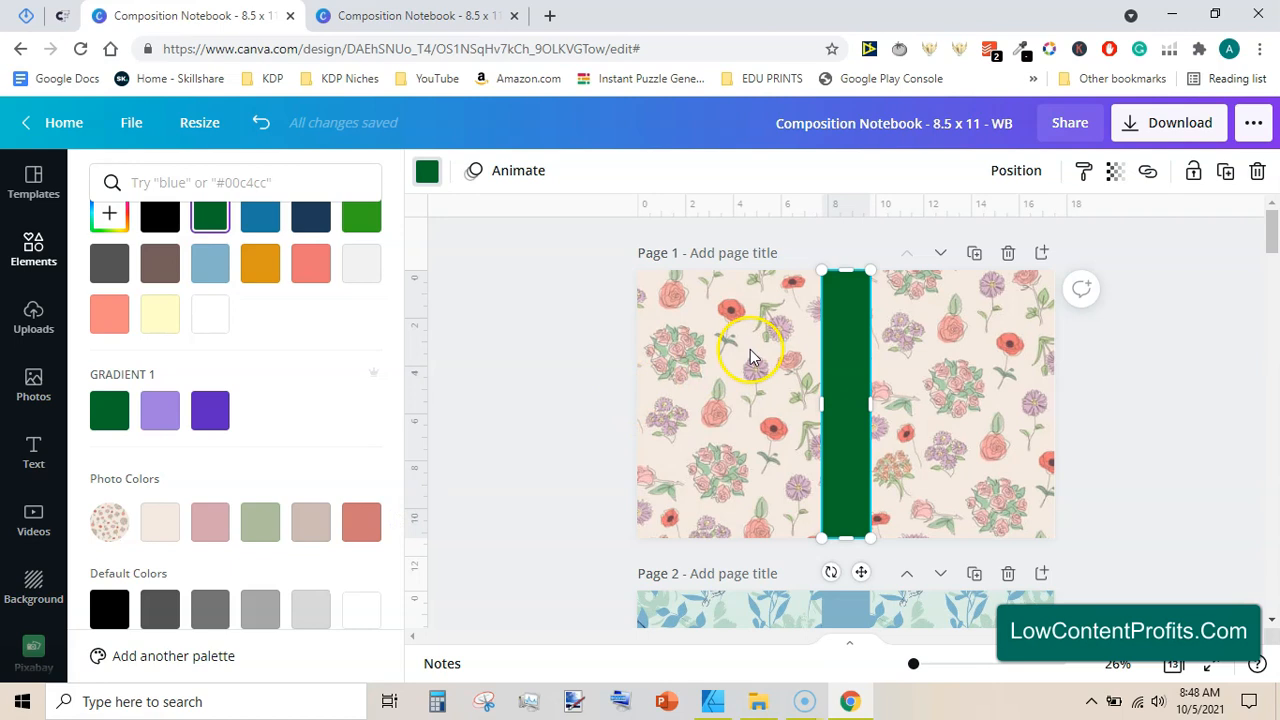
left_click(208, 526)
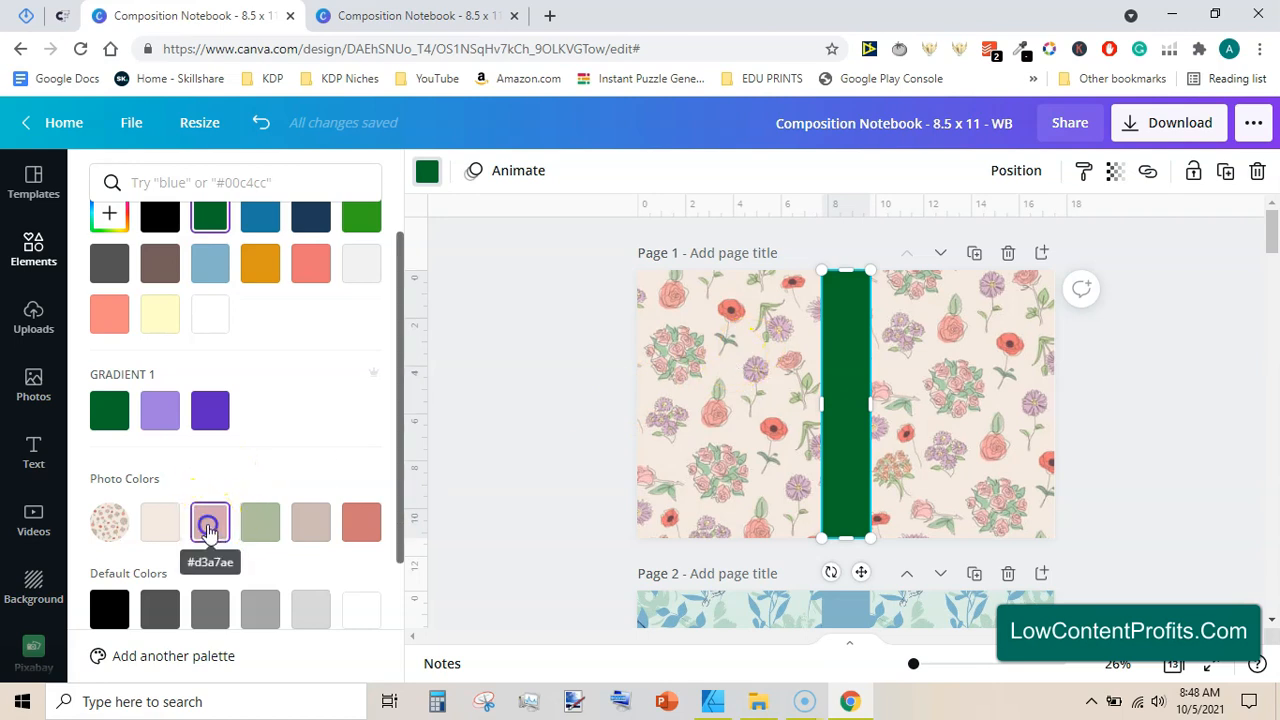
left_click(364, 529)
left_click(537, 368)
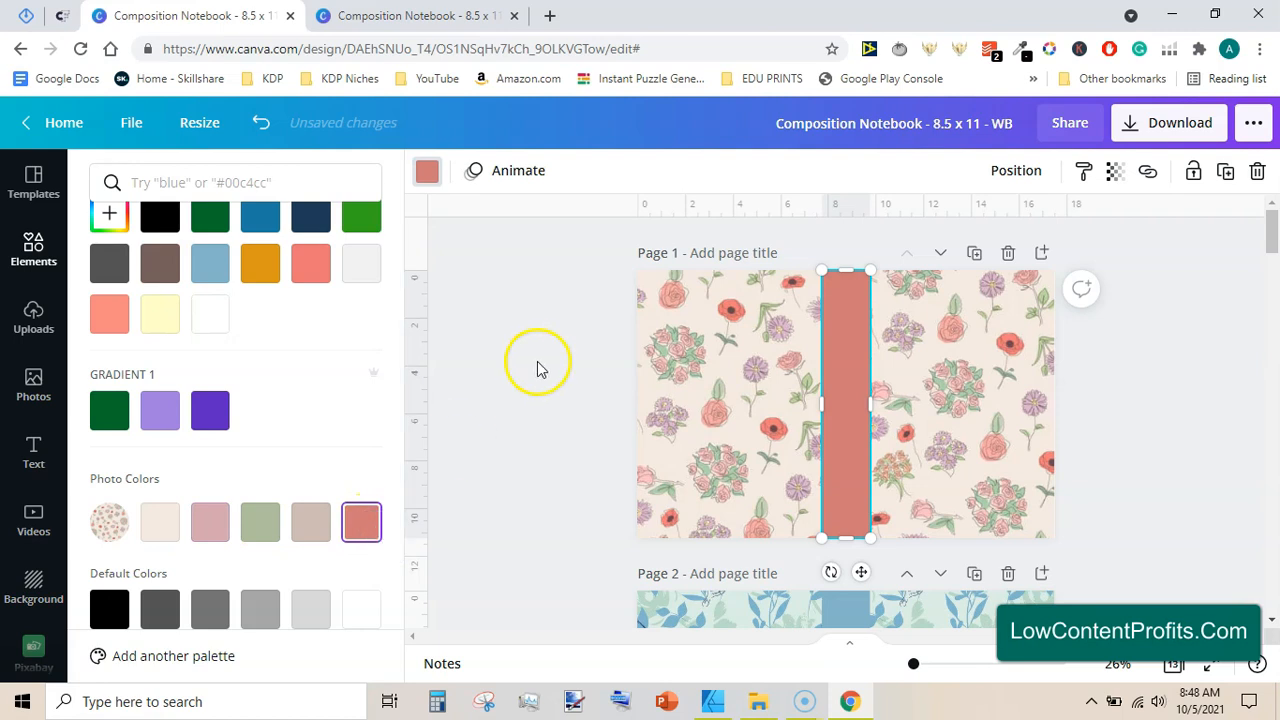
left_click(1133, 390)
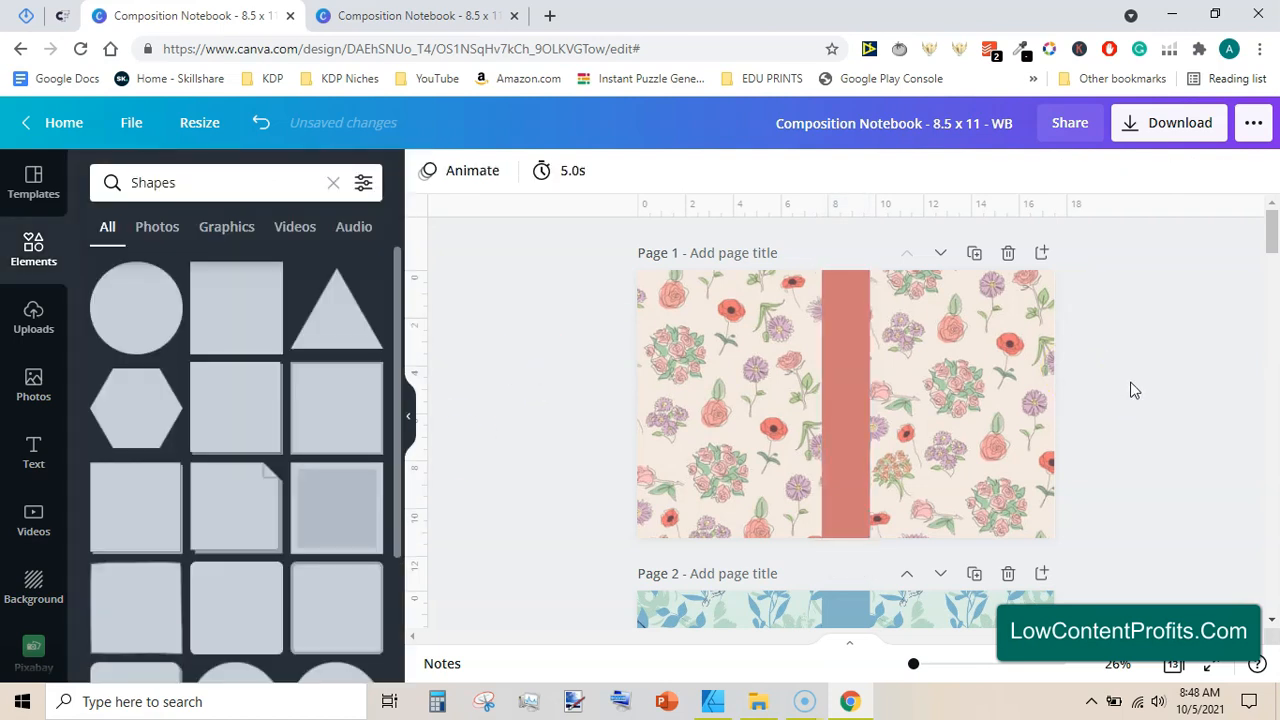
Step: Add the bordered square shape and resize it into a title label about 5 inches wide on the upper front cover
left_click(1272, 220)
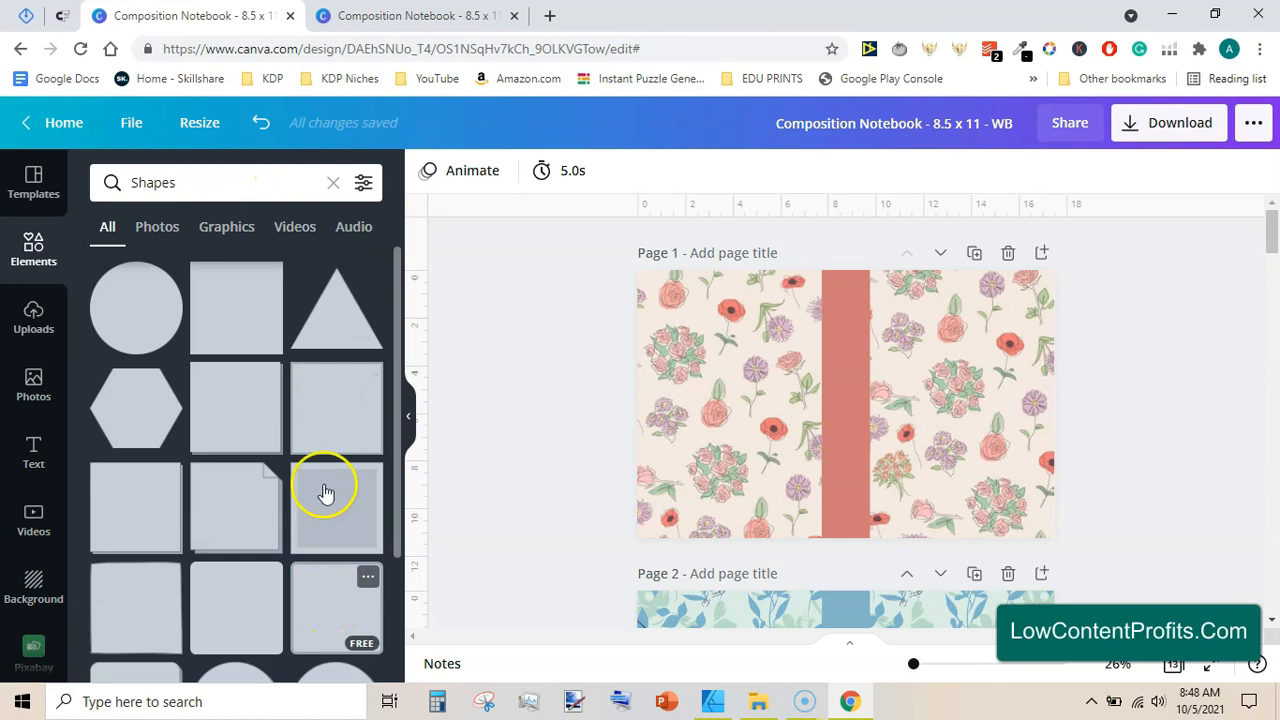
left_click(337, 598)
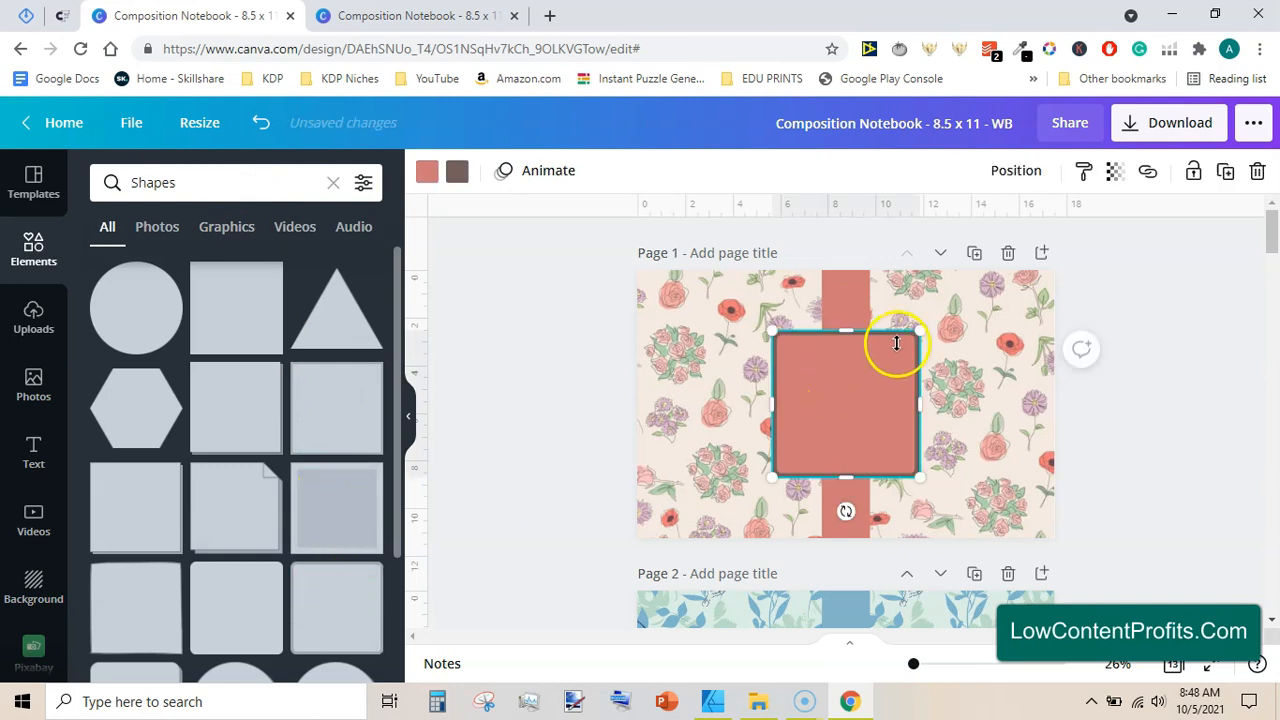
left_click_drag(865, 399, 929, 437)
left_click_drag(826, 449, 917, 325)
left_click_drag(988, 343, 968, 389)
left_click(1148, 368)
Step: Set the title label's border to the light cream from the floral pattern's photo colors
left_click(988, 364)
left_click(457, 172)
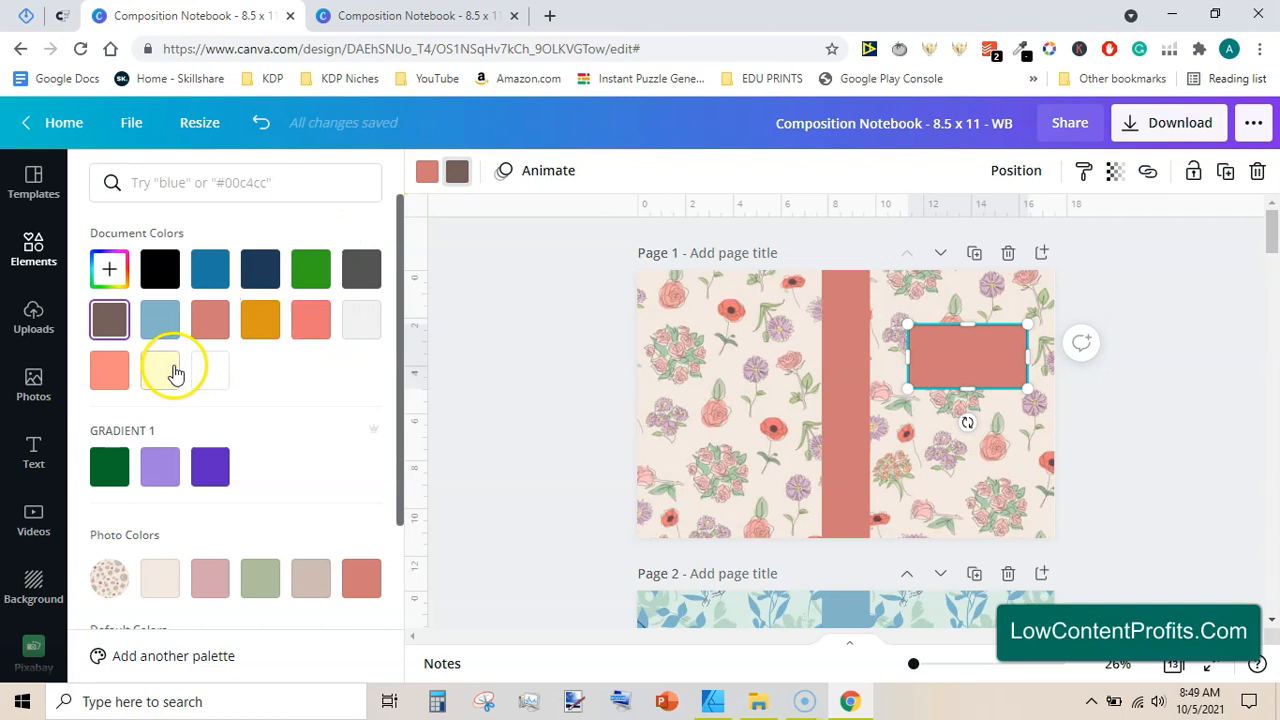
left_click(162, 580)
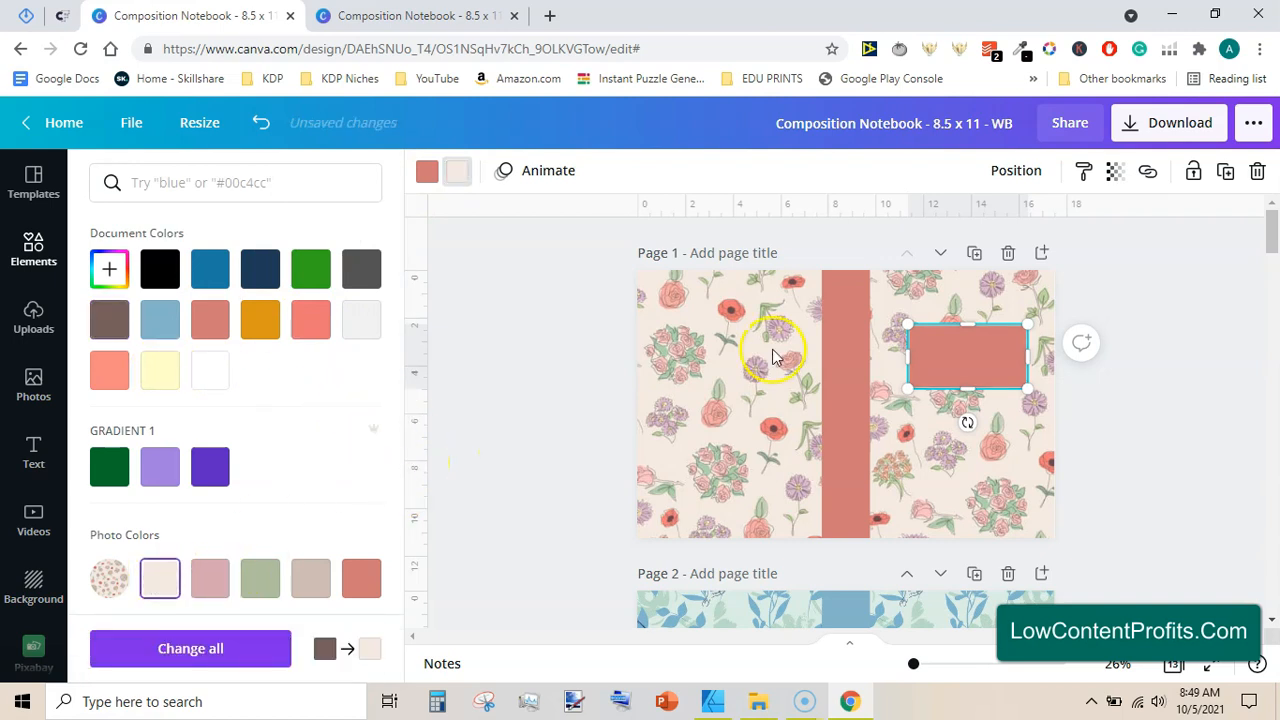
Step: Try several document colors for the title label's fill, such as dark gray and brown, and settle on the bright coral
left_click(427, 174)
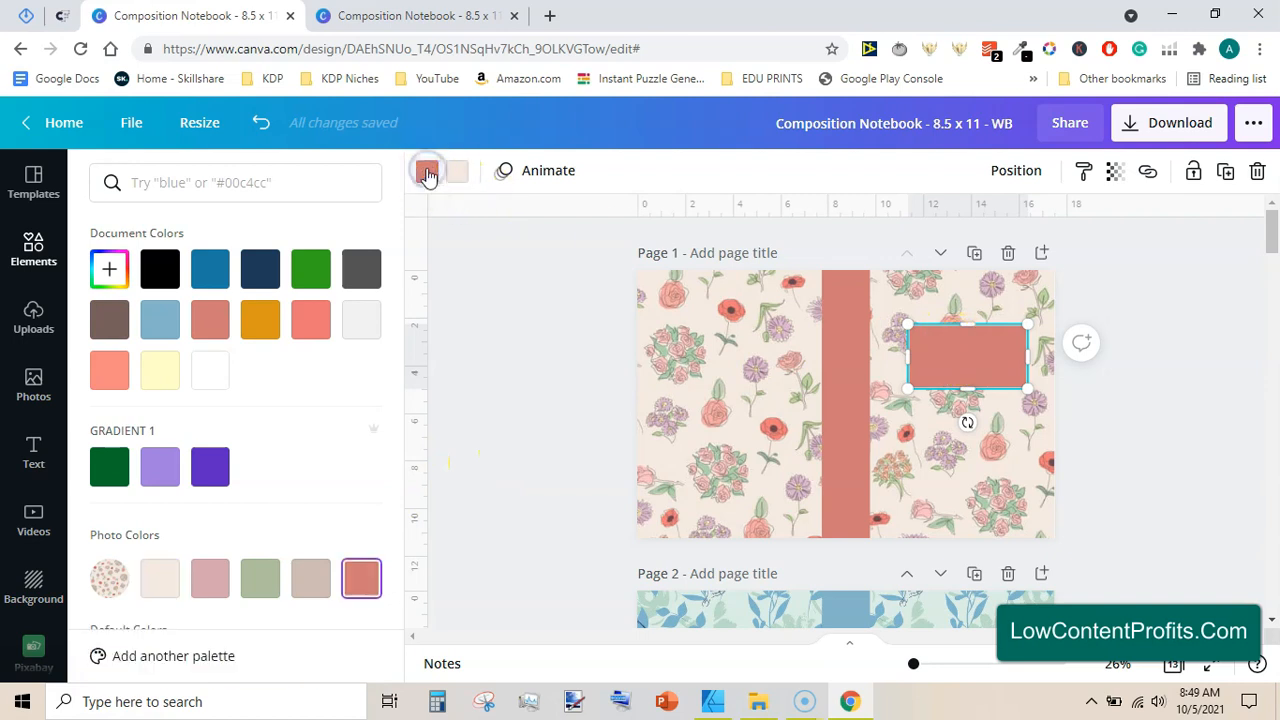
left_click(361, 268)
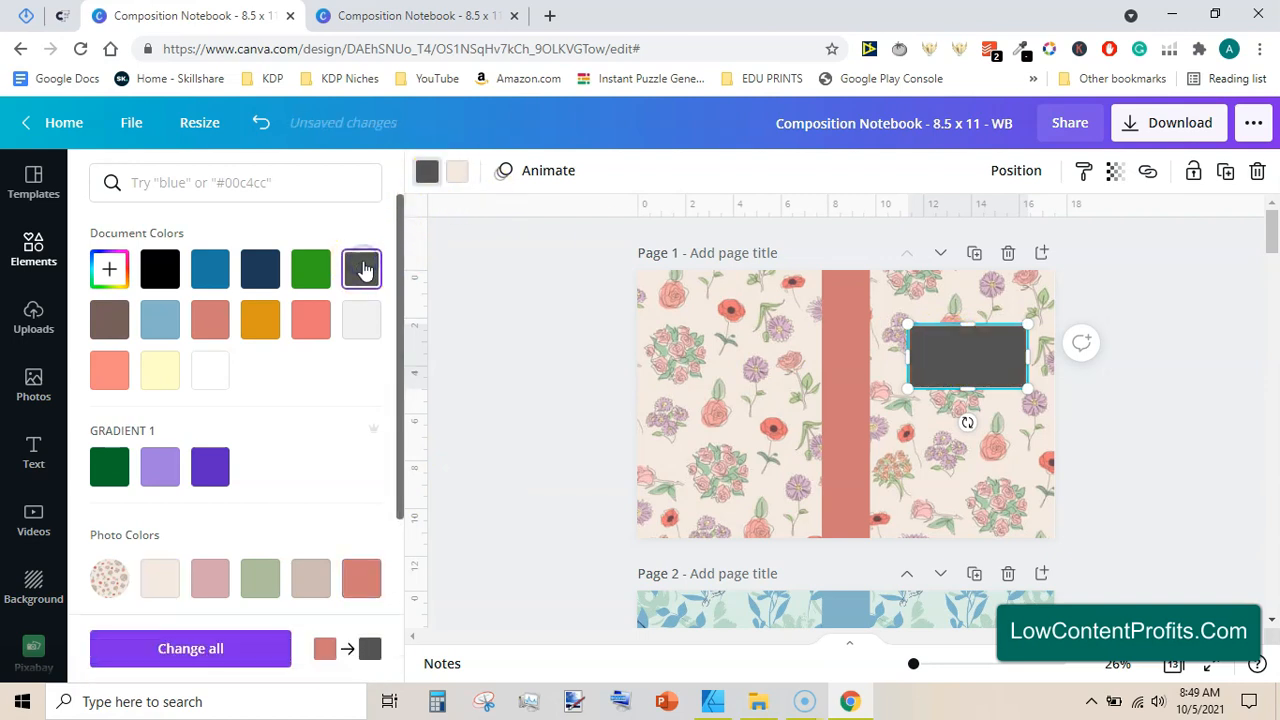
left_click(206, 318)
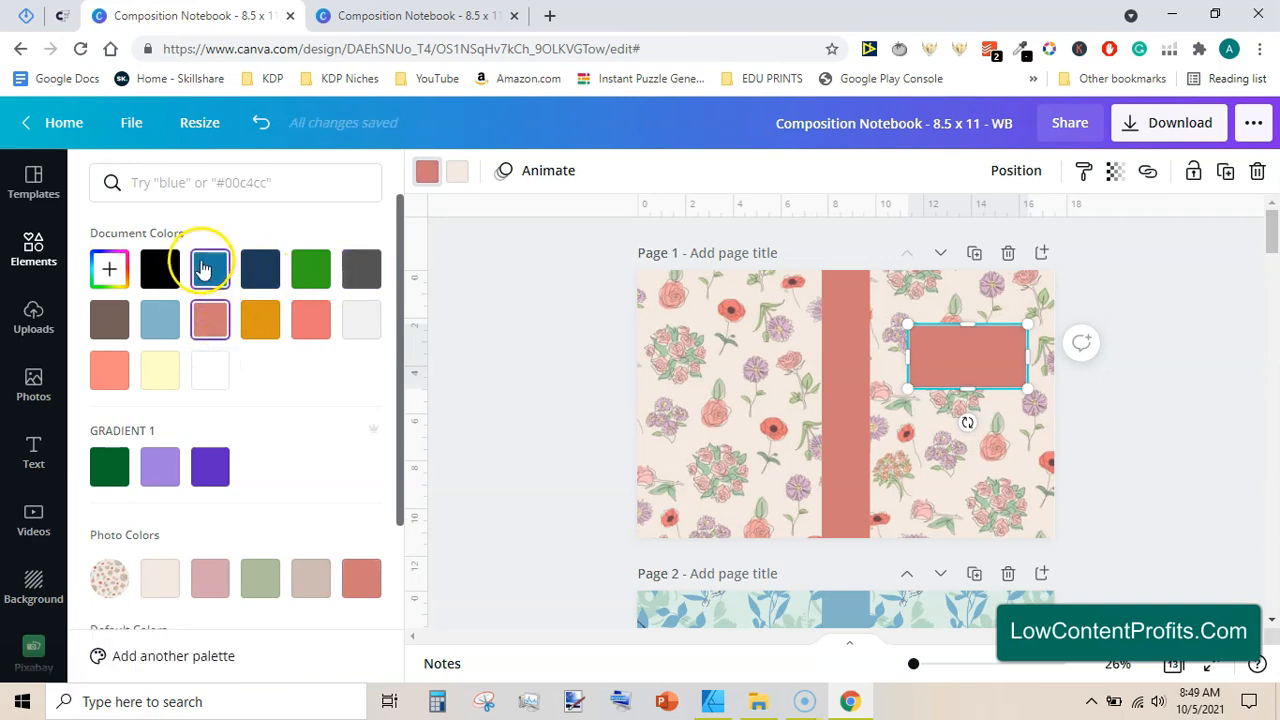
left_click(204, 265)
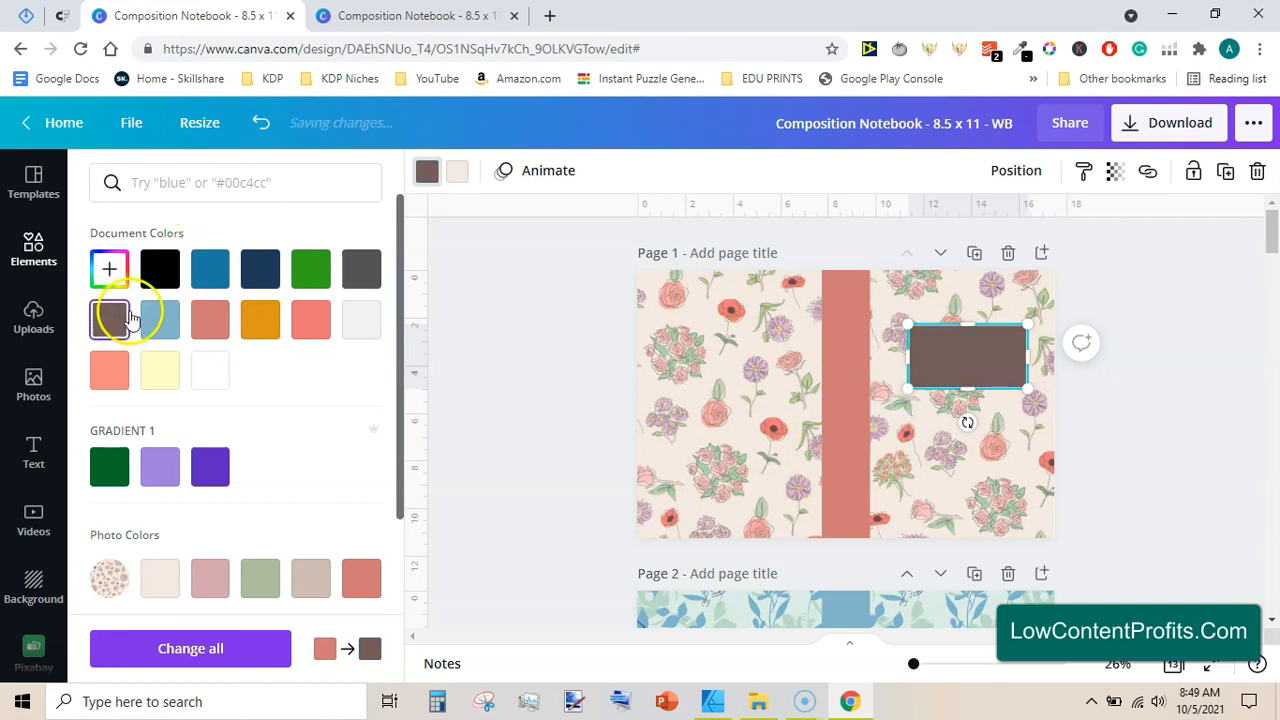
left_click(315, 320)
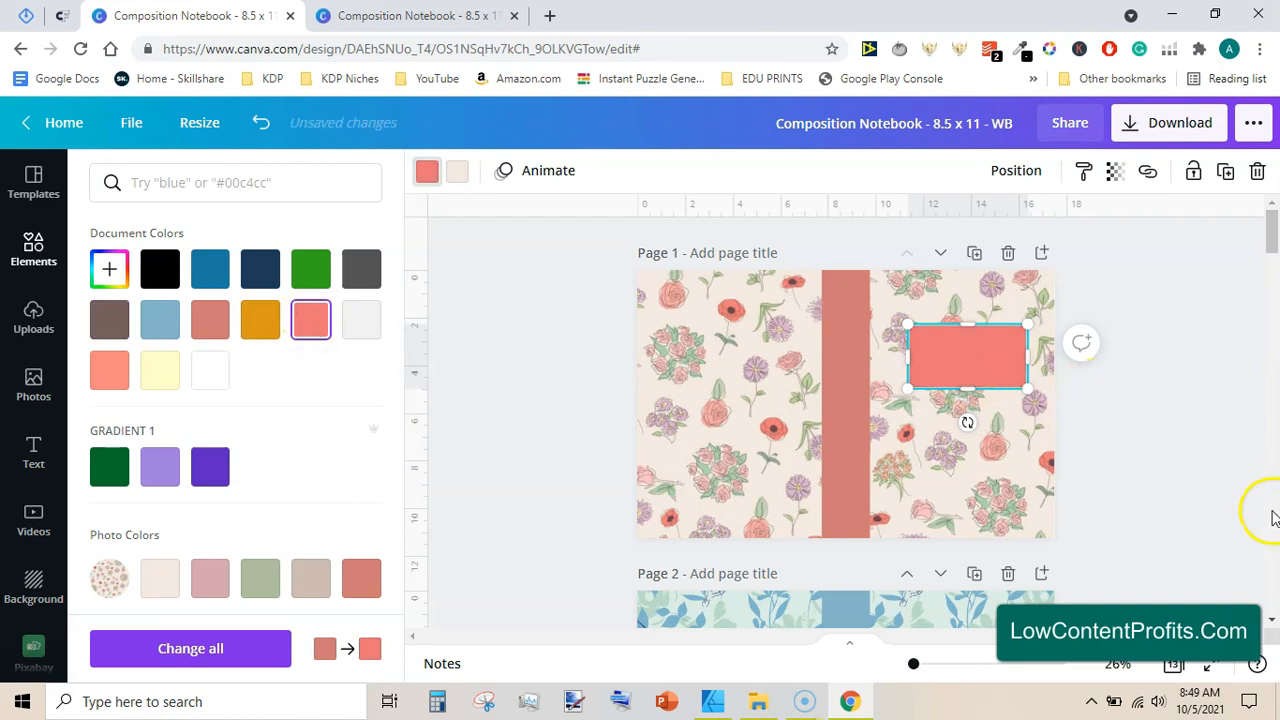
left_click(1166, 462)
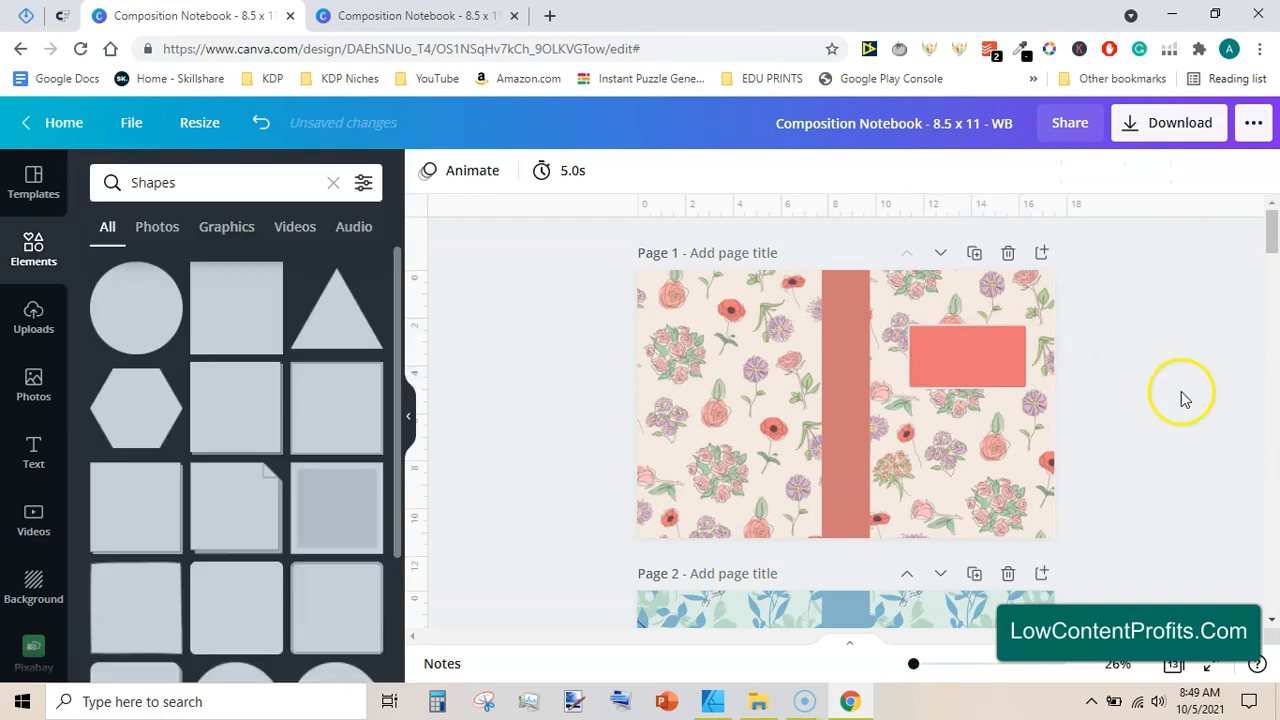
left_click_drag(1270, 232, 1270, 238)
left_click(968, 349)
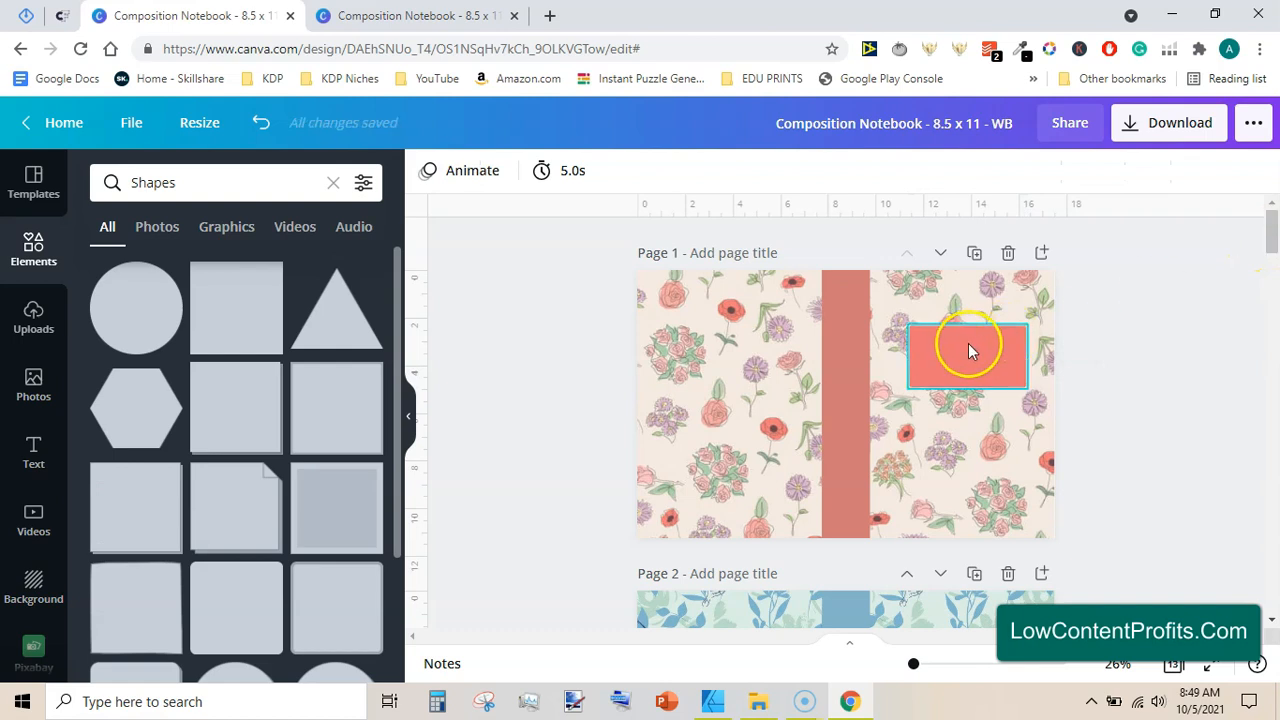
left_click(563, 375)
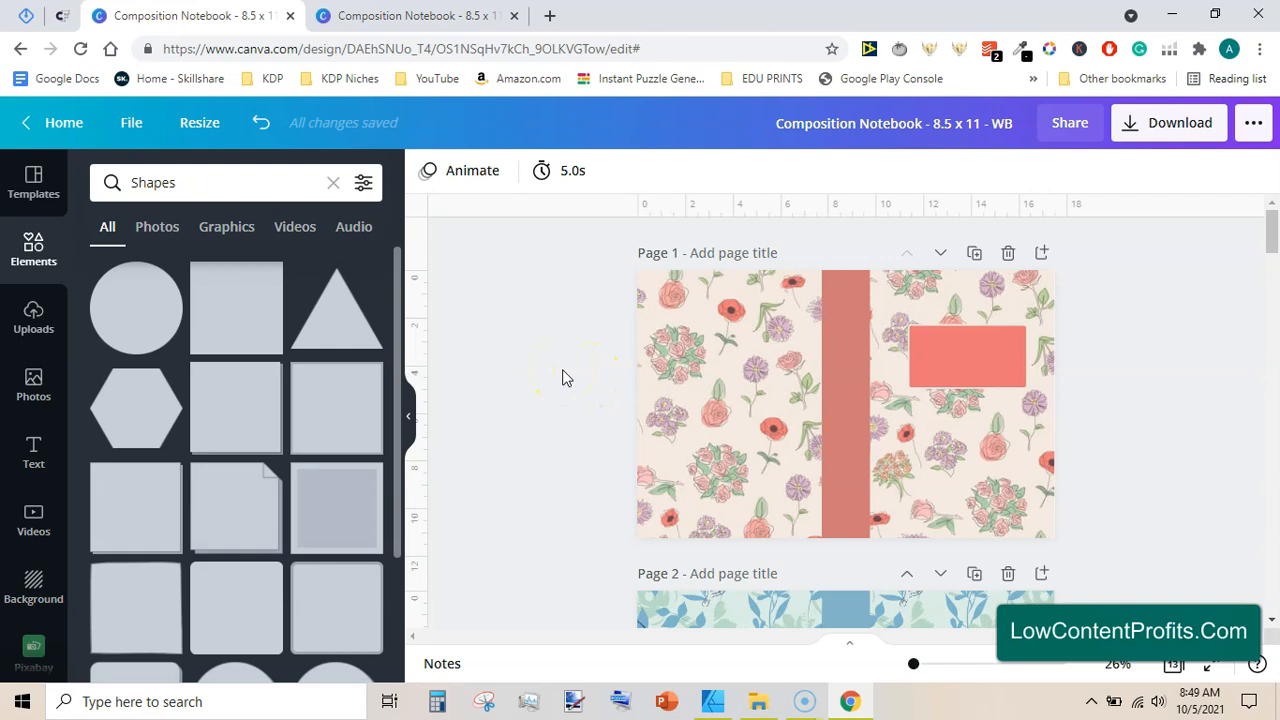
double_click(224, 183)
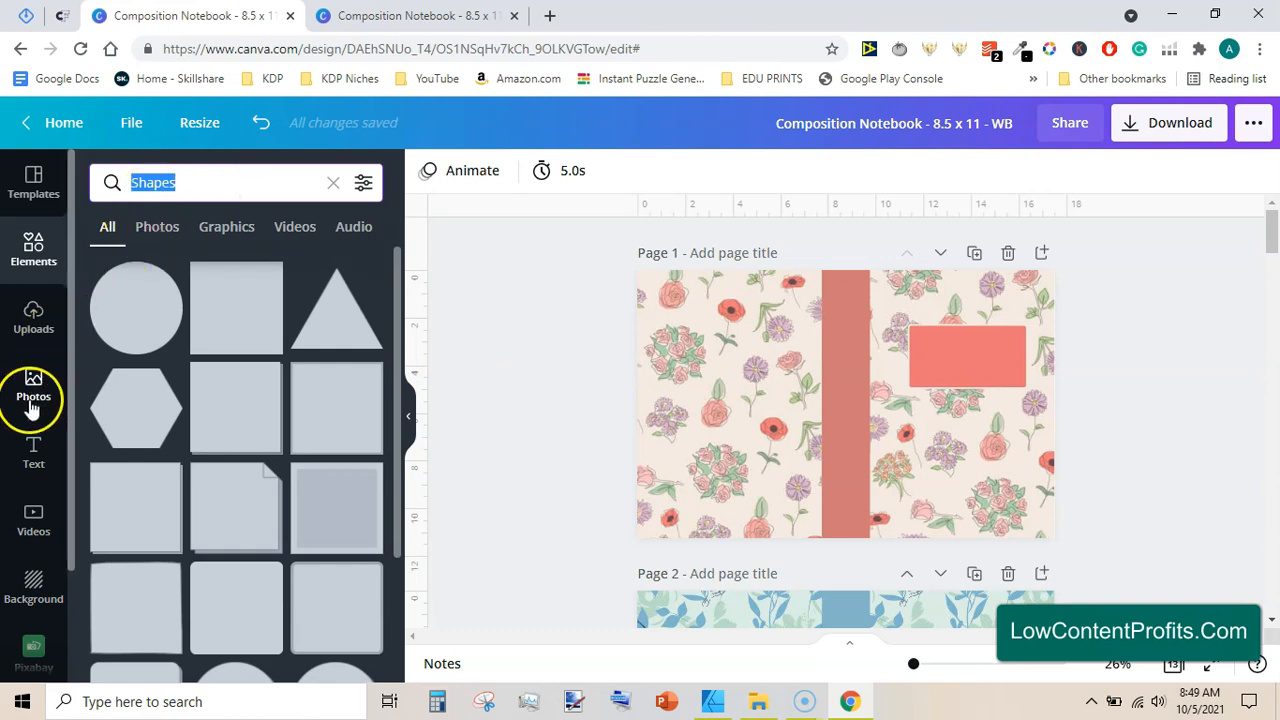
Step: Add a heading text to the cover reading "COMPOSITION NOTEBOOK" in capitals
left_click(34, 455)
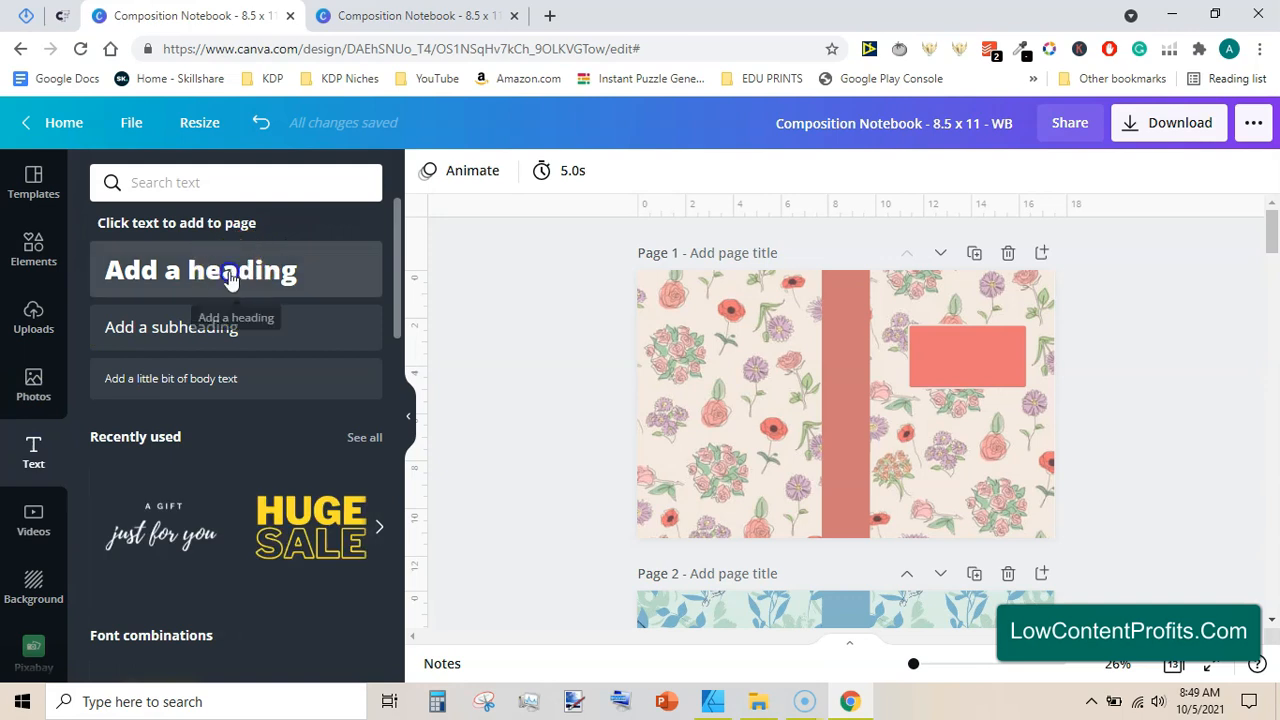
left_click(230, 280)
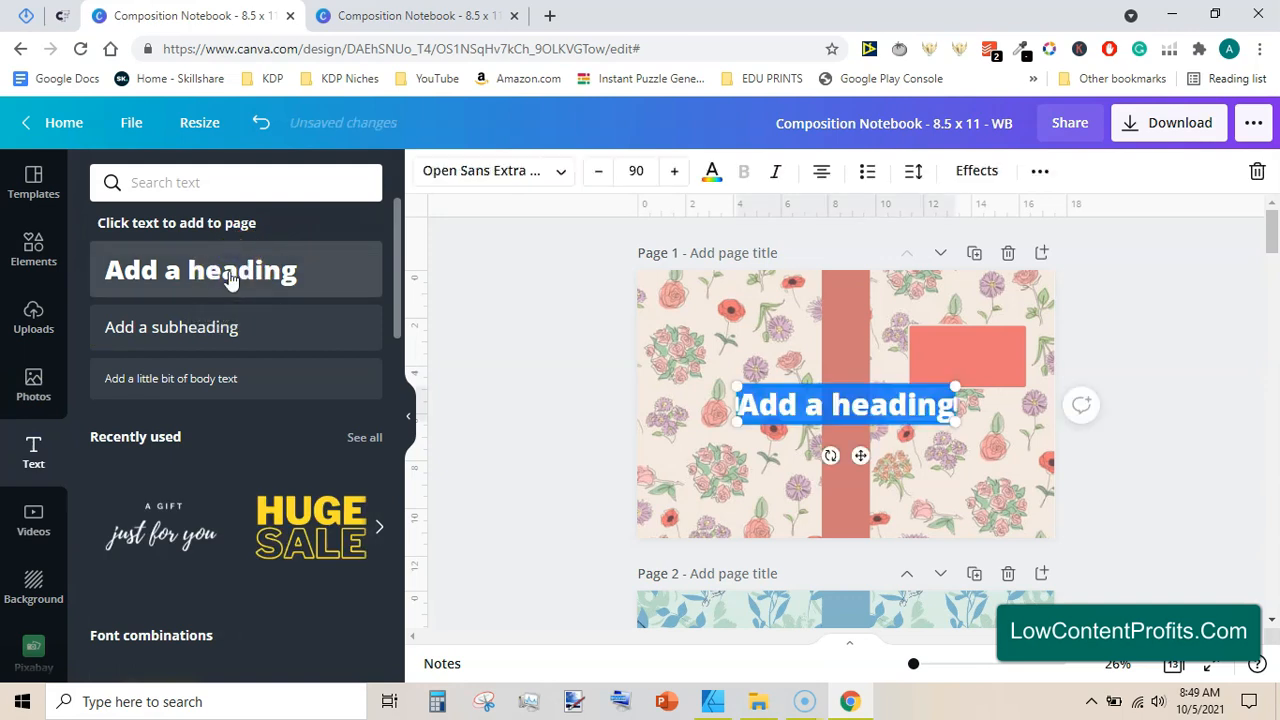
triple_click(811, 410)
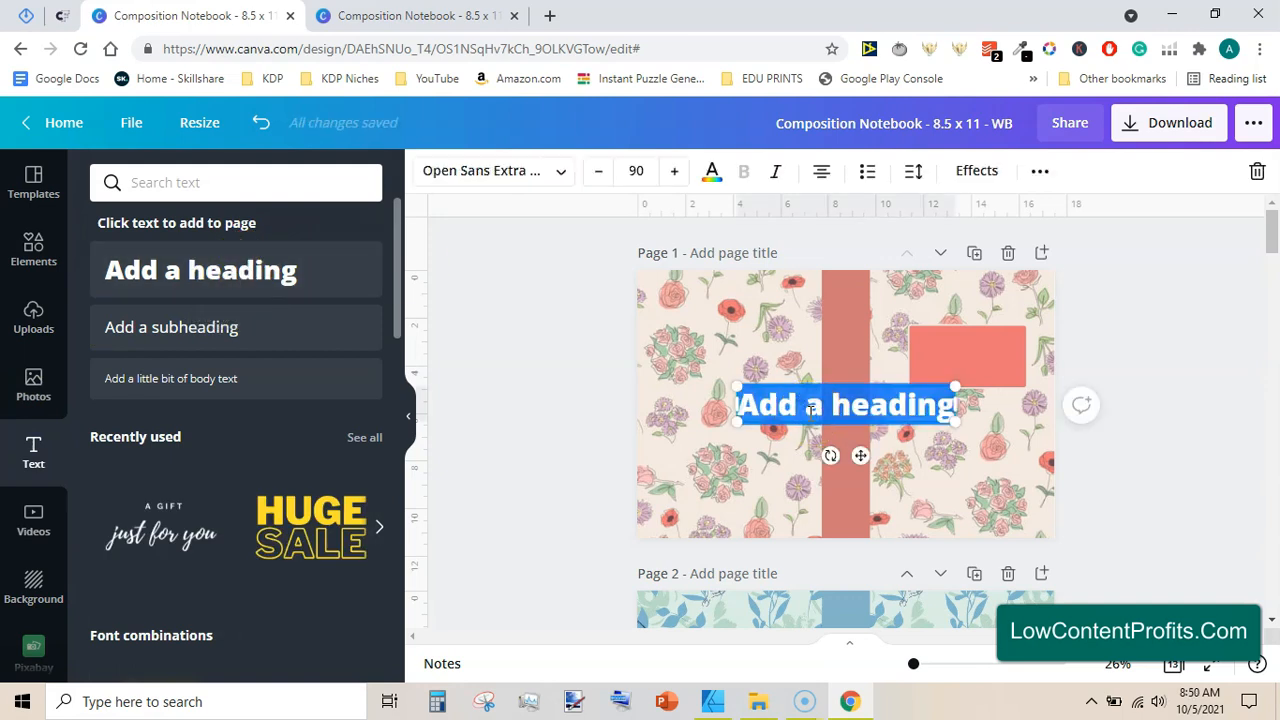
type("com")
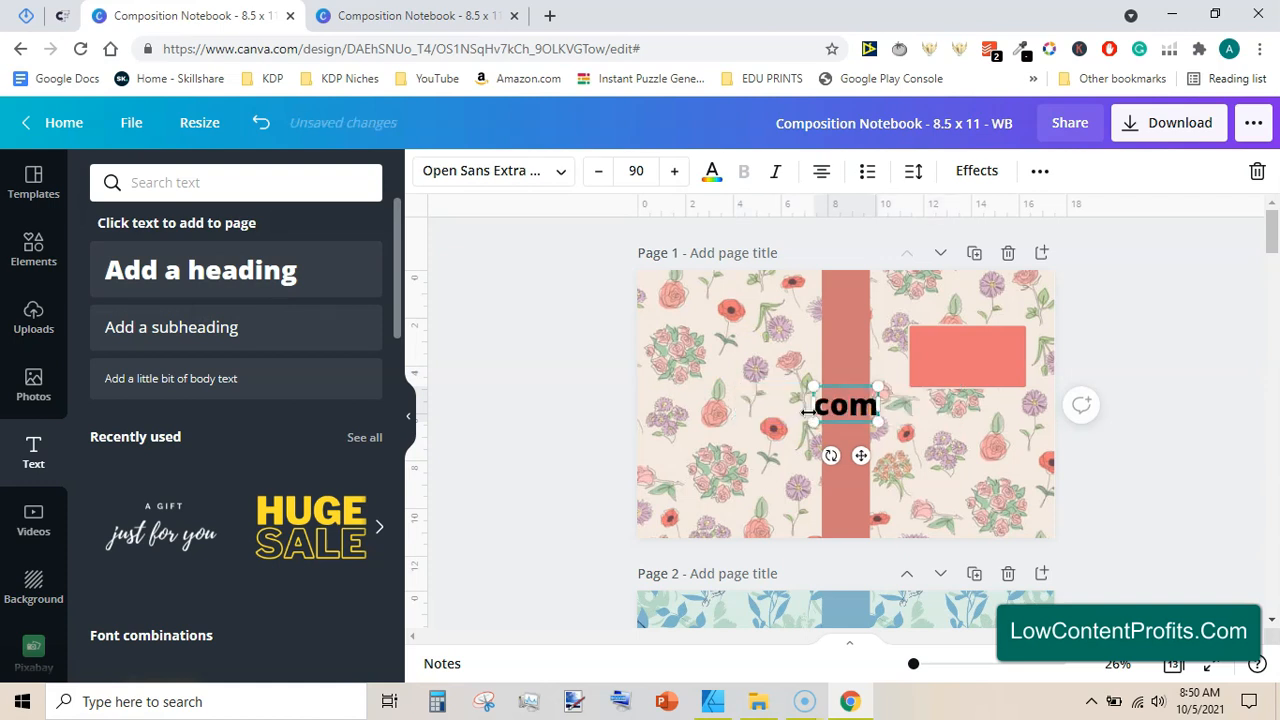
key("BackSpace")
key("BackSpace")
key("BackSpace")
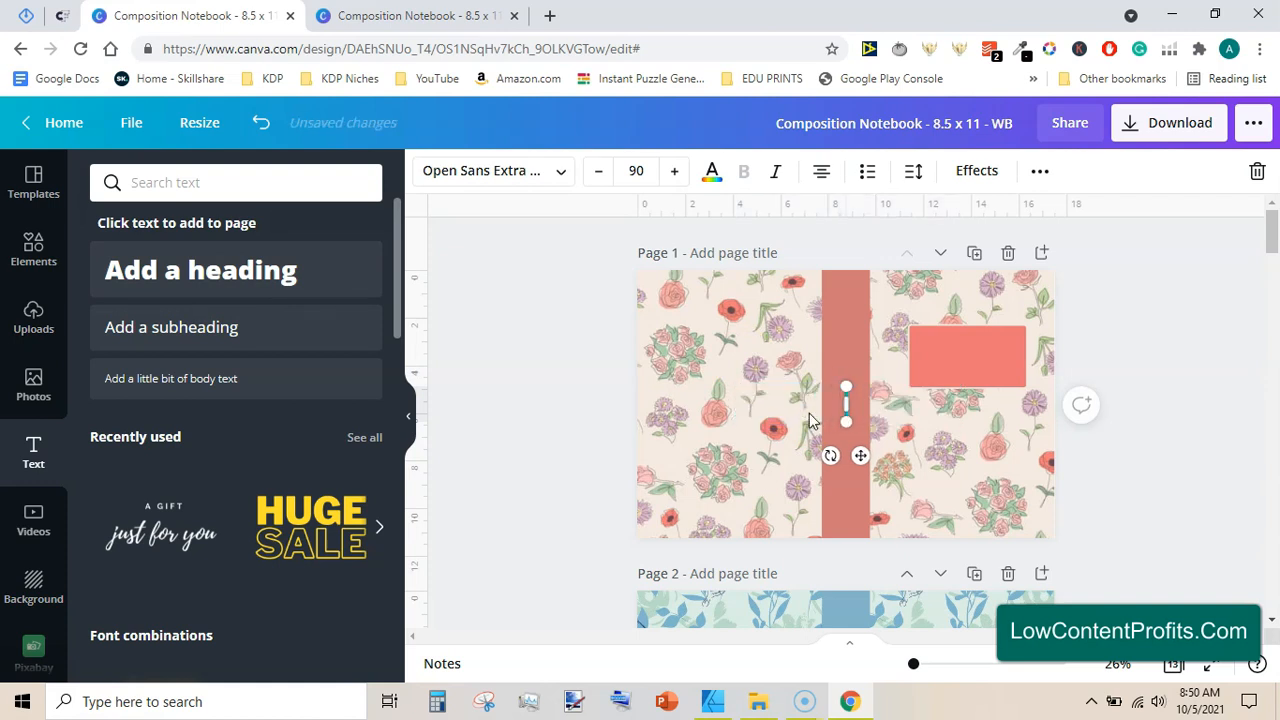
type("composi")
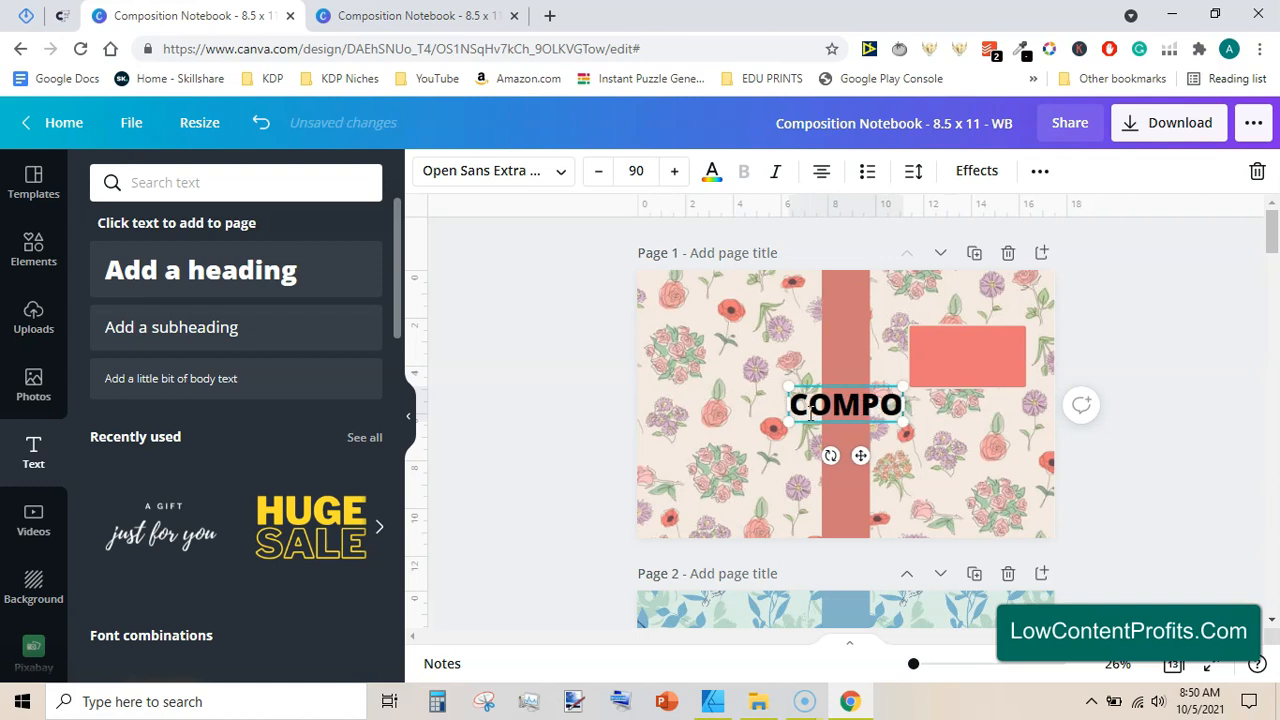
type("tion noteb")
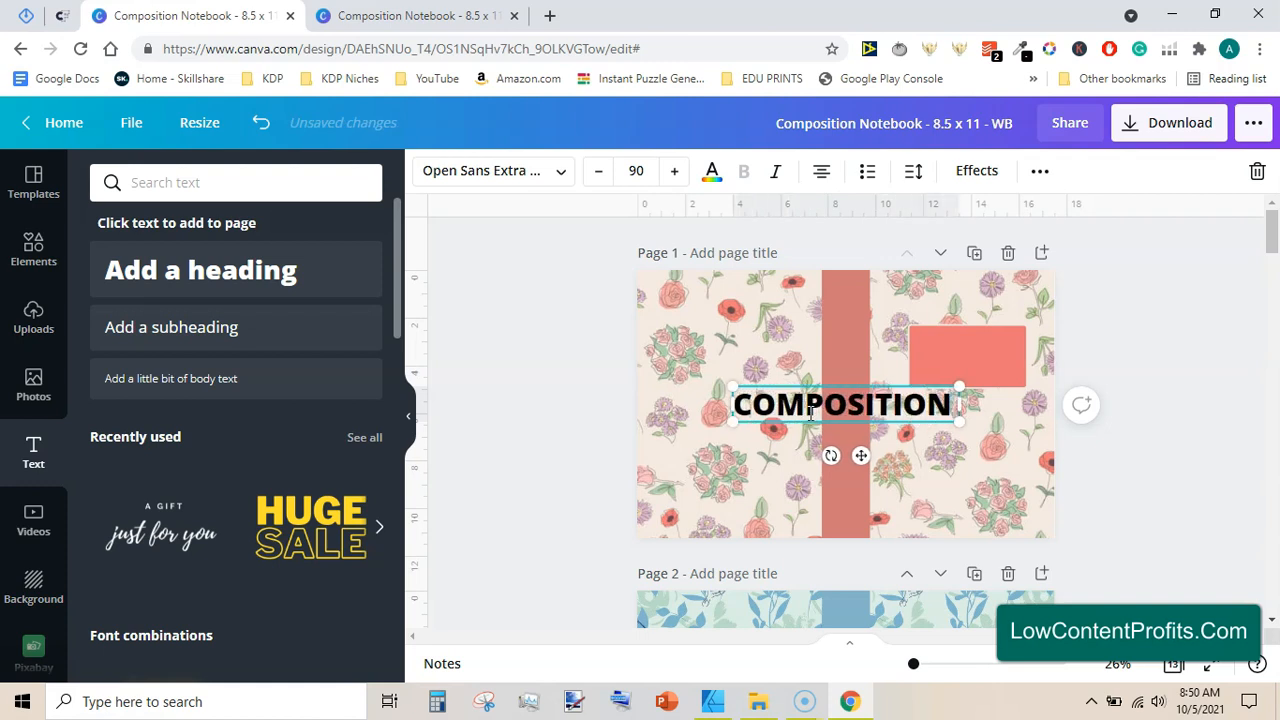
type("ook")
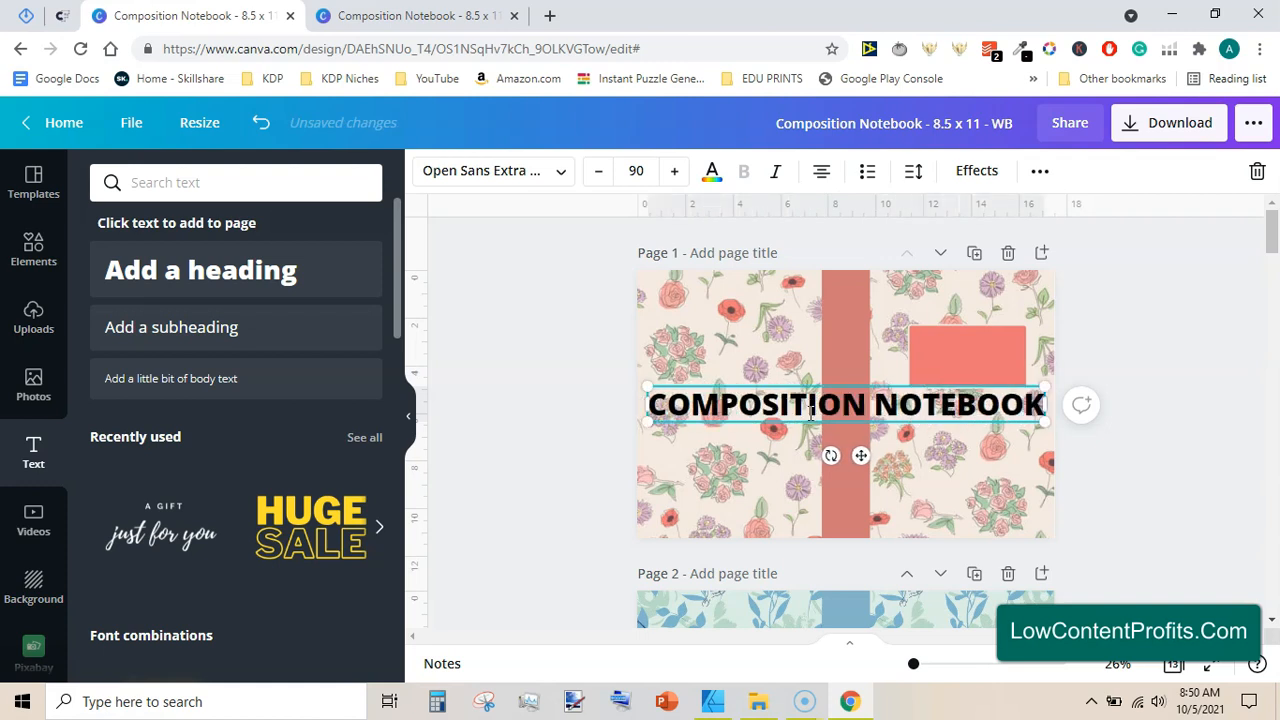
Step: Shrink the heading to font size 24.2 and place it centered in the upper part of the coral title label
left_click_drag(1050, 422, 1018, 426)
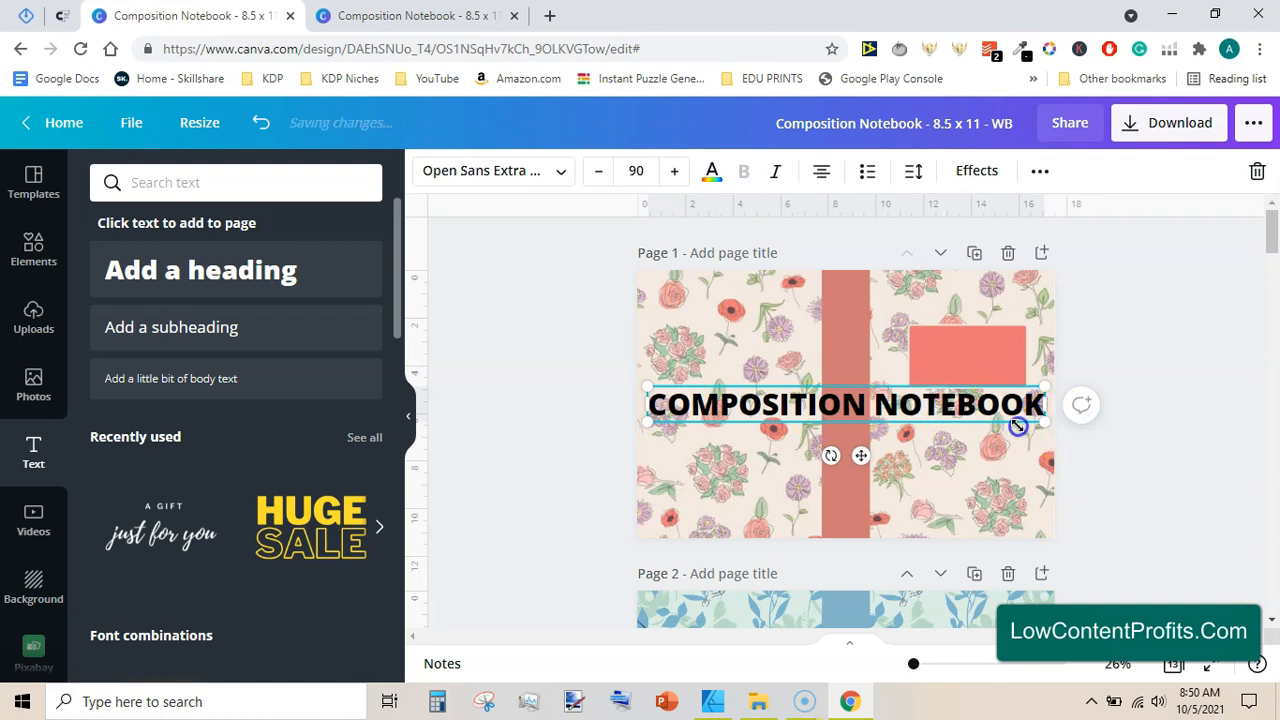
left_click_drag(810, 408, 979, 379)
left_click(721, 429)
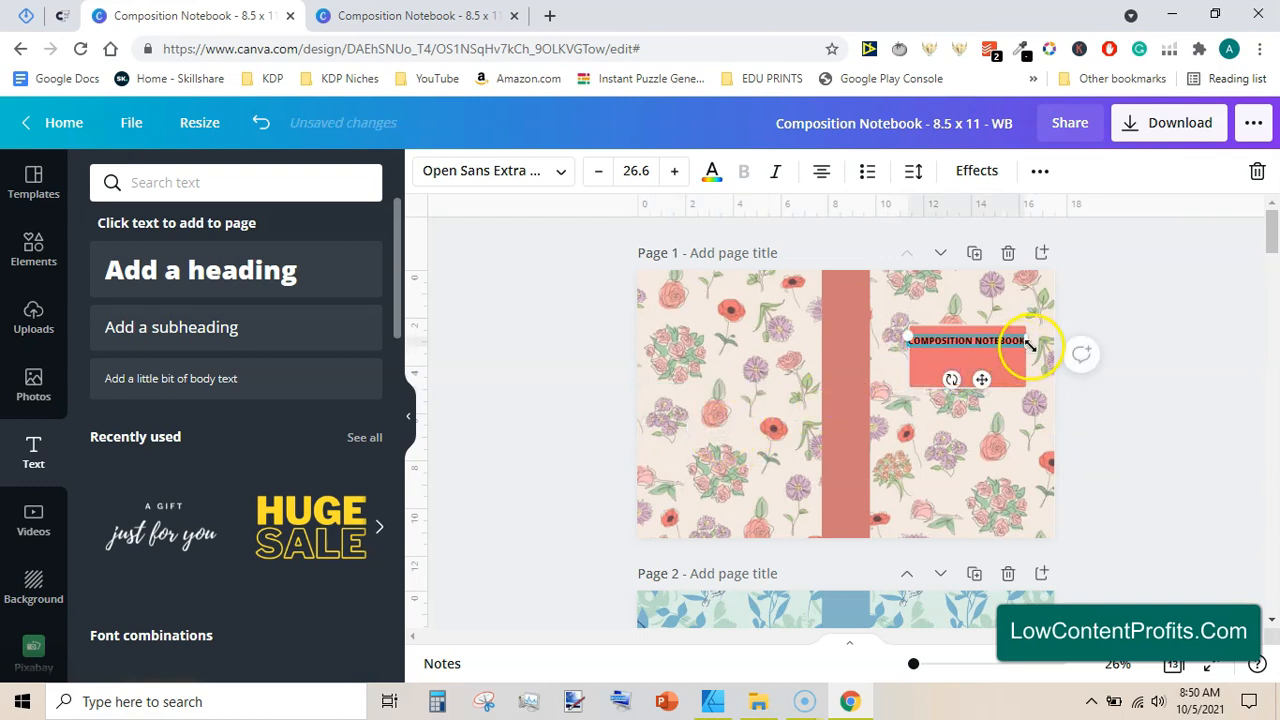
left_click_drag(913, 663, 924, 663)
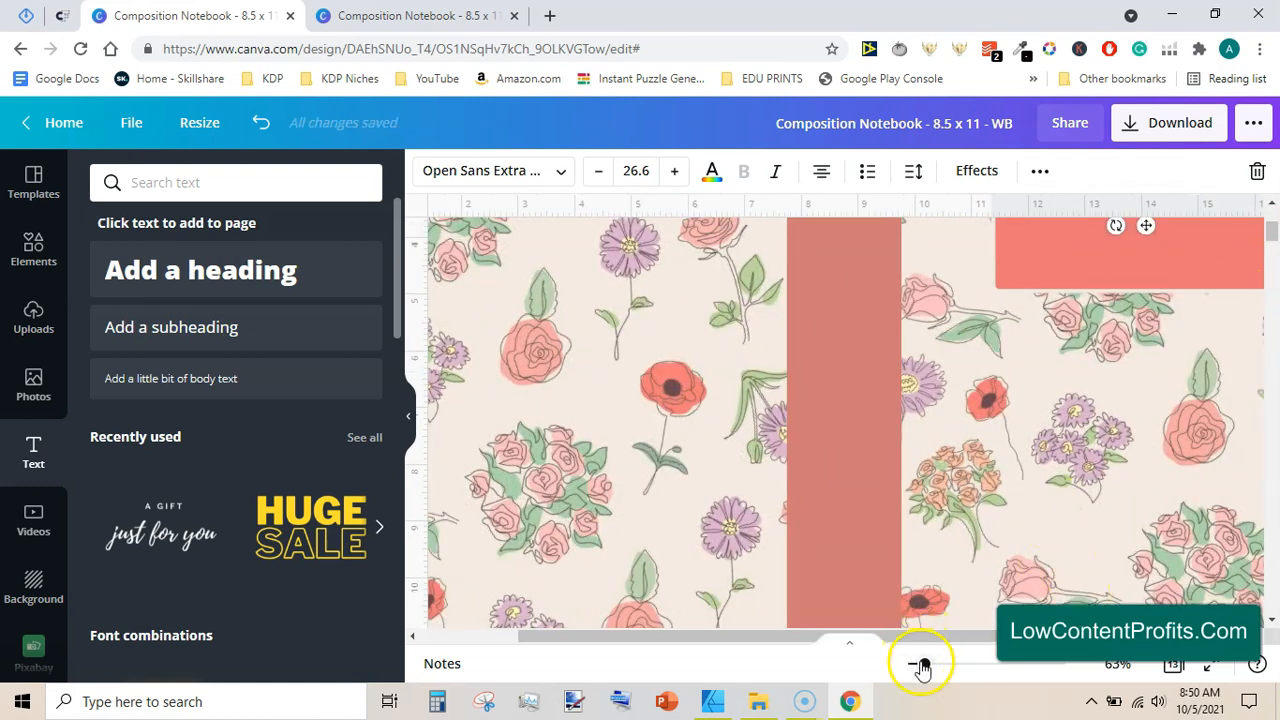
left_click_drag(920, 668, 916, 664)
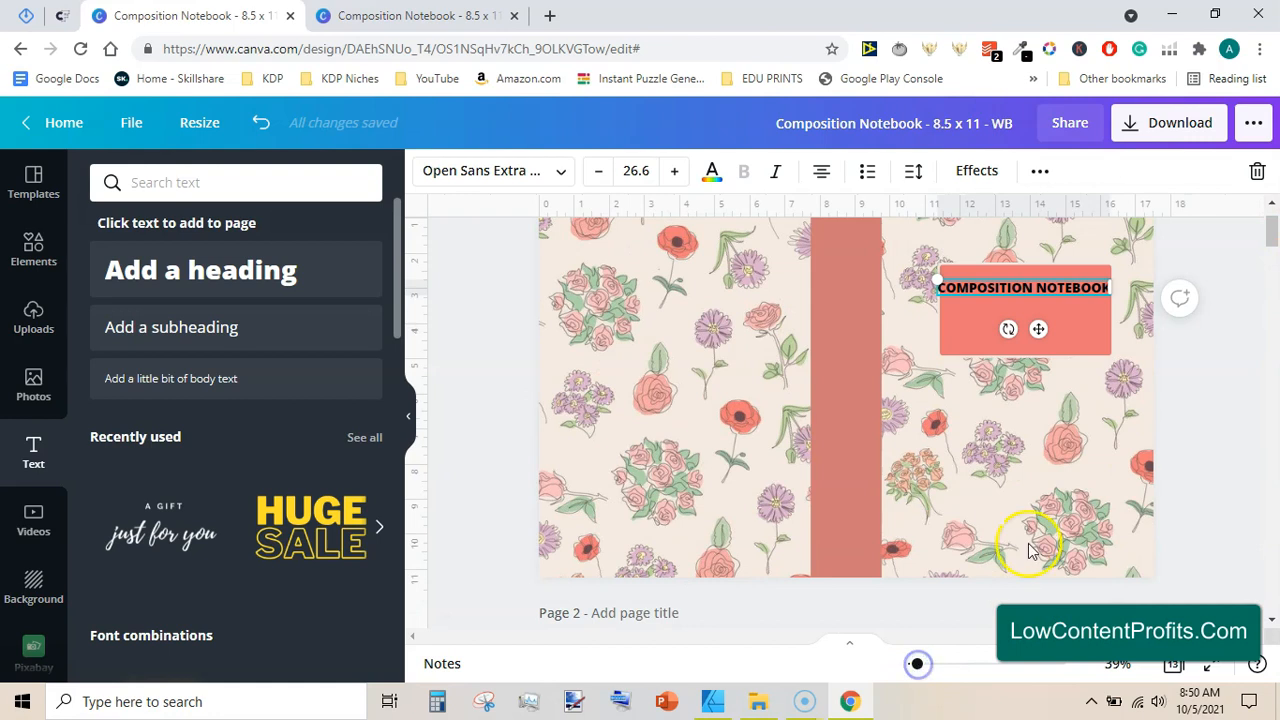
double_click(1046, 320)
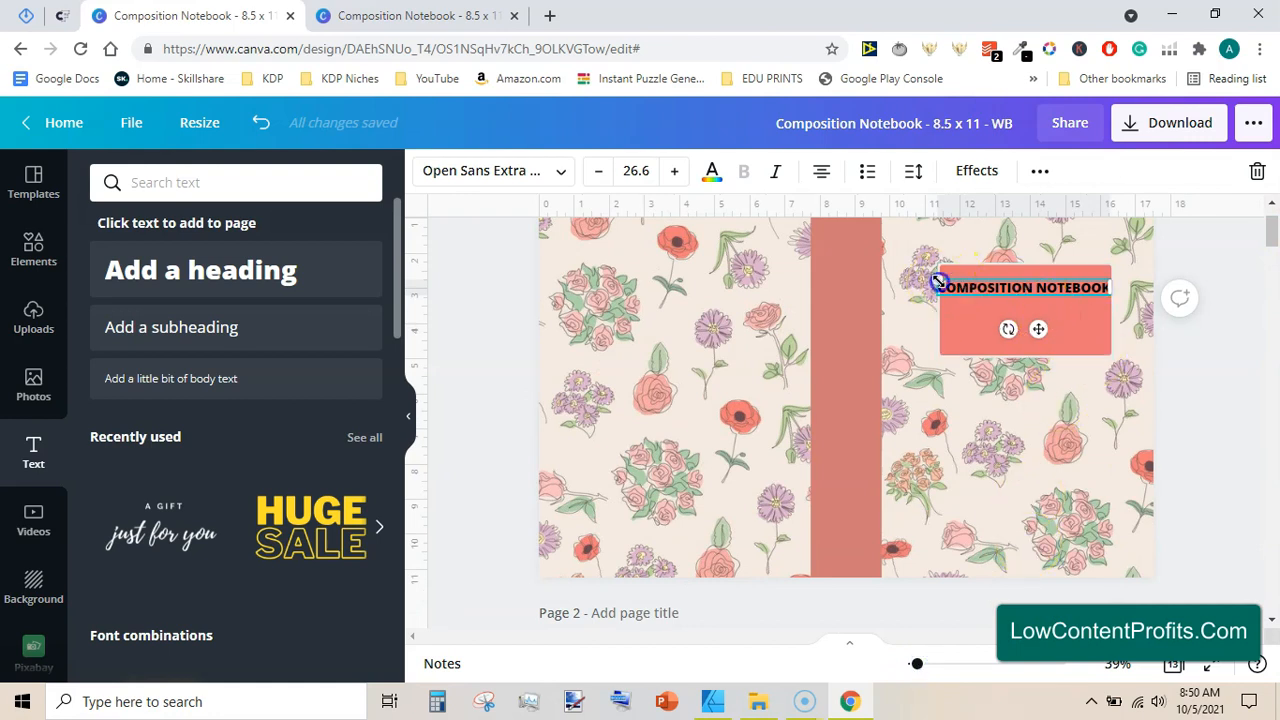
left_click_drag(950, 288, 954, 283)
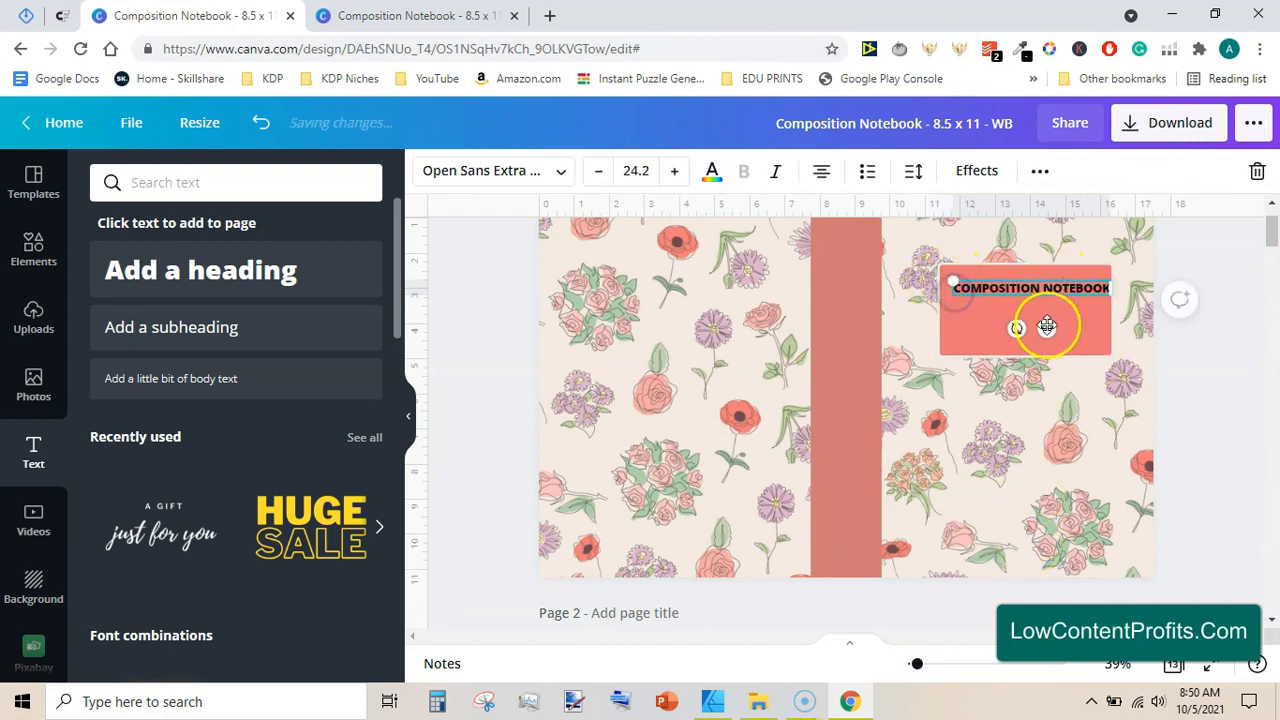
left_click_drag(1040, 328, 1043, 327)
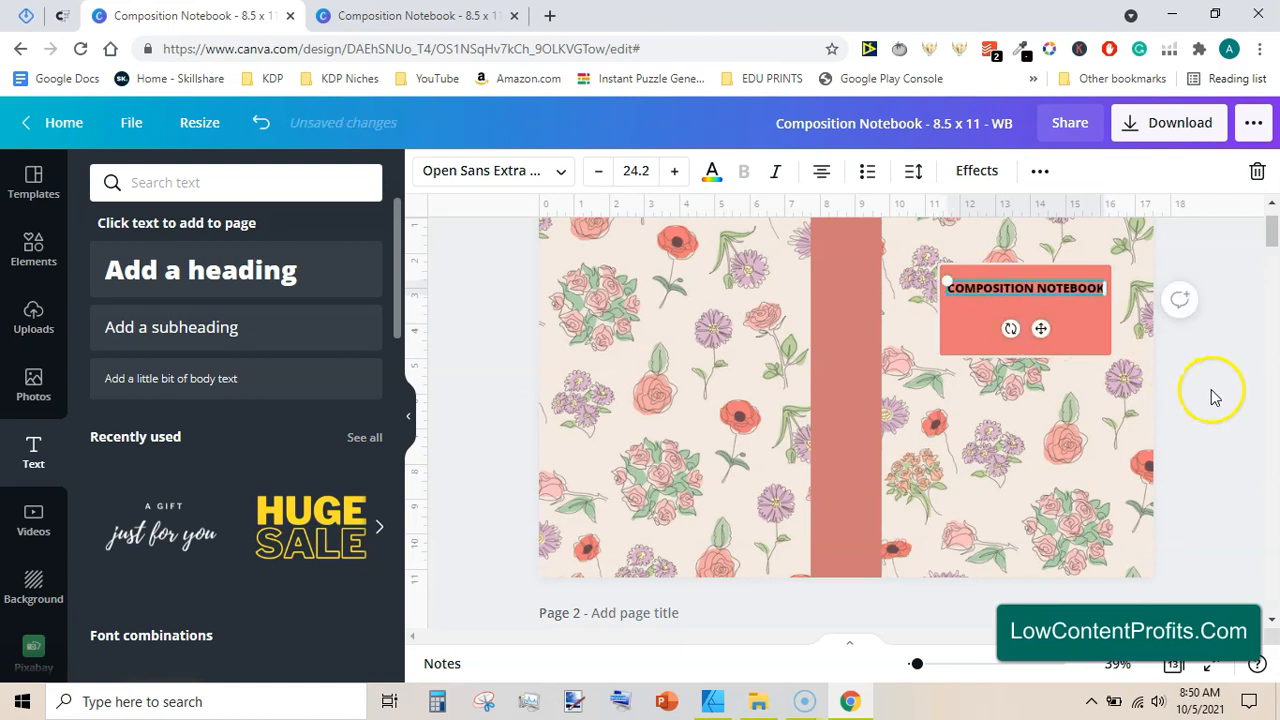
Step: Recolor the heading white from the document colors and move it slightly higher on the title label
left_click(712, 172)
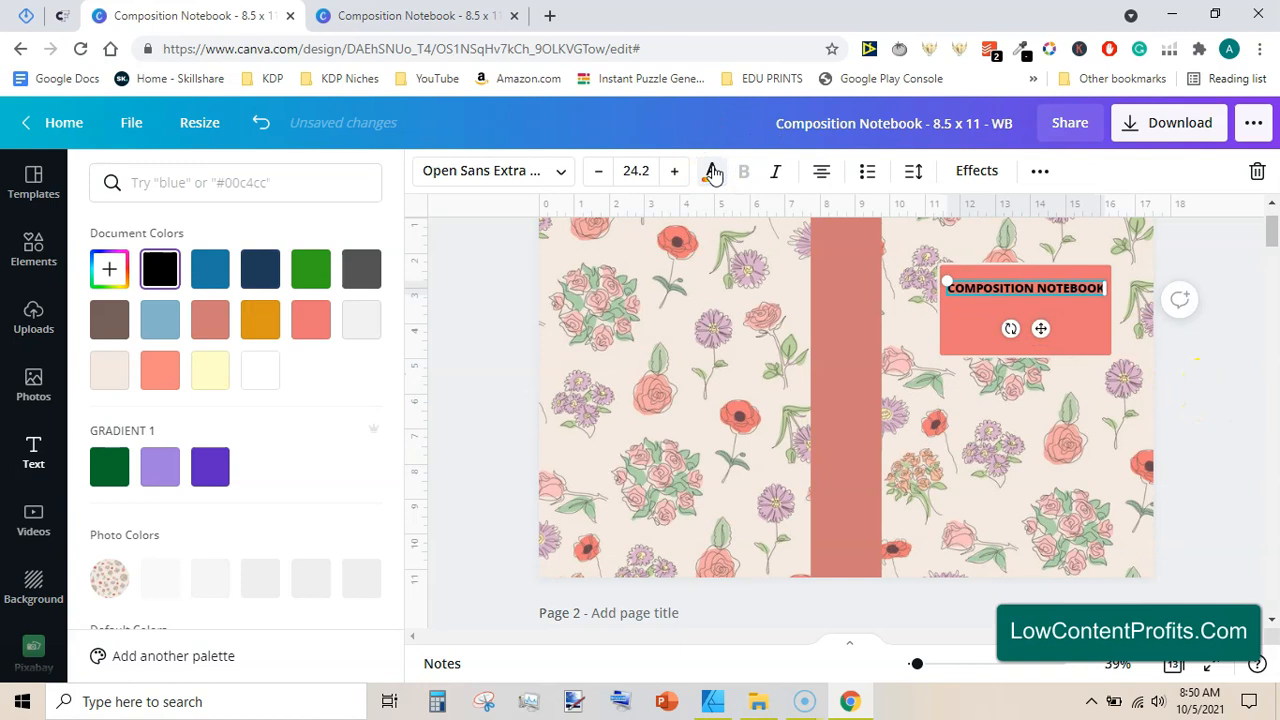
left_click(259, 370)
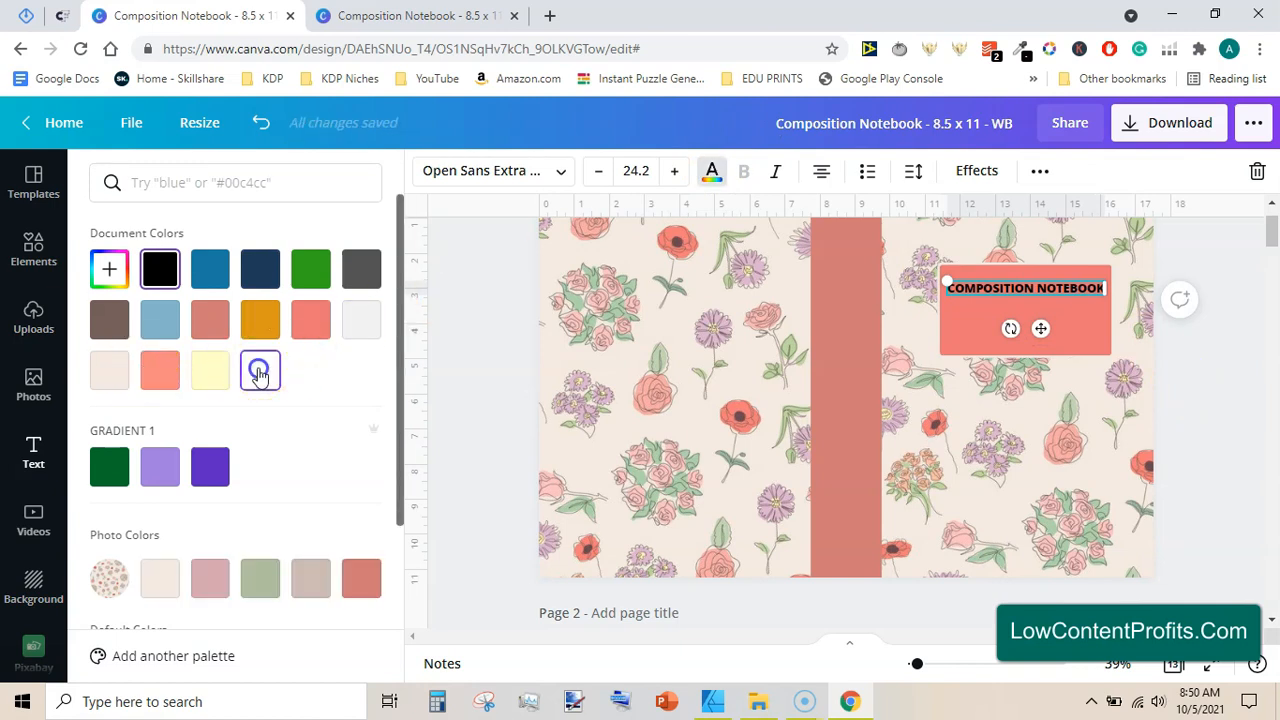
left_click(1235, 393)
double_click(1051, 289)
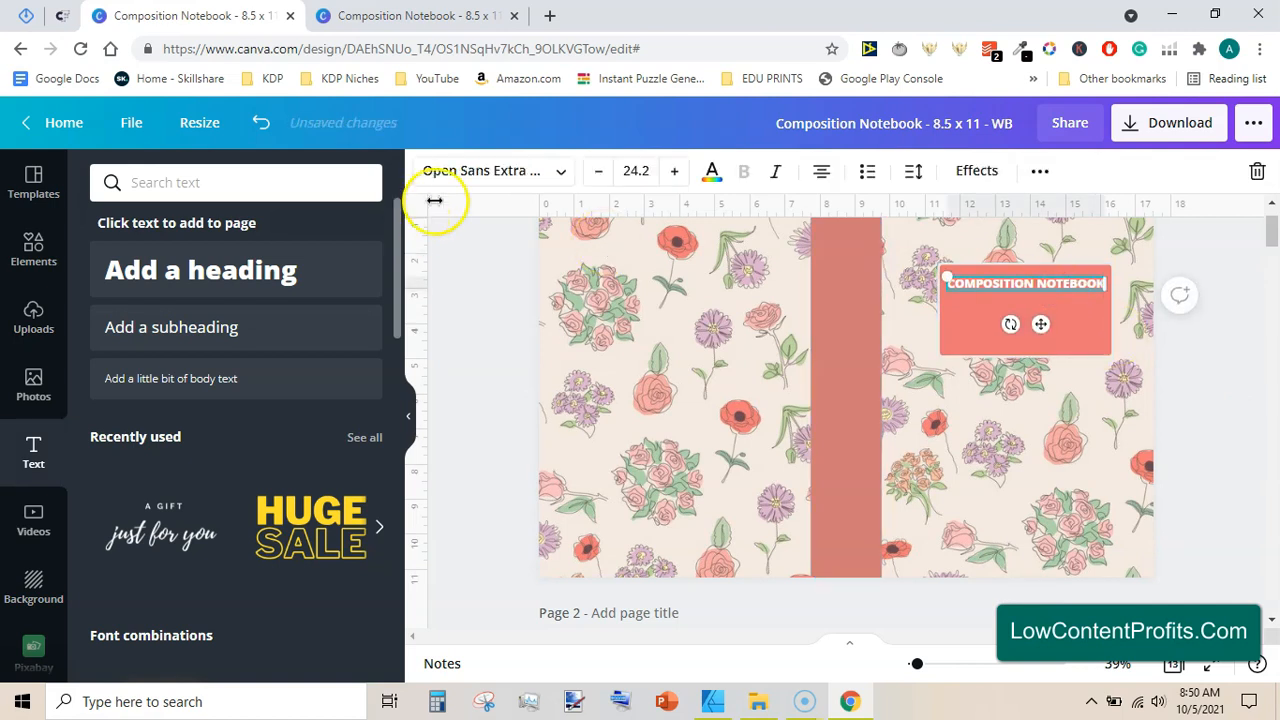
left_click(1248, 383)
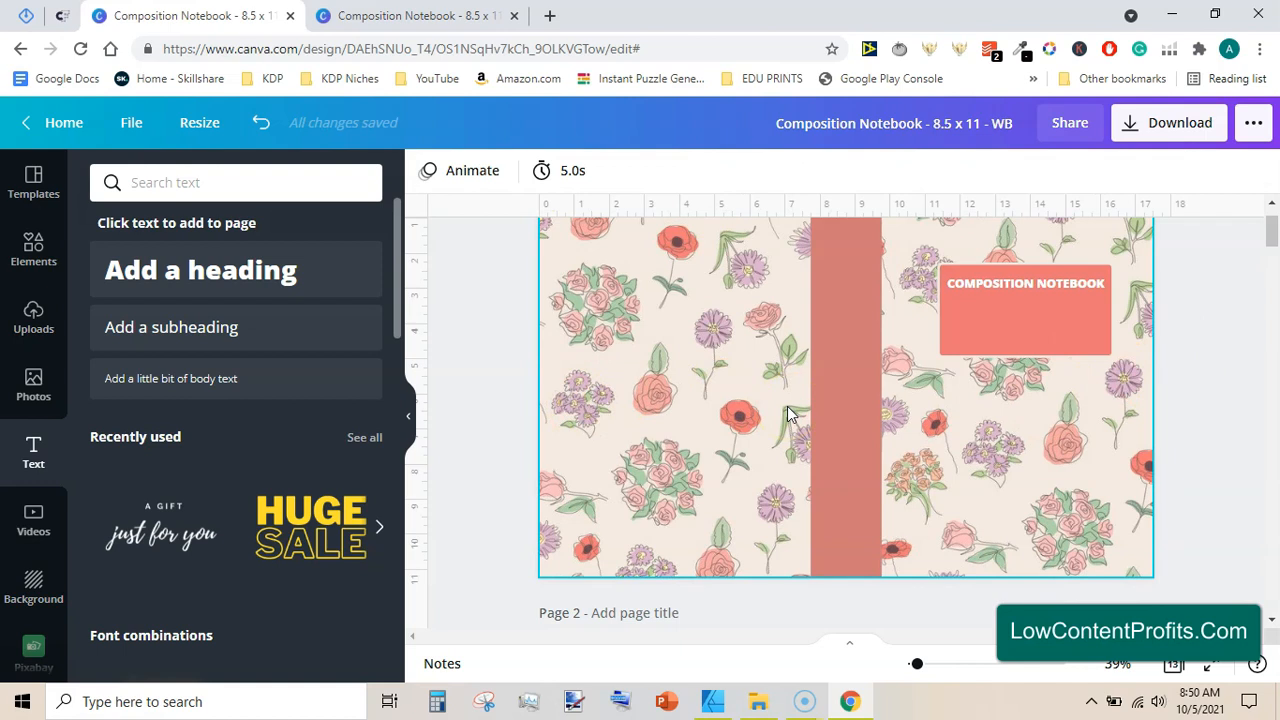
Step: Add a line and fit it horizontally across the title label, about 4.5 inches long, just below the heading
key("l")
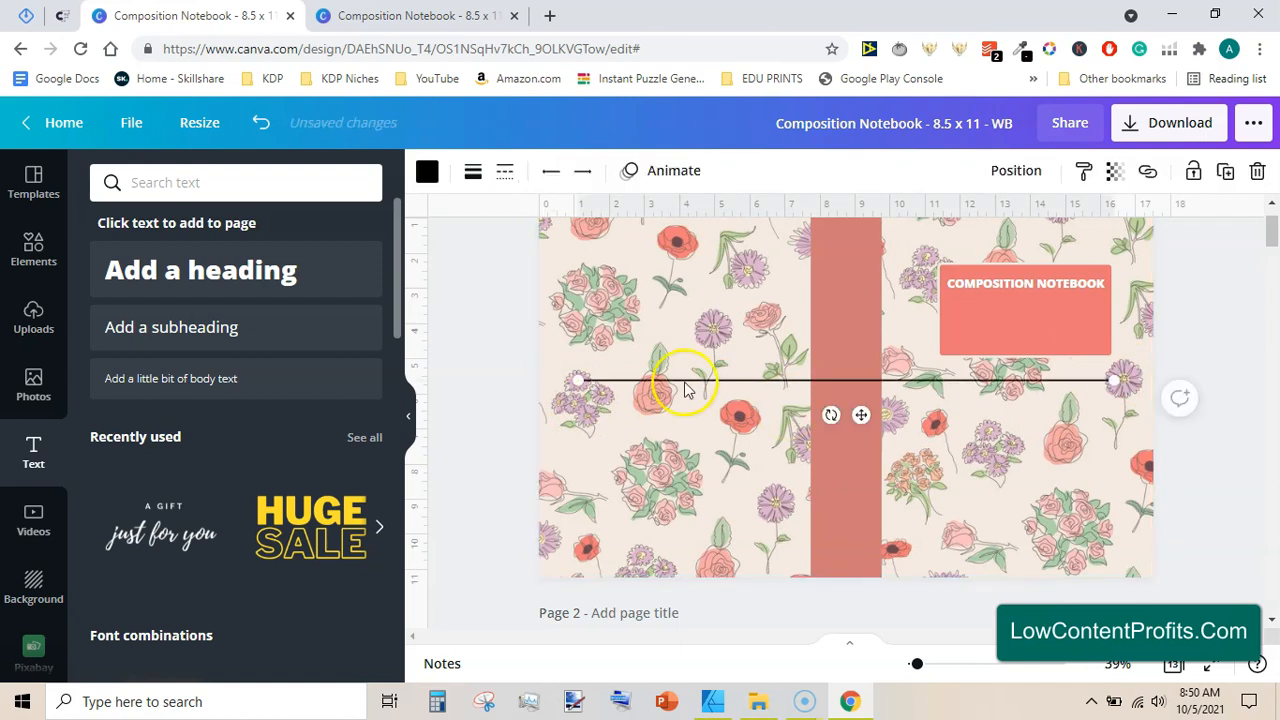
left_click_drag(580, 380, 949, 335)
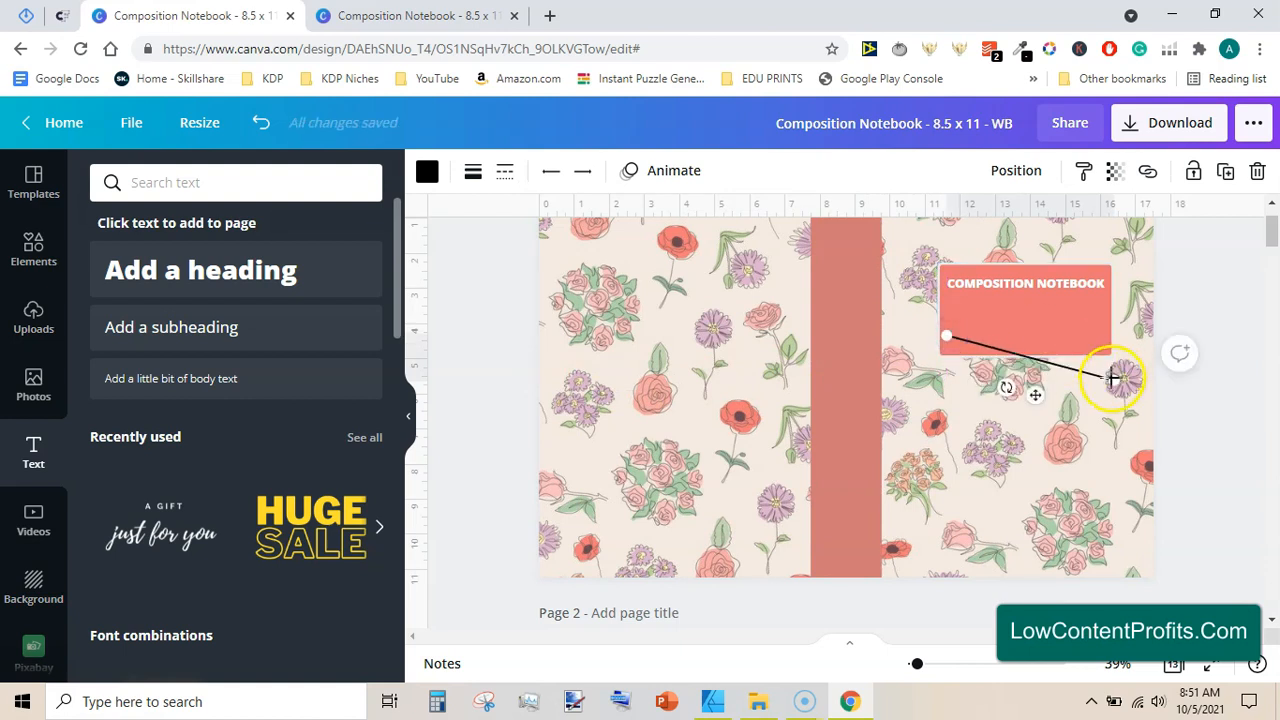
left_click_drag(1099, 341, 1041, 340)
key("Up")
key("Up")
key("Up")
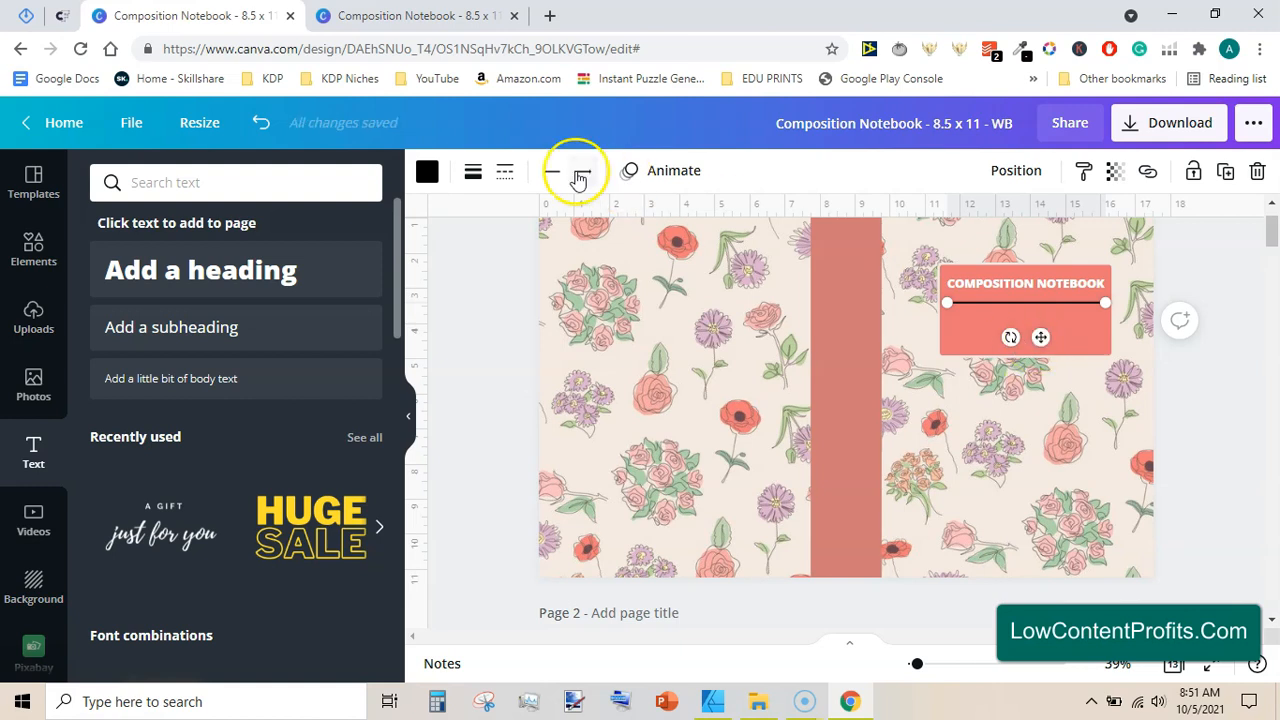
Step: Set the label line's weight to 1 and its color to white from the document colors
left_click(472, 176)
left_click_drag(580, 230, 572, 230)
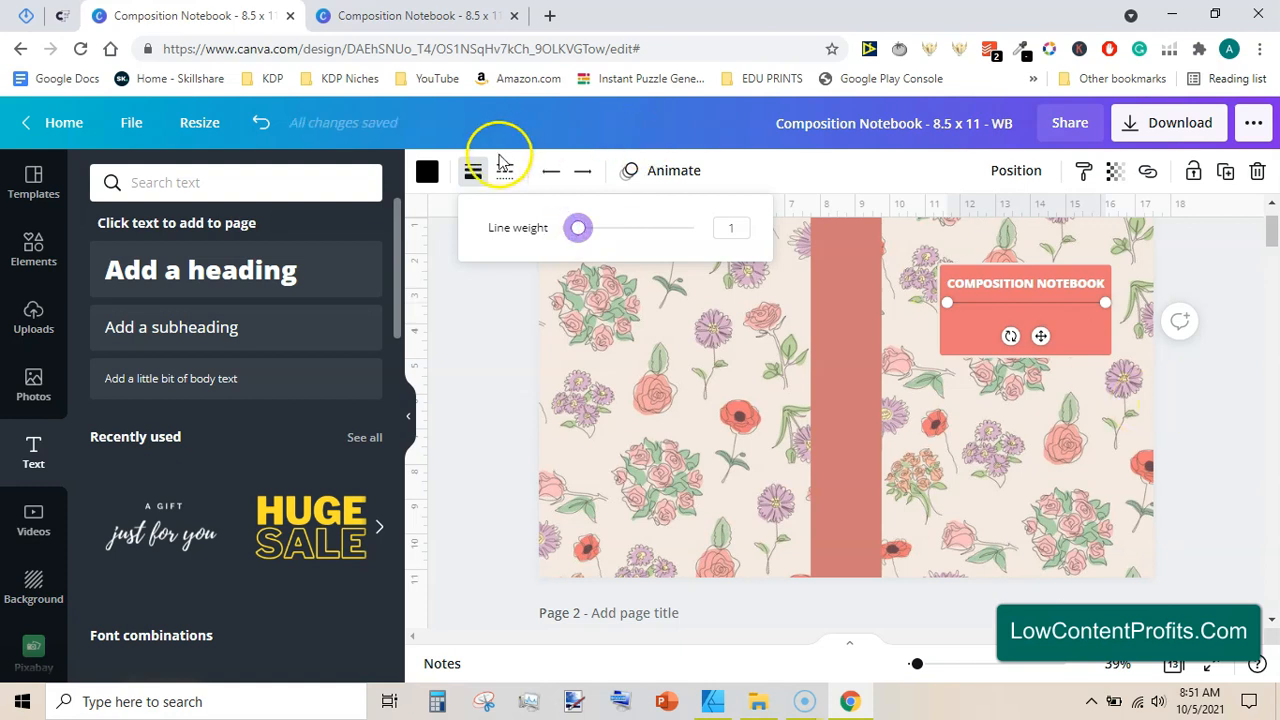
left_click(427, 172)
left_click(427, 172)
left_click(427, 172)
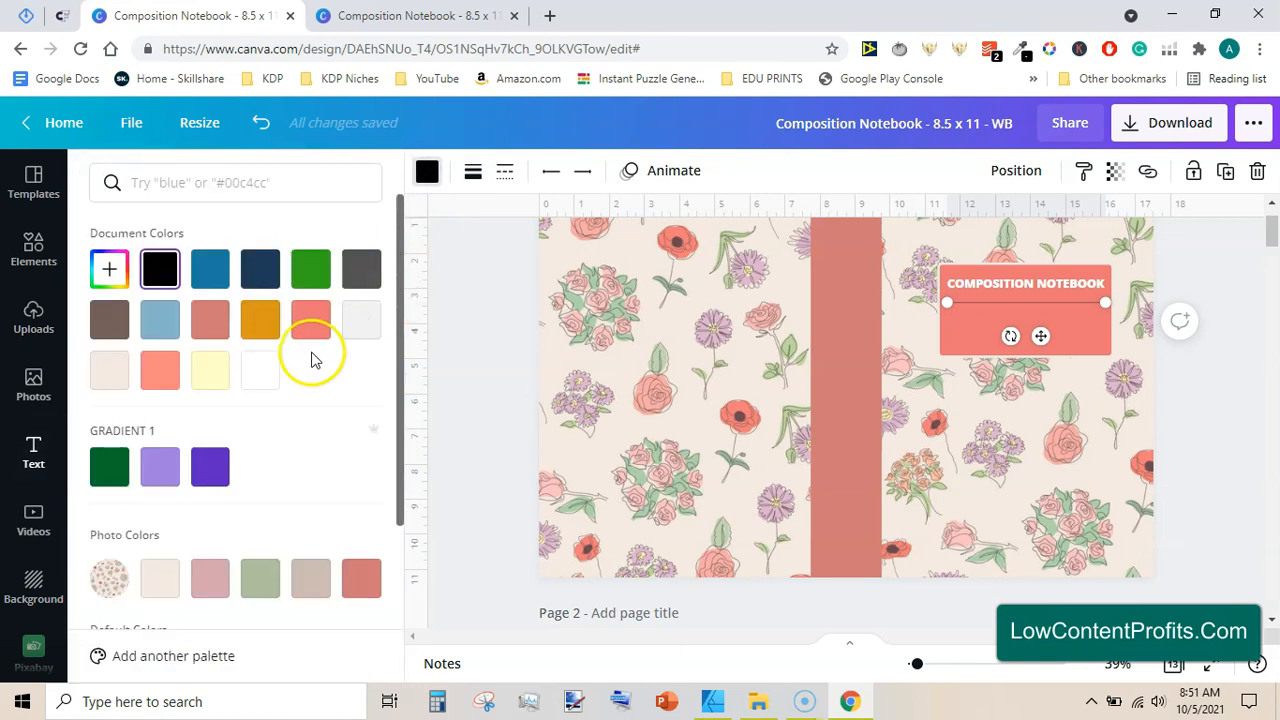
left_click(255, 372)
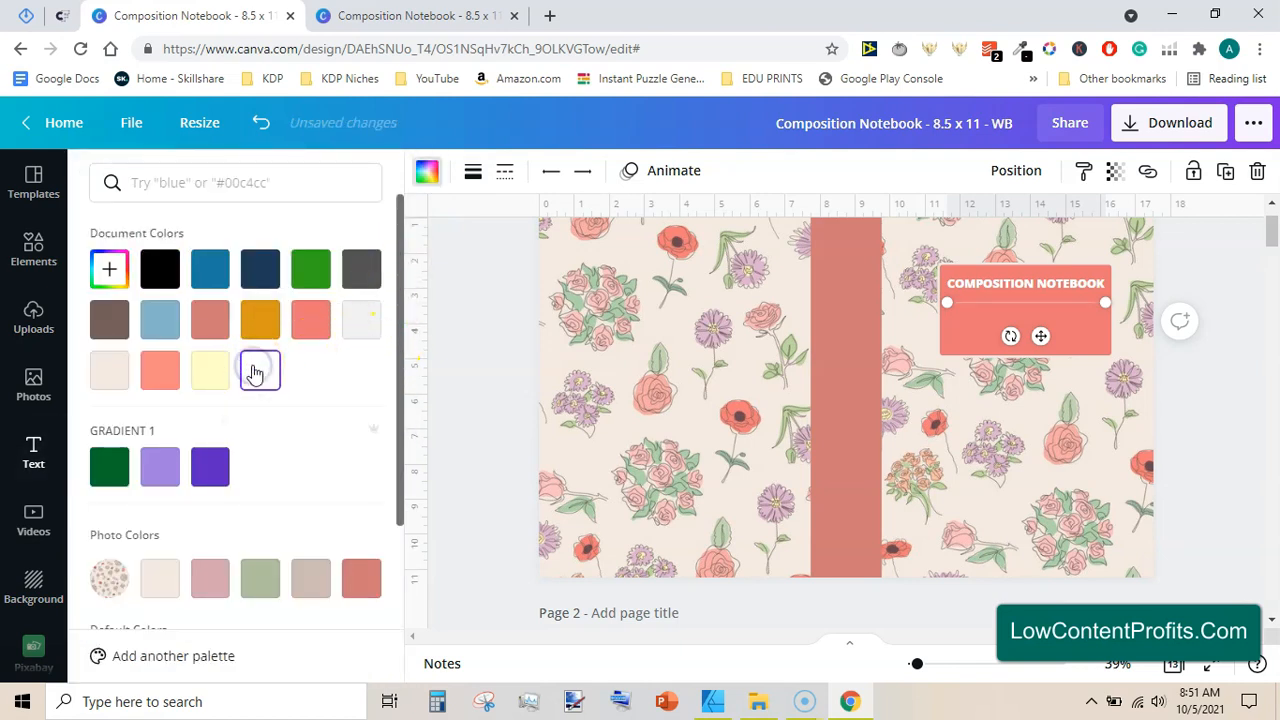
left_click(1205, 390)
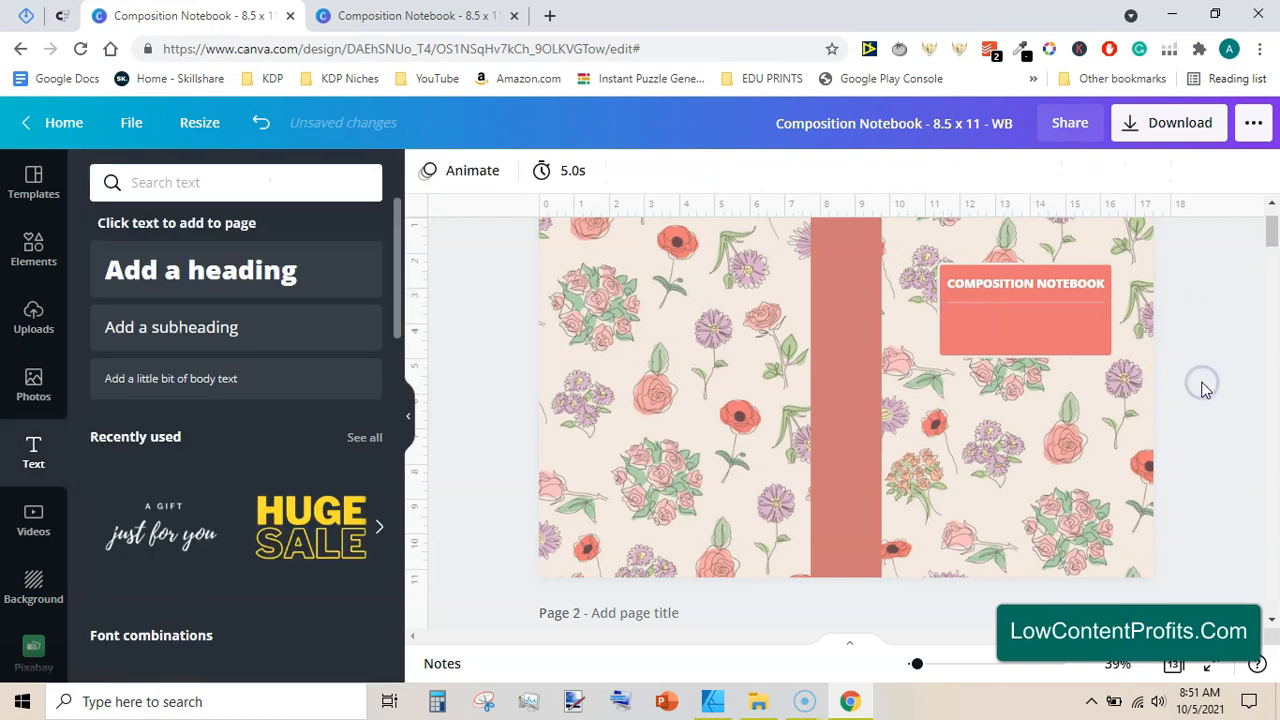
Step: Duplicate the white line twice and place the copies below it to make three writing lines on the label
left_click(1047, 305)
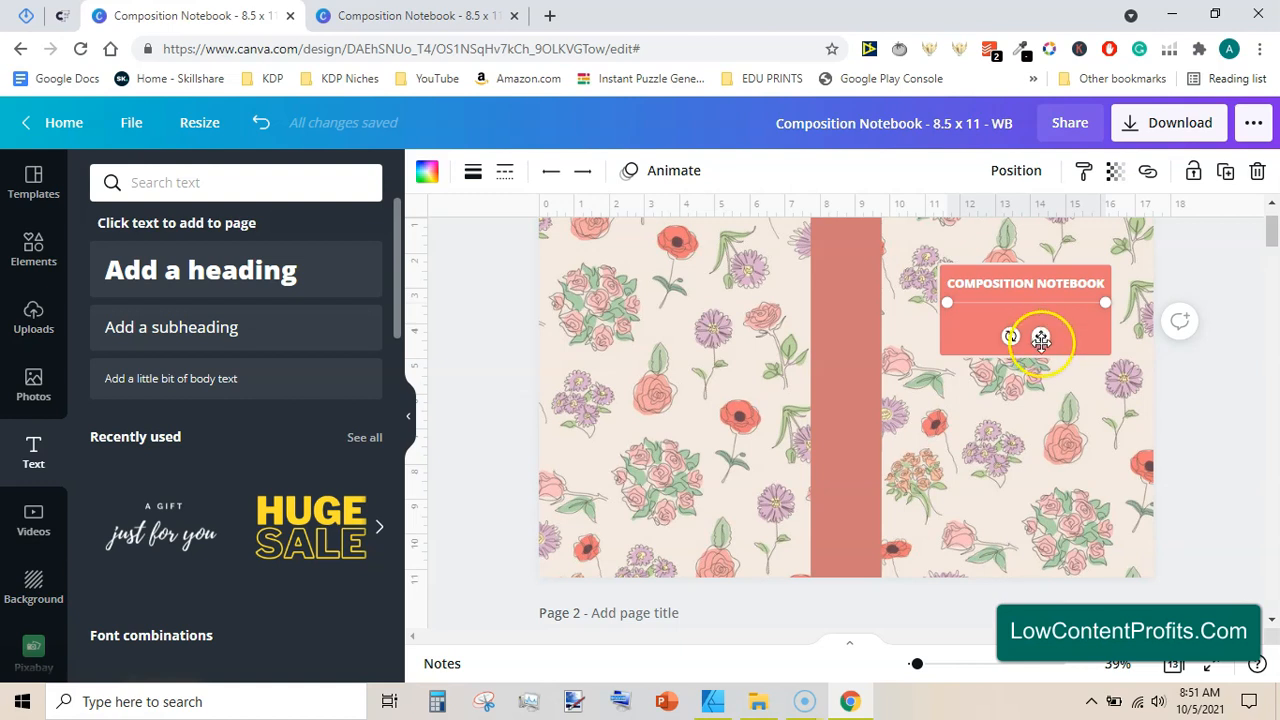
left_click_drag(1042, 346, 1042, 353)
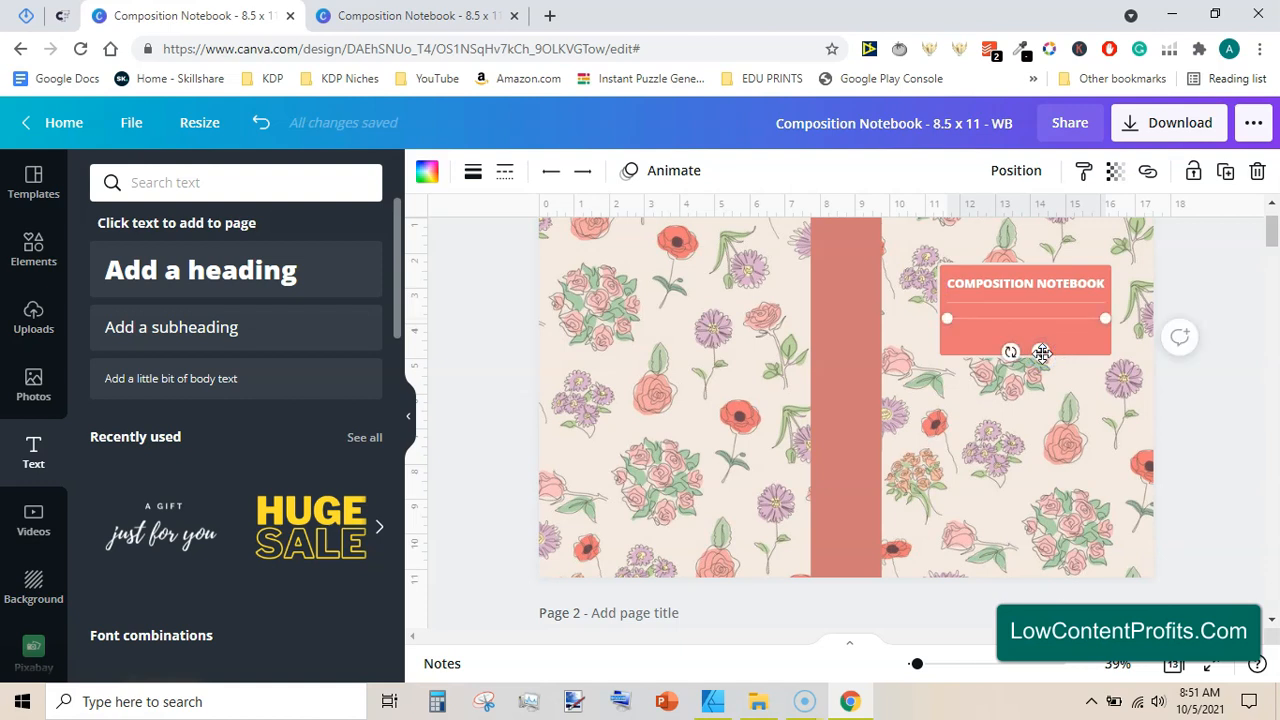
left_click_drag(1041, 357, 1040, 373)
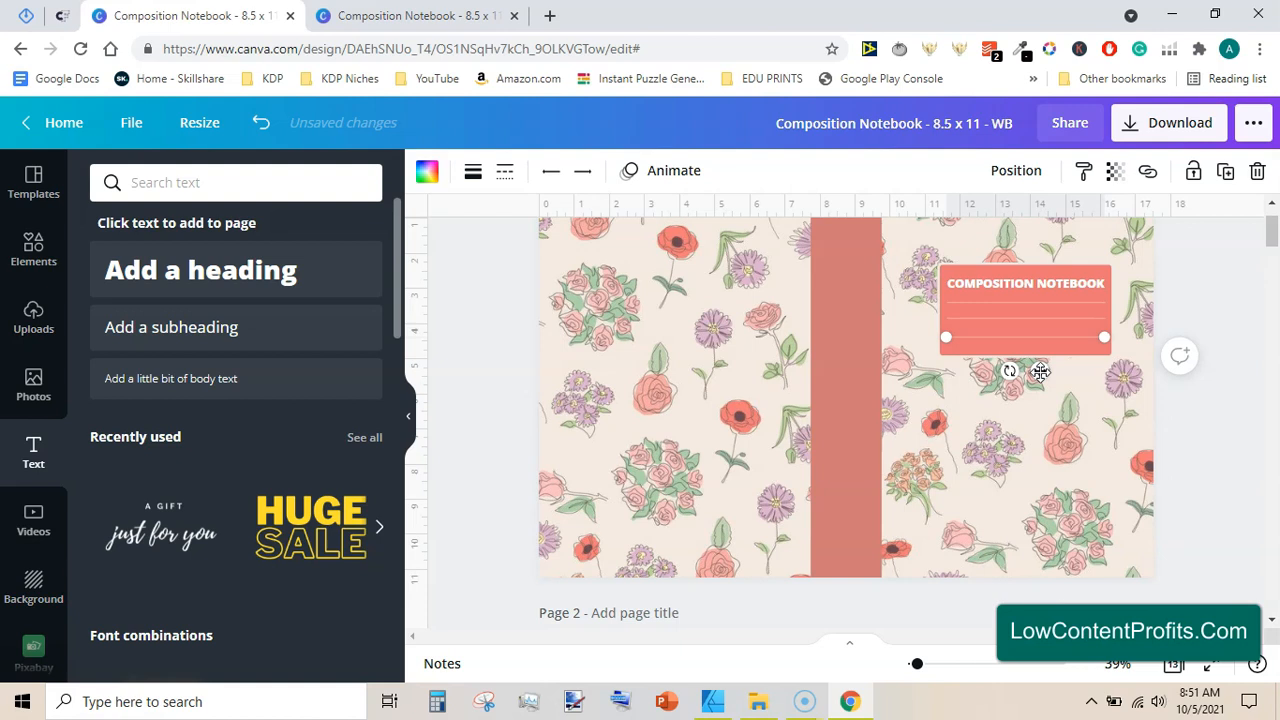
Step: Select all three writing lines, align them on their centers and space them evenly vertically
left_click(1033, 319, "shift")
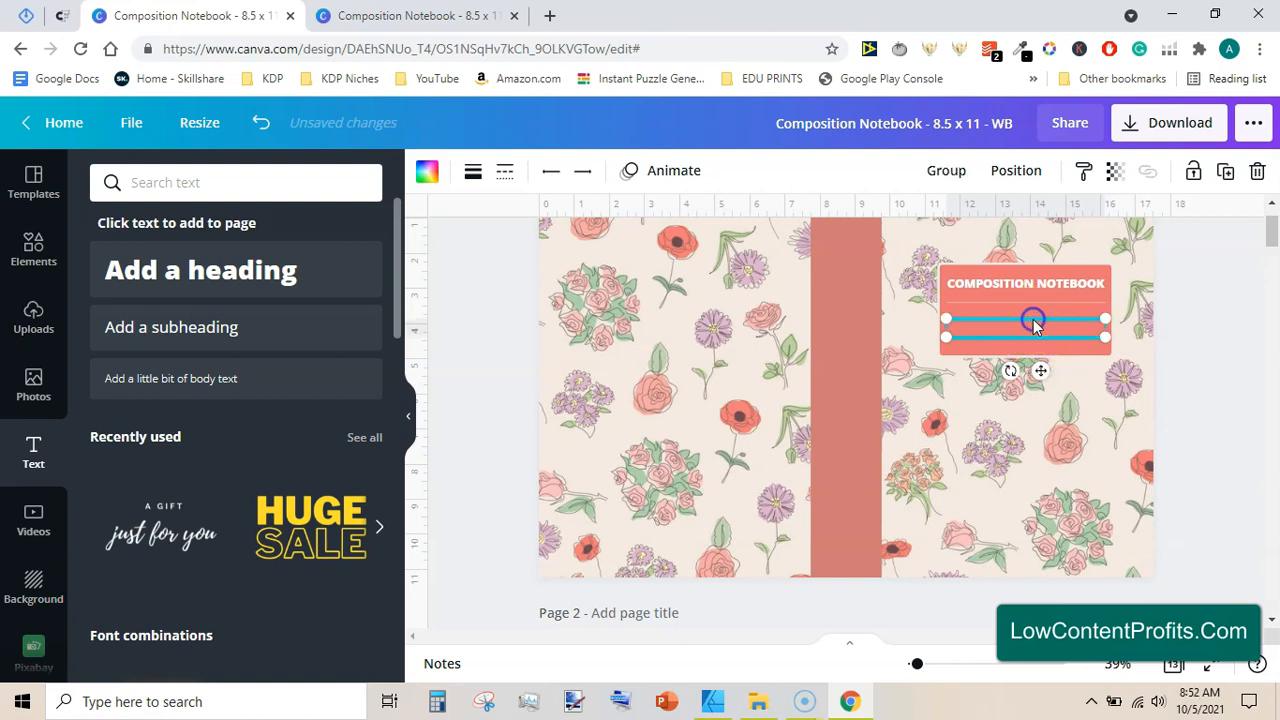
left_click(1030, 300, "shift")
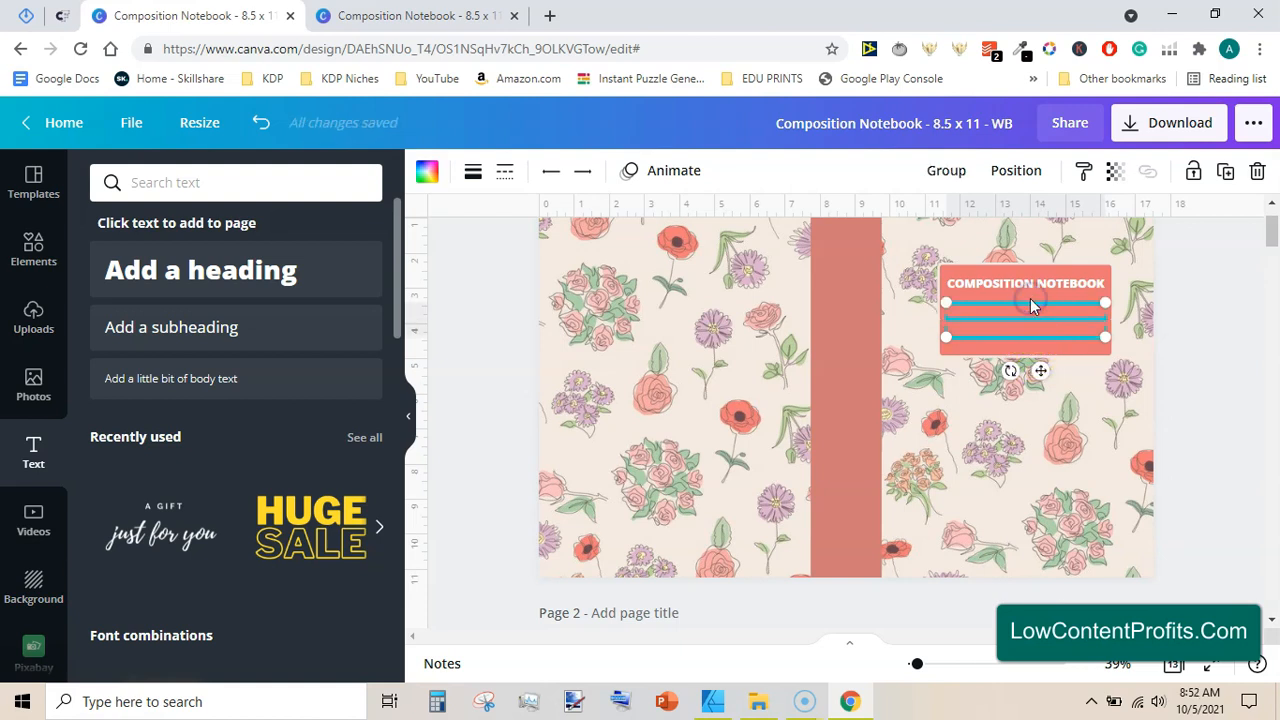
left_click(1020, 173)
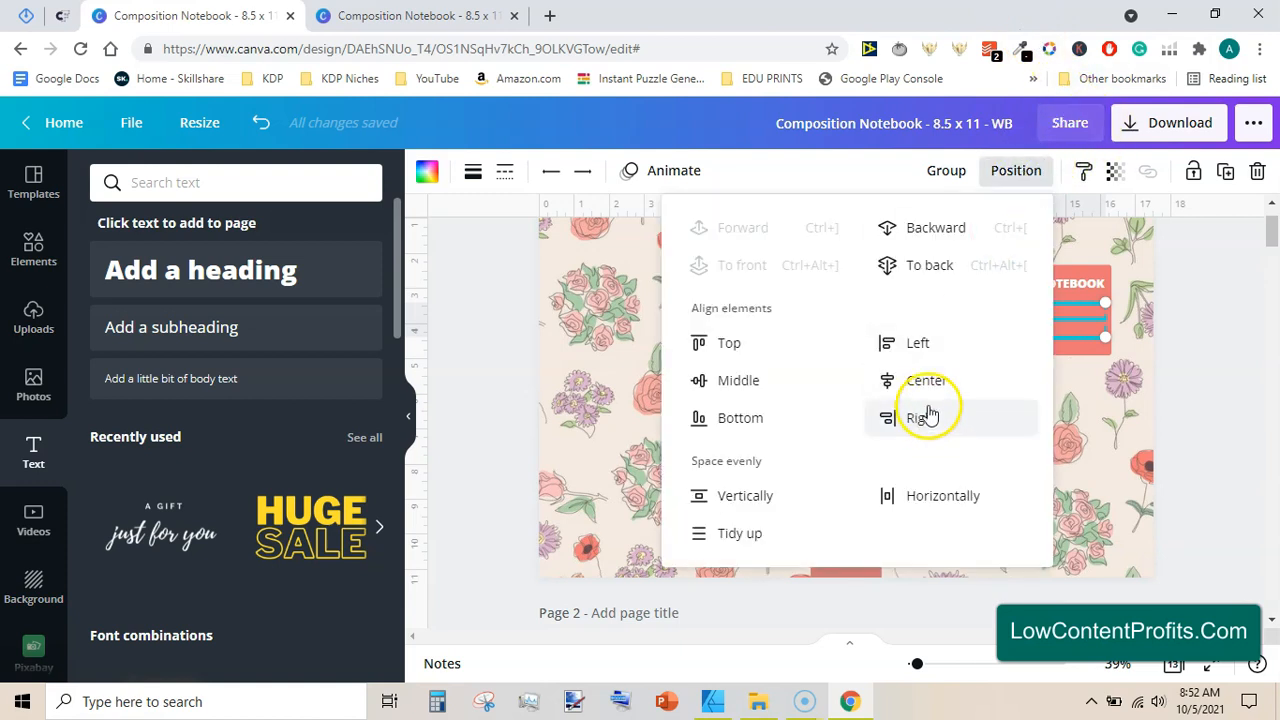
left_click(928, 388)
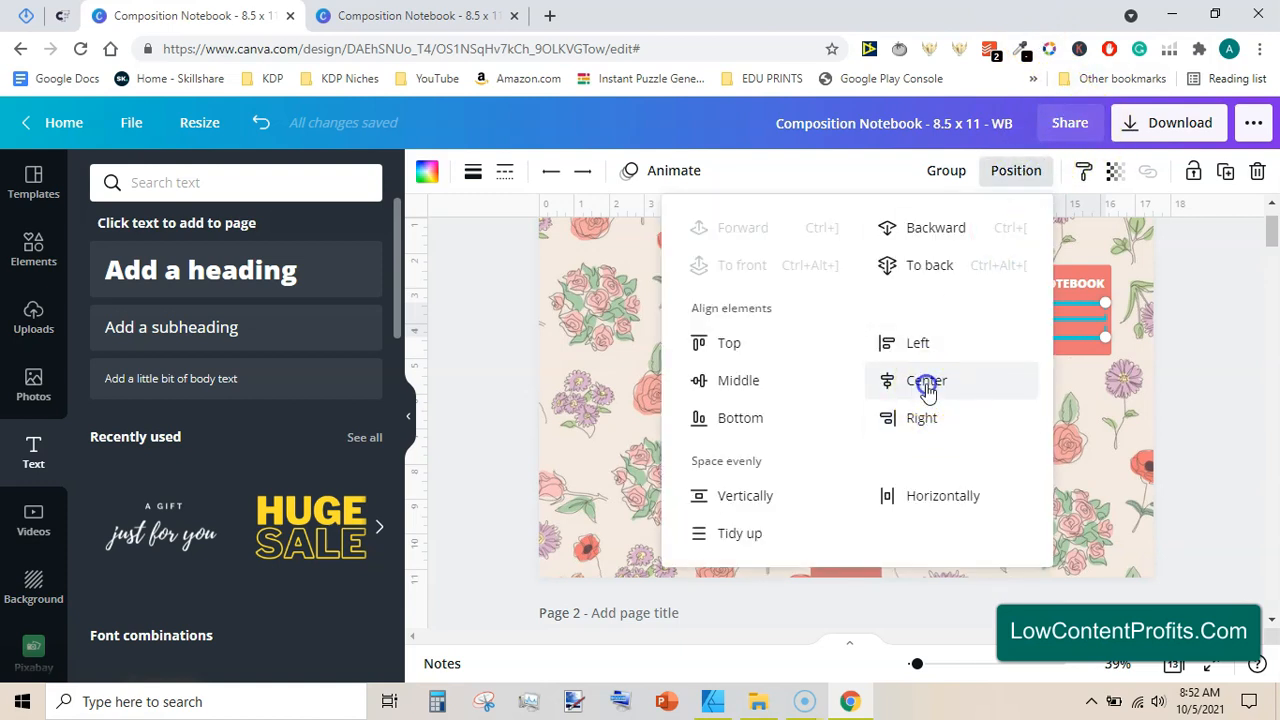
left_click(738, 490)
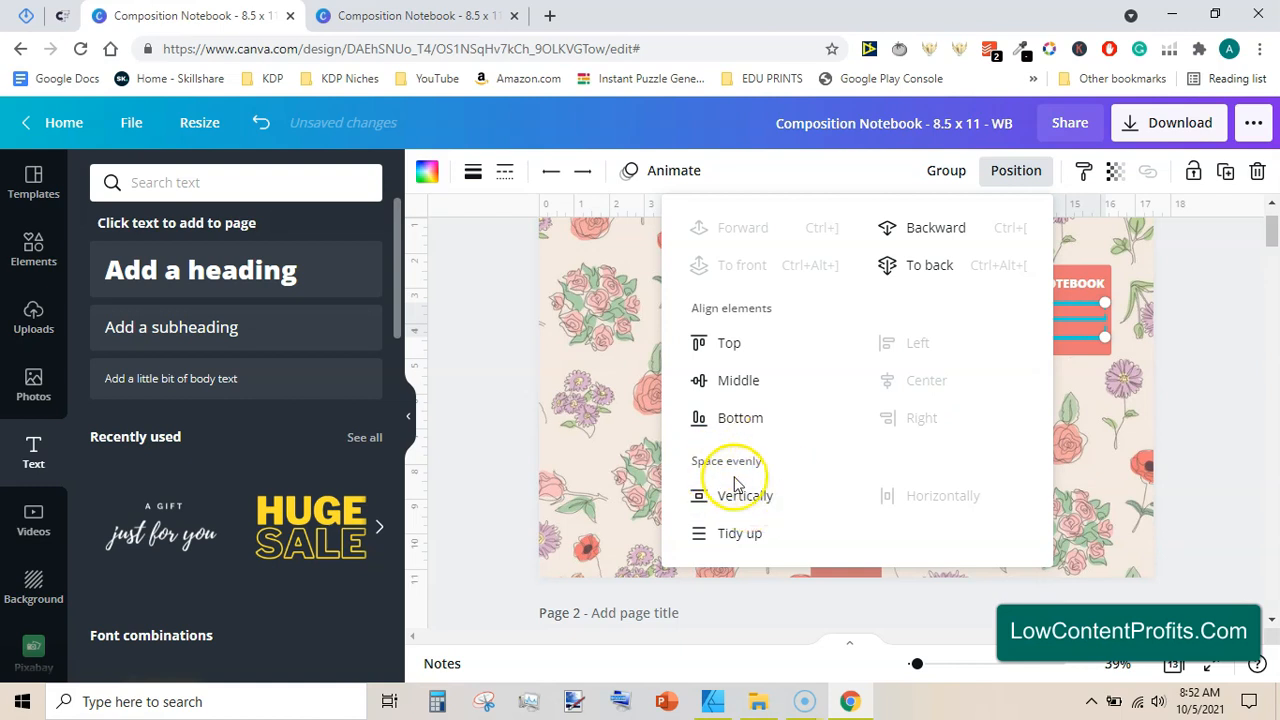
left_click(750, 495)
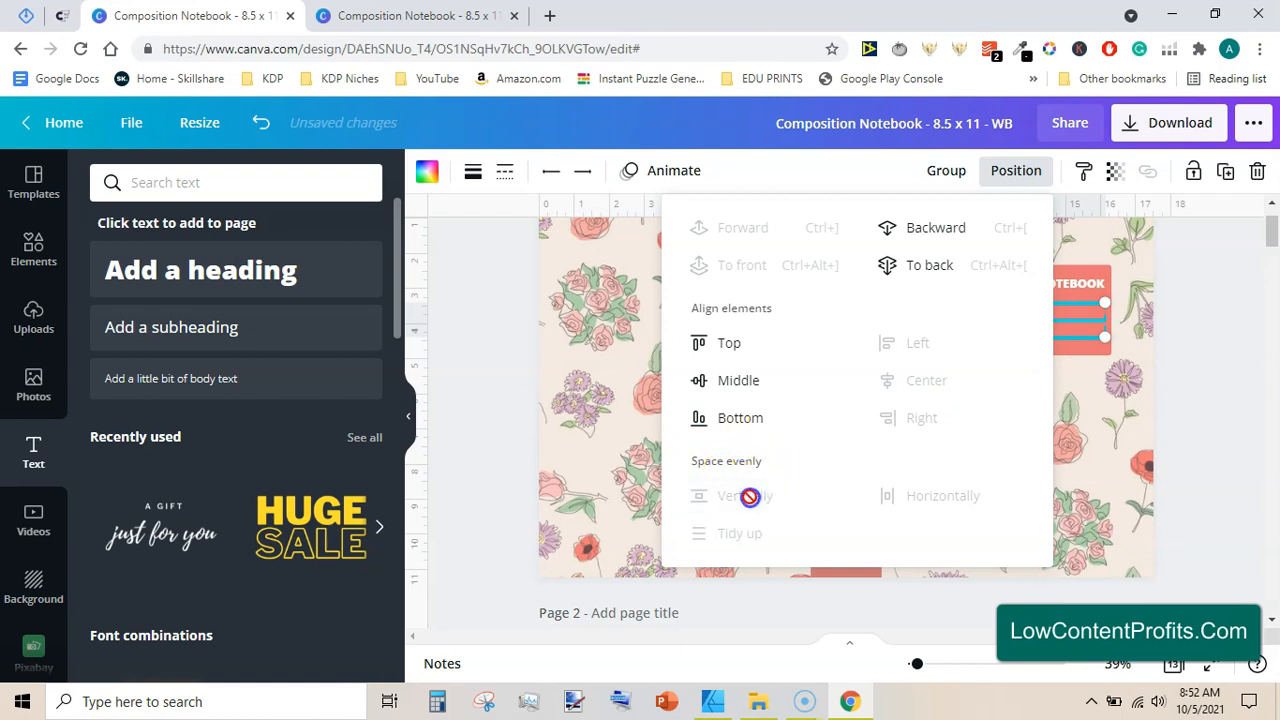
Step: Select the three writing lines, shorten them together to about 4 inches and recenter them on the title label
left_click(1228, 305)
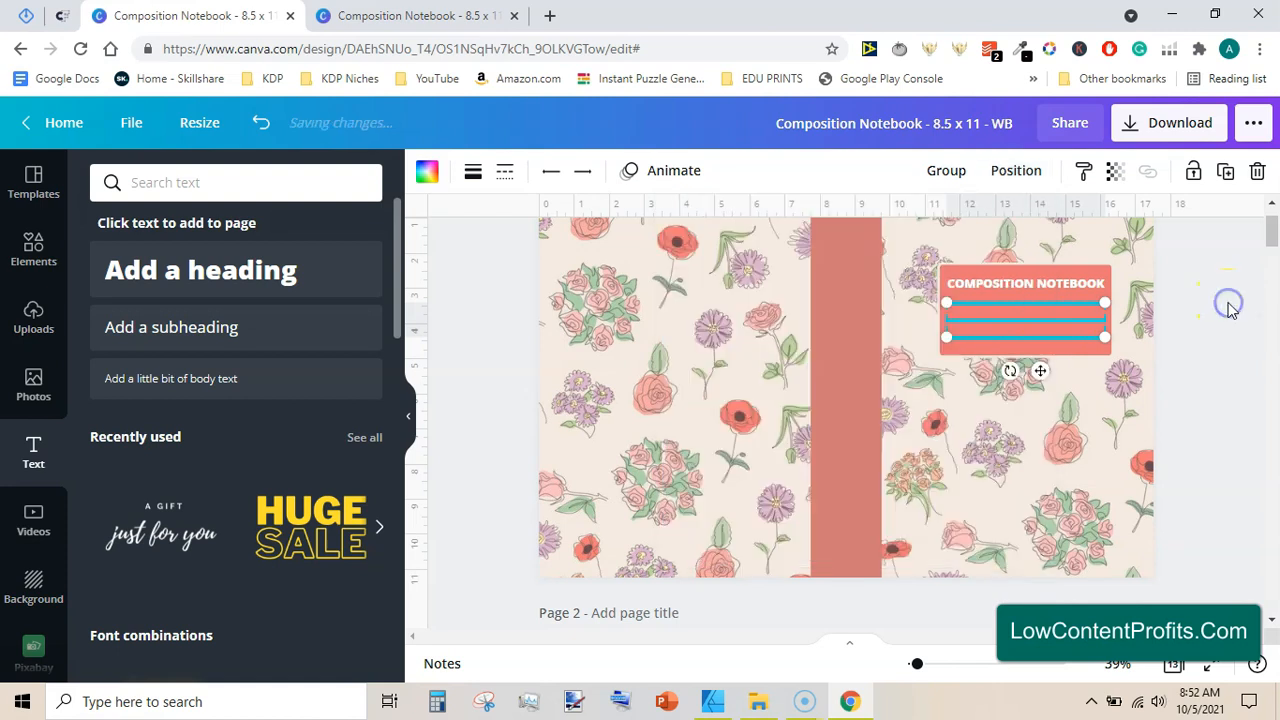
left_click(1230, 307)
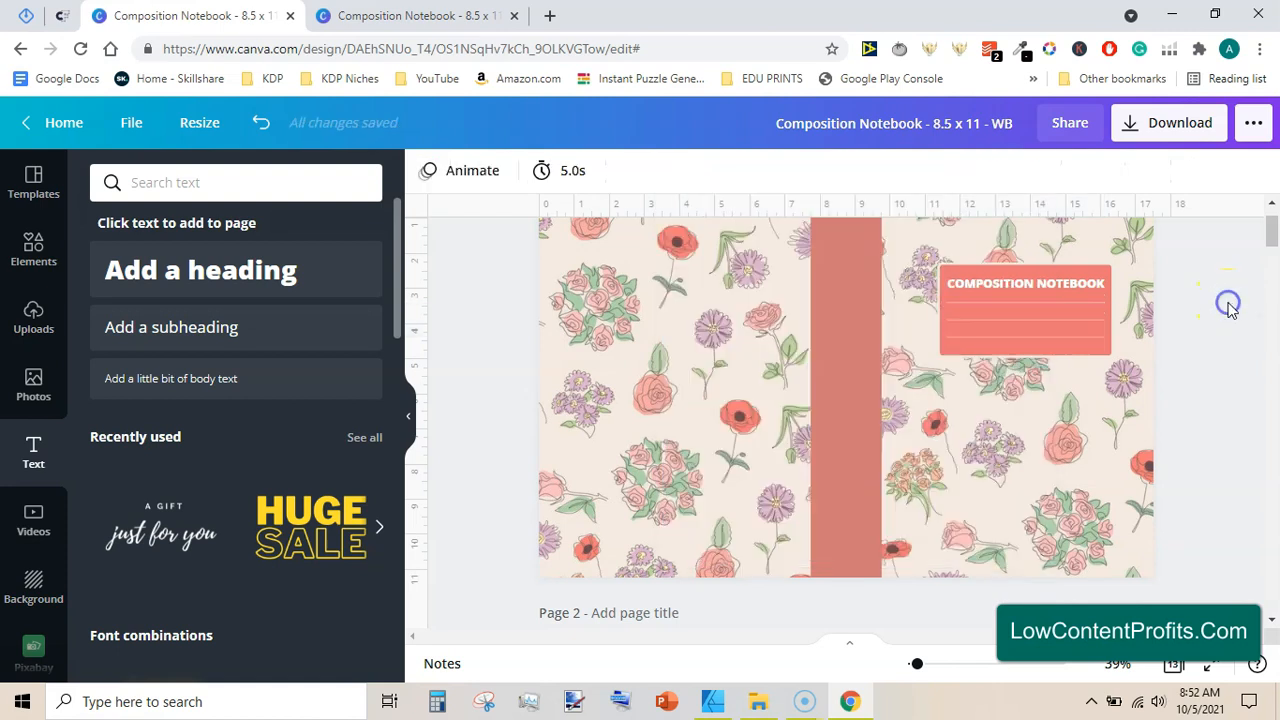
left_click(1066, 304)
left_click(1067, 318, "shift")
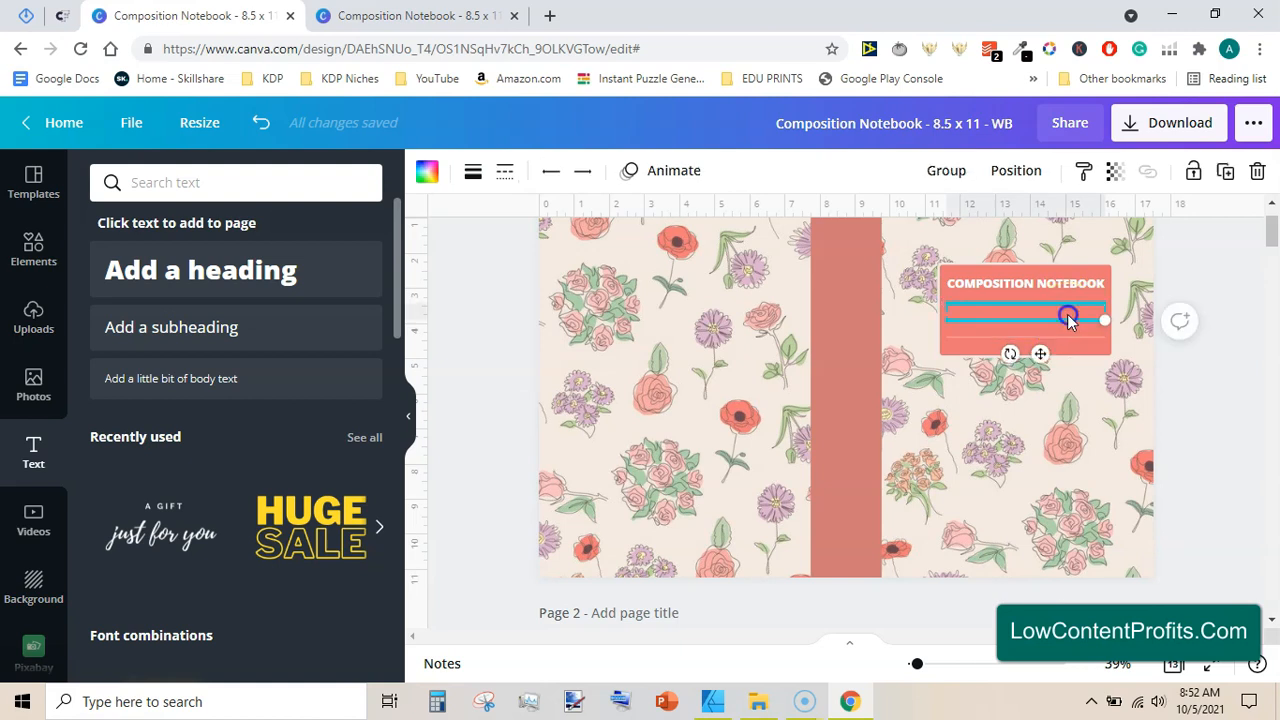
left_click(1069, 335, "shift")
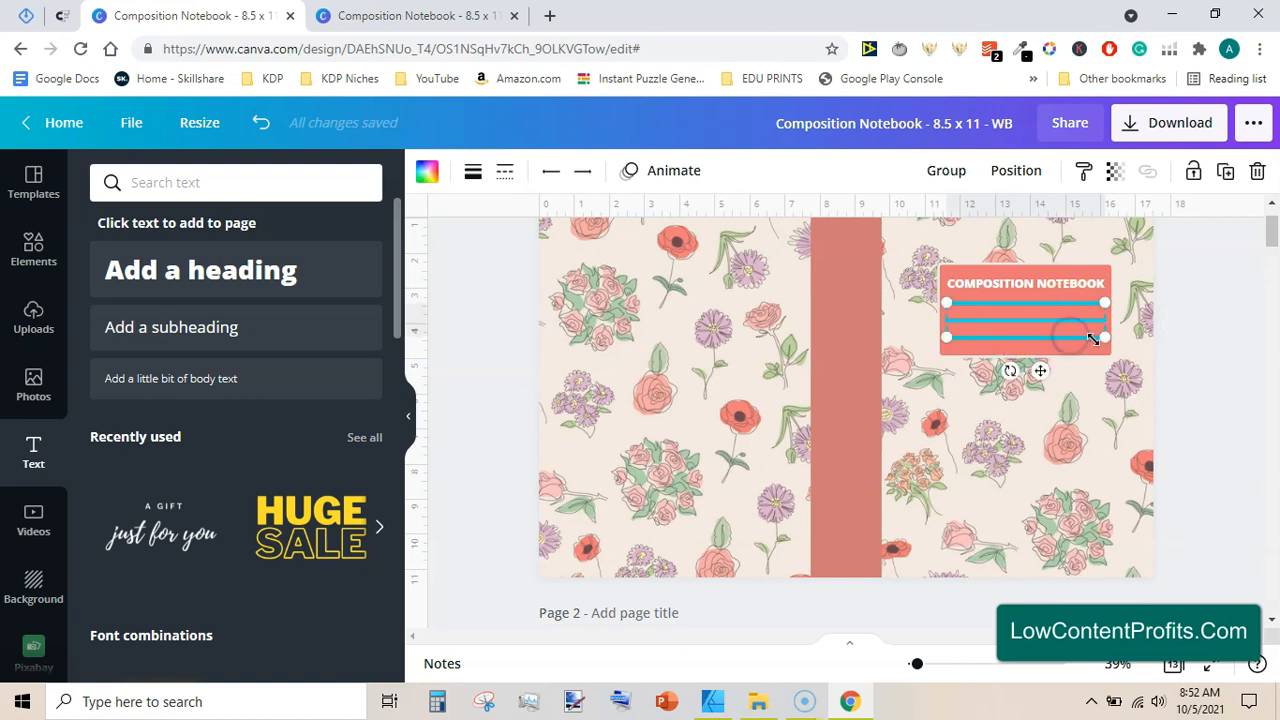
left_click_drag(1098, 337, 1089, 334)
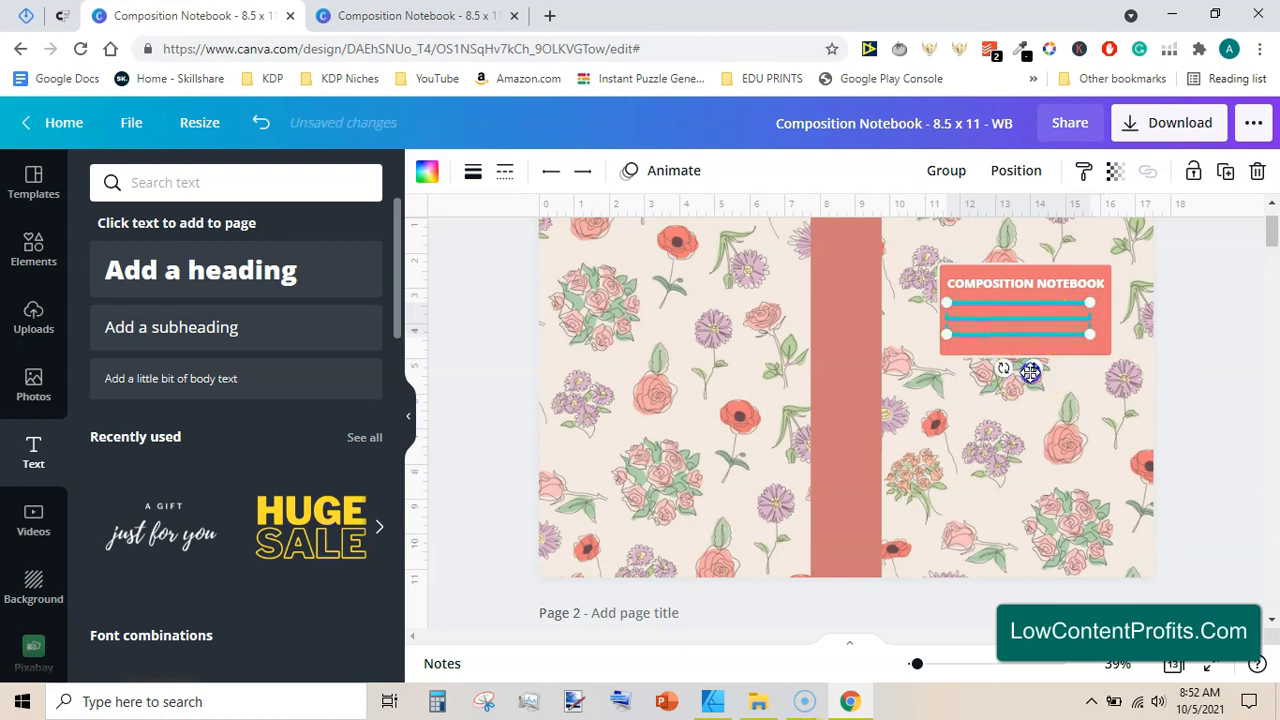
left_click_drag(1034, 371, 1039, 373)
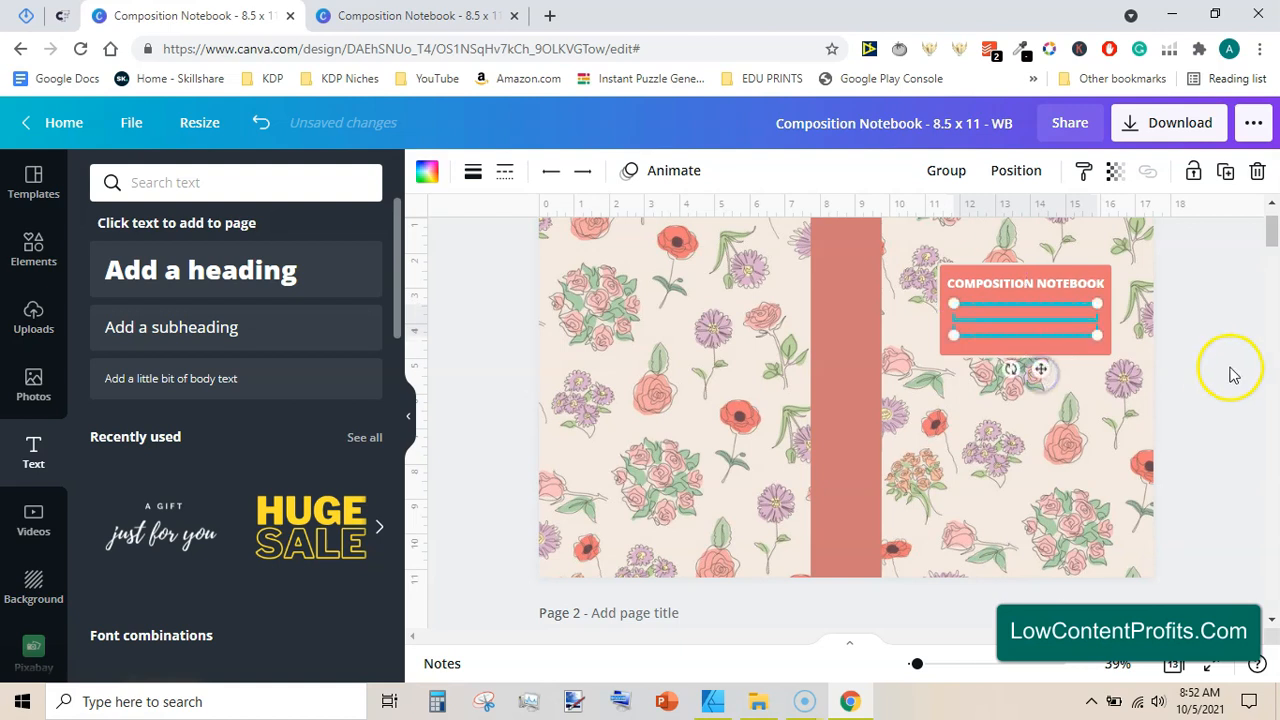
left_click(1230, 370)
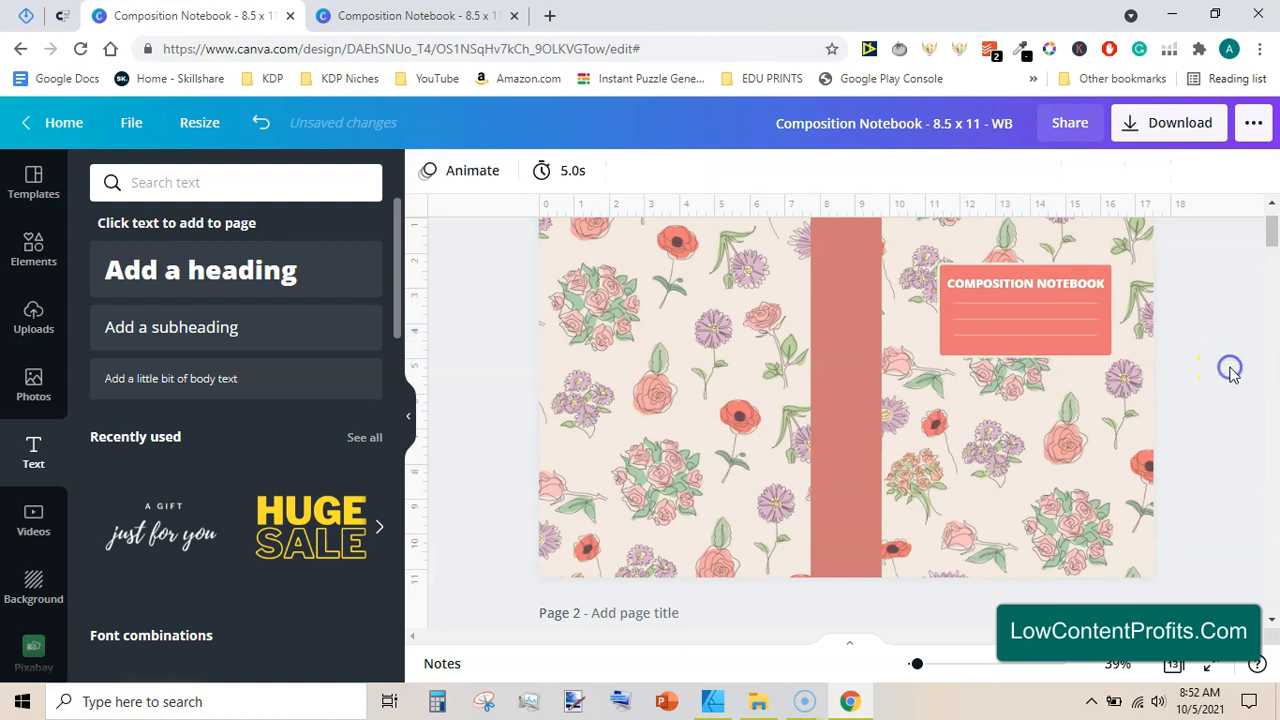
Step: Reduce the title label's height from its lower edge to about 2.3 inches, so it ends just below the last line
left_click(1060, 356)
left_click_drag(1034, 352, 1034, 346)
left_click(1188, 393)
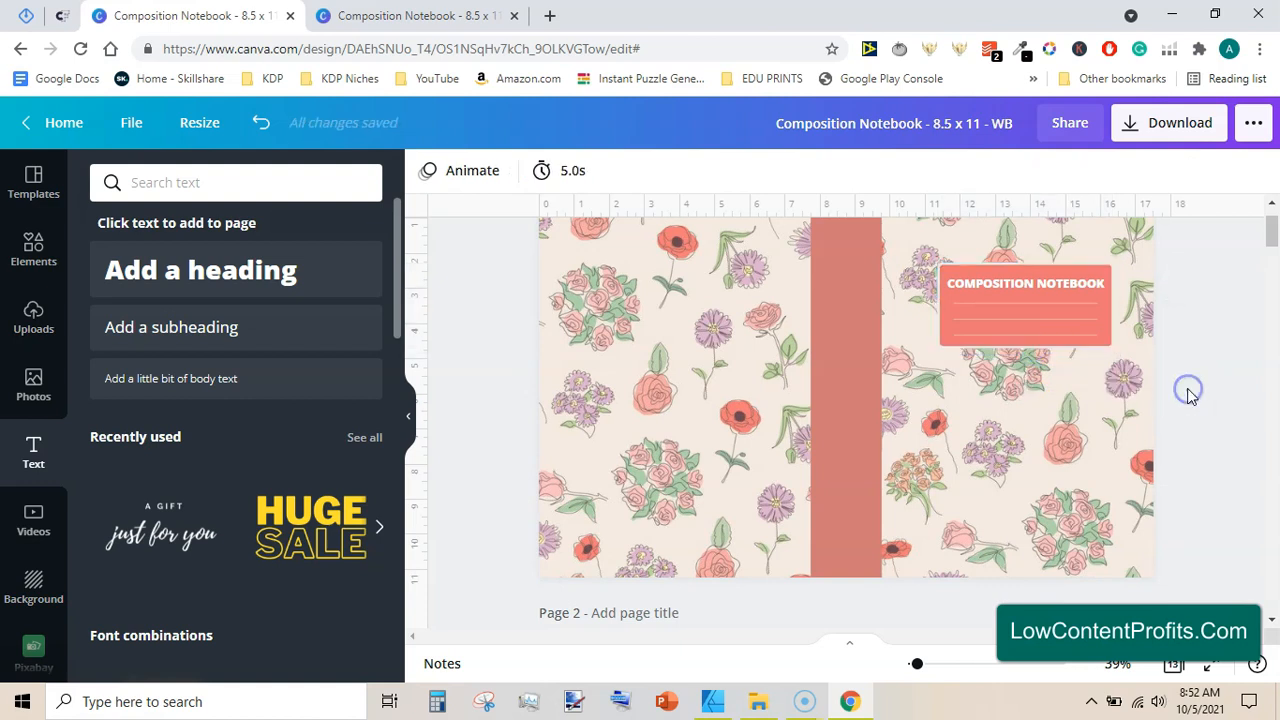
Step: View the notebook cover in full screen, then return to the editor
left_click(1274, 220)
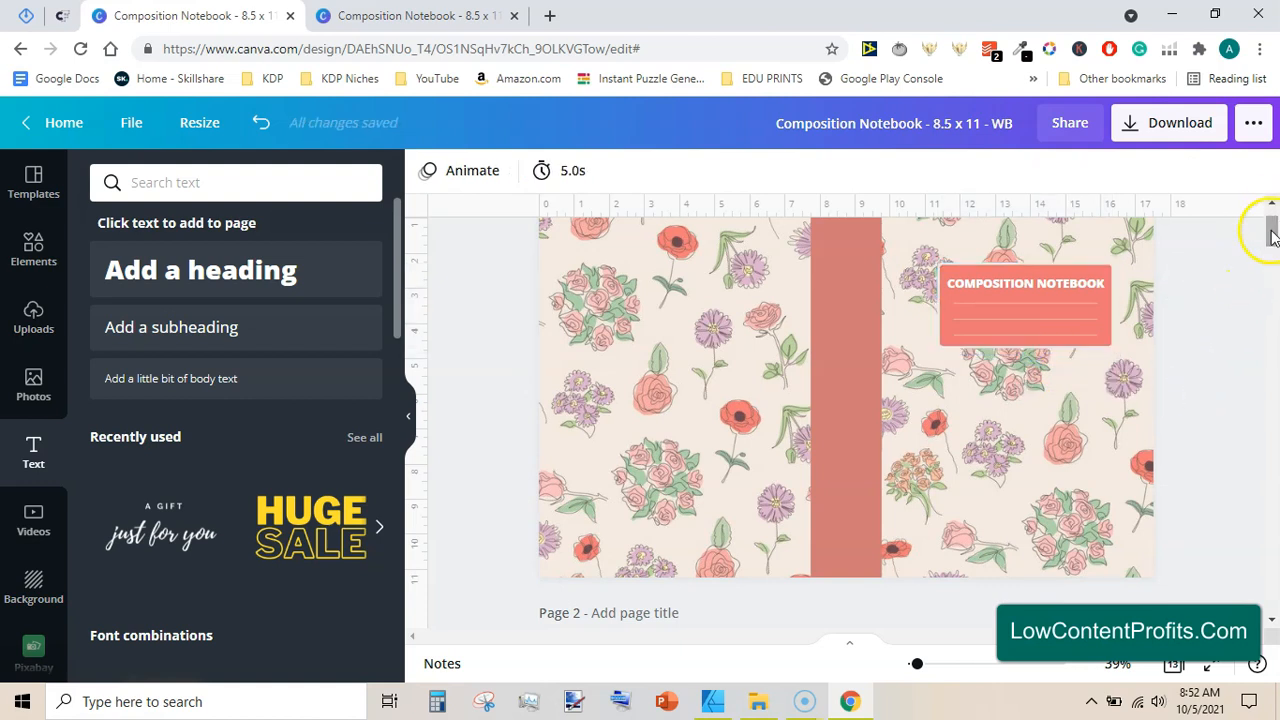
left_click_drag(1274, 220, 1270, 212)
left_click(1212, 668)
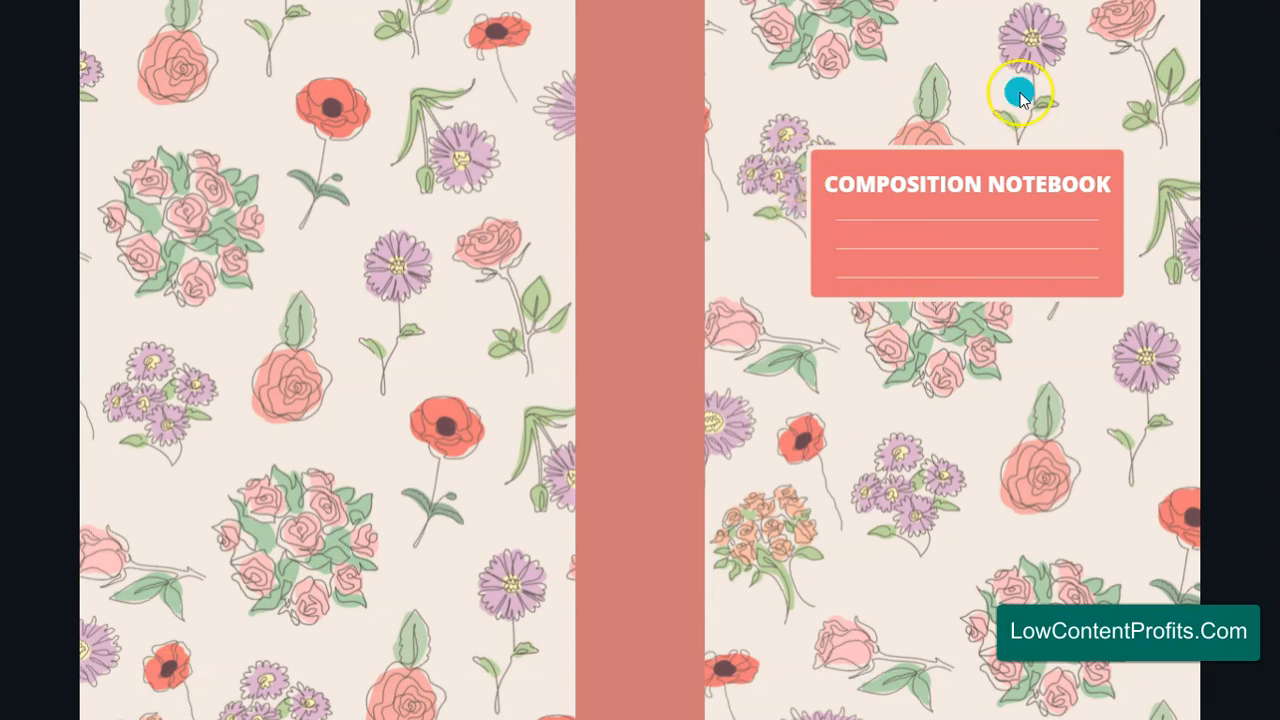
key("Escape")
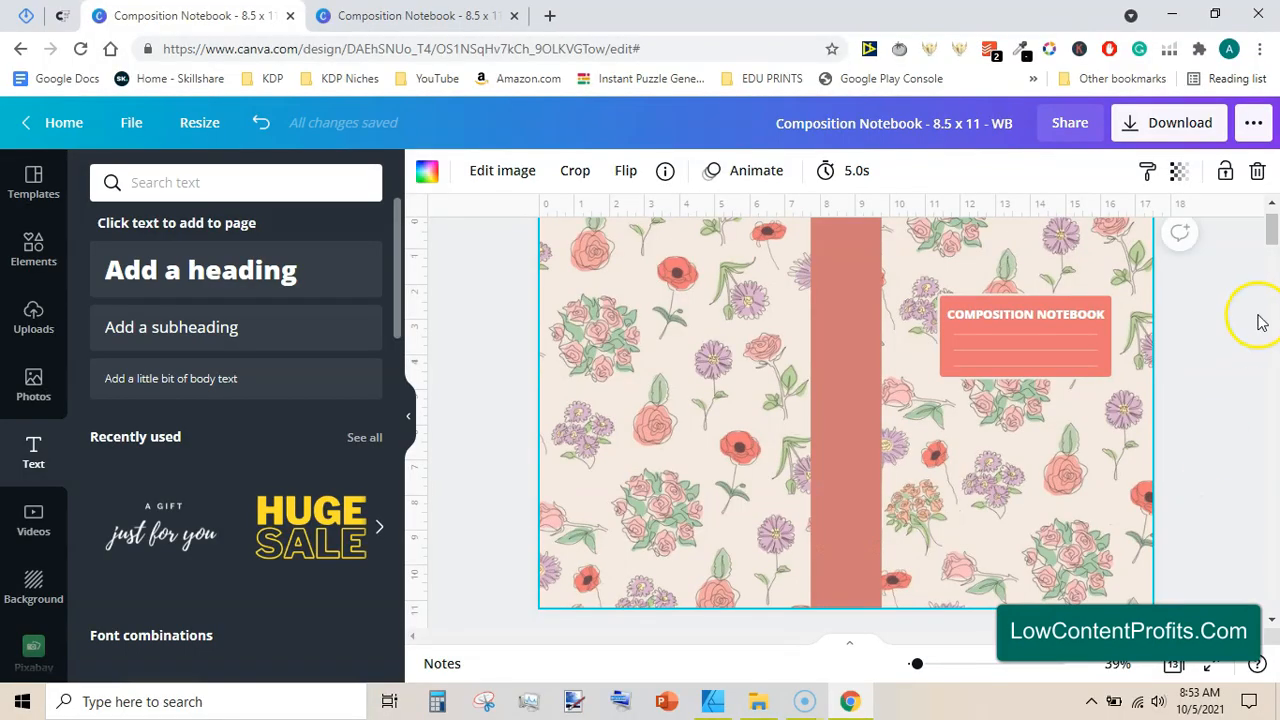
Step: Duplicate the page 1 cover and return to the first page
scroll(1272, 218, "up", 1)
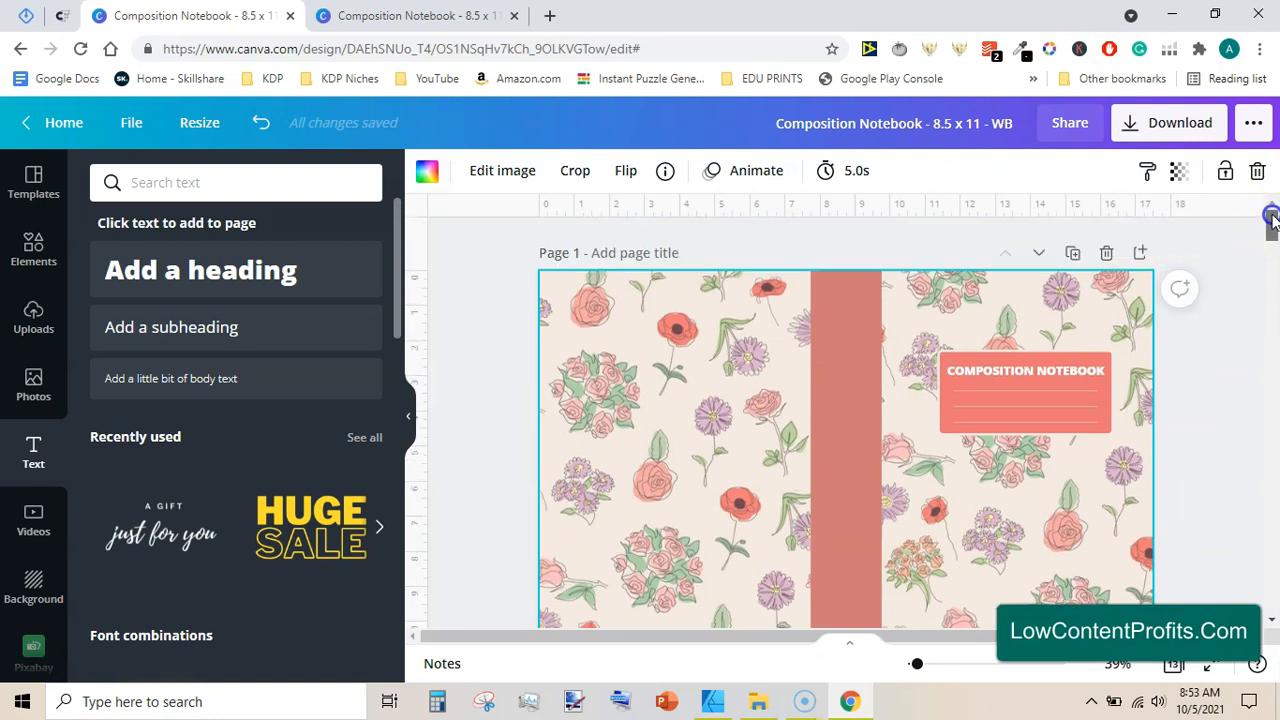
left_click(1271, 217)
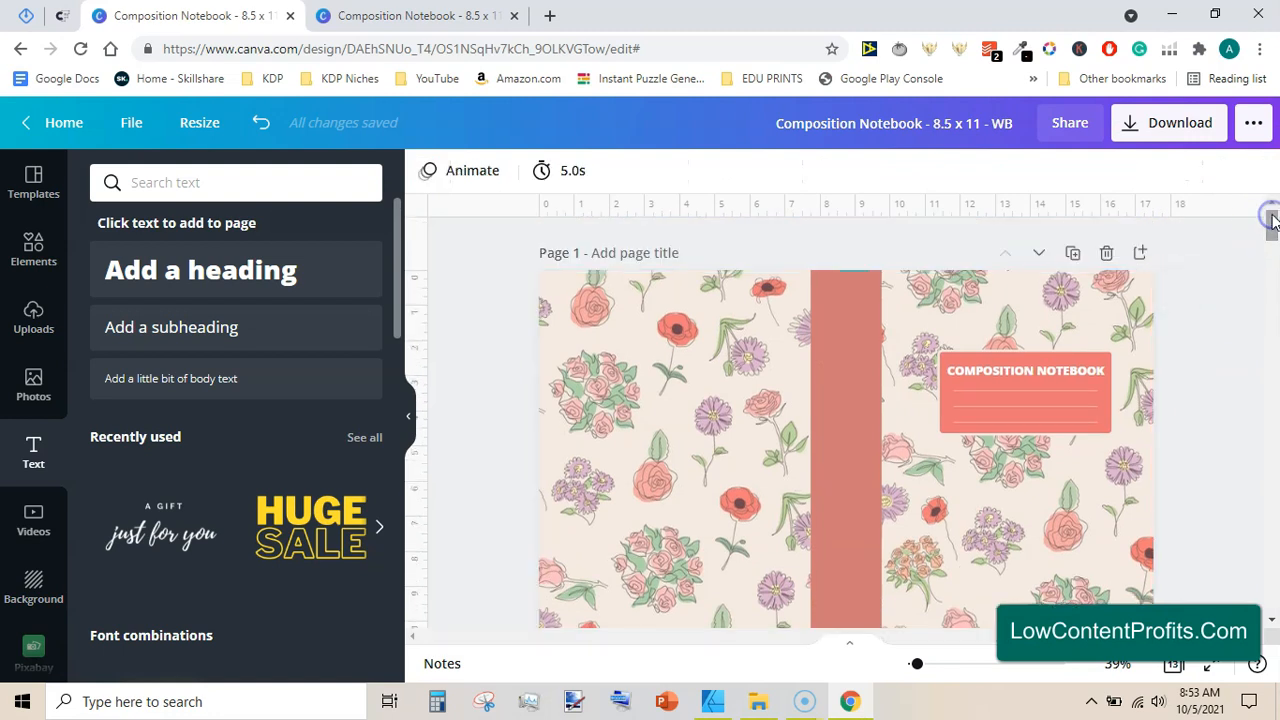
left_click(1073, 255)
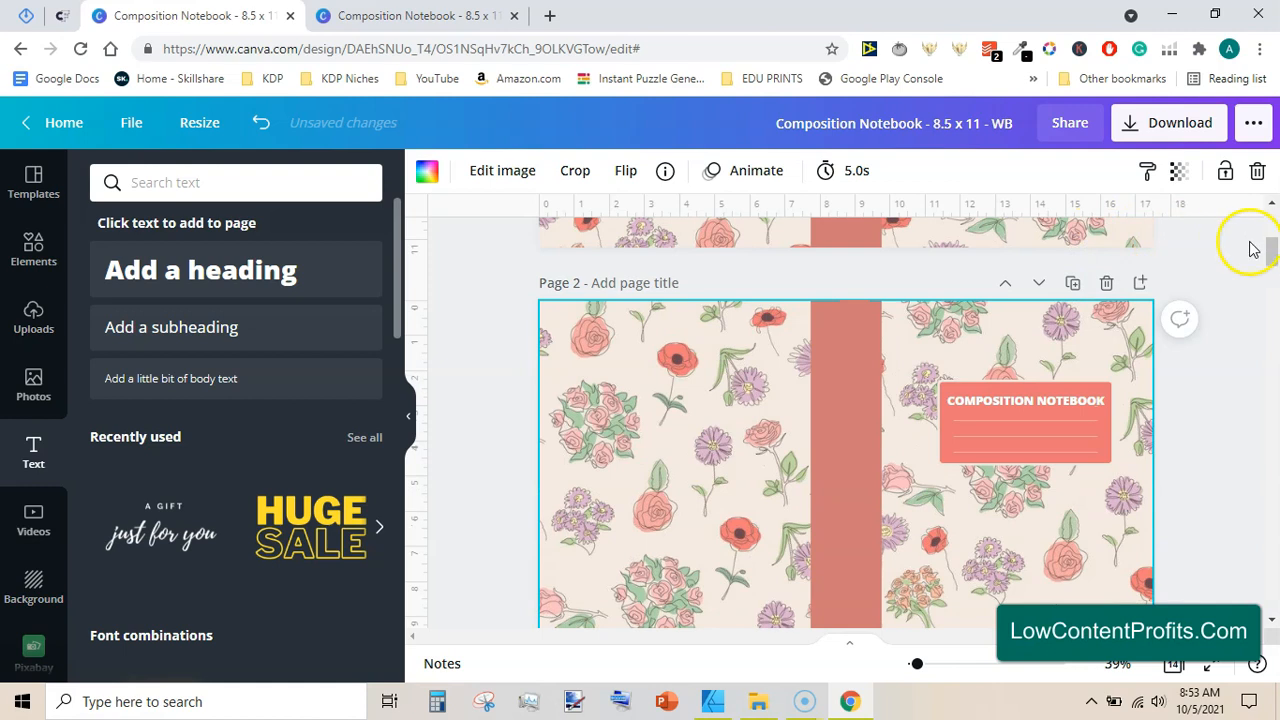
left_click_drag(1271, 251, 1271, 222)
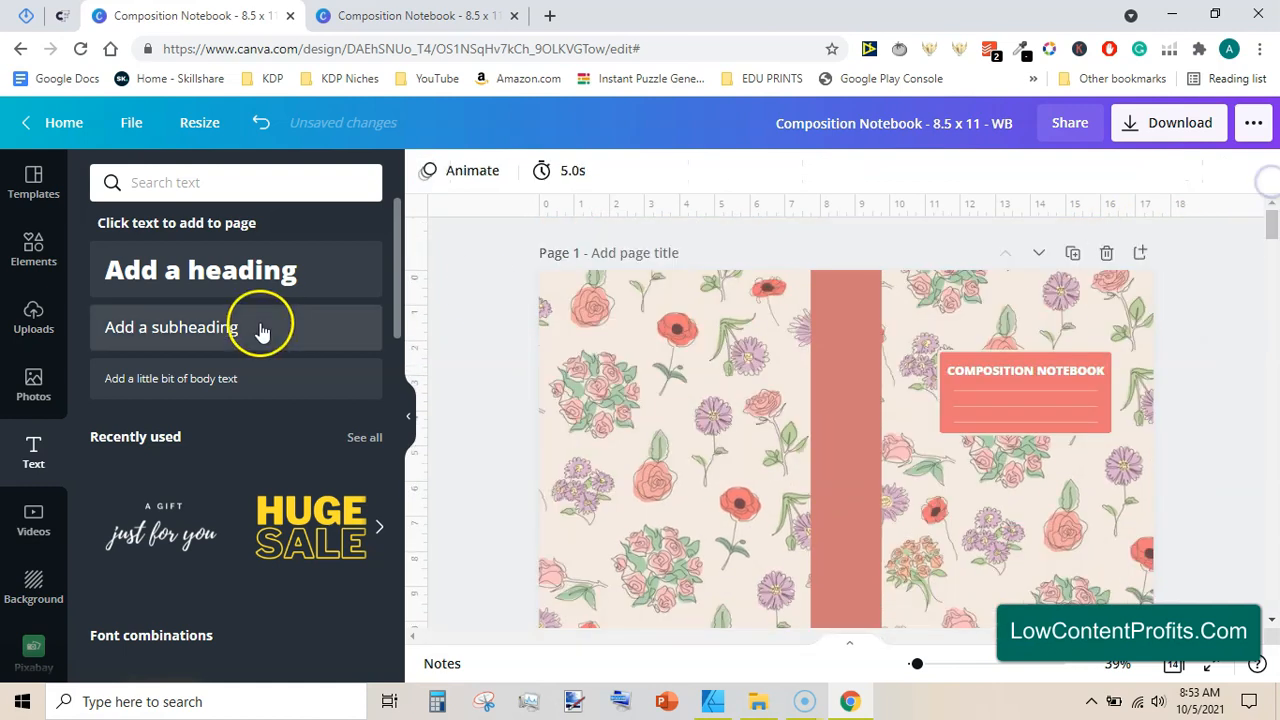
Step: Add the uploaded yellow, blue and orange floral pattern to page 1 and delete the old pink floral background
left_click(33, 316)
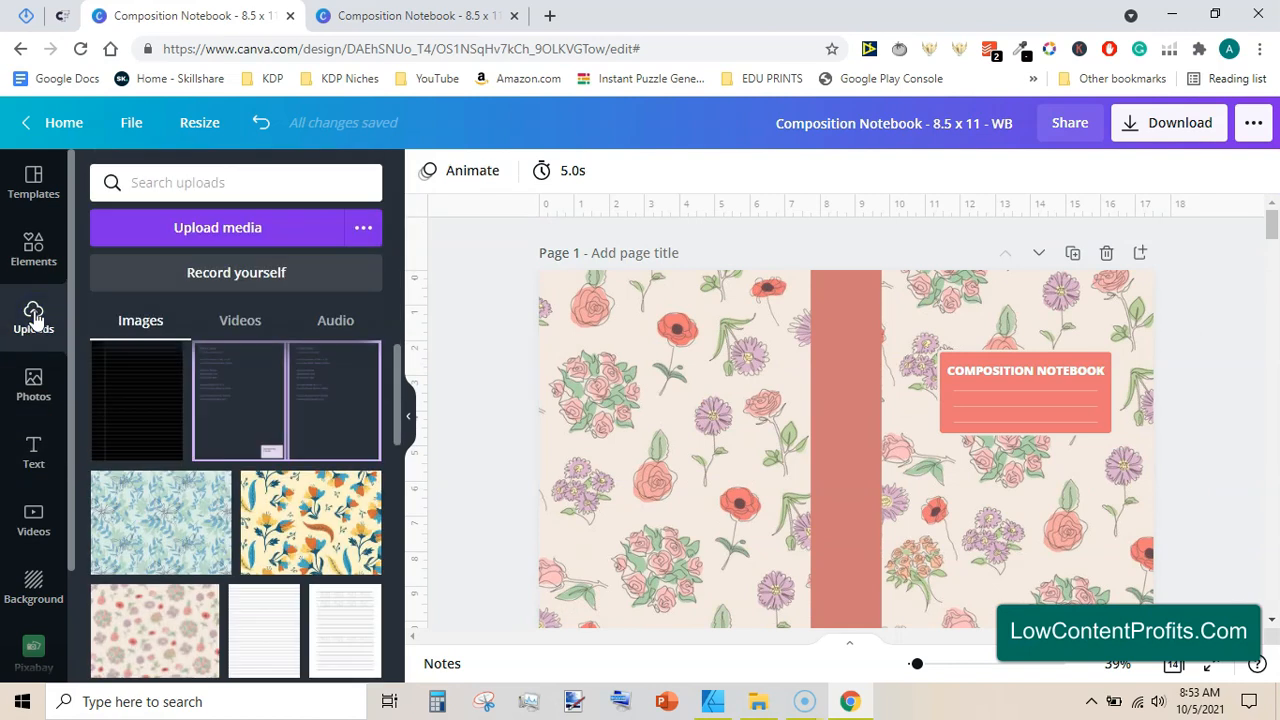
left_click_drag(397, 357, 398, 375)
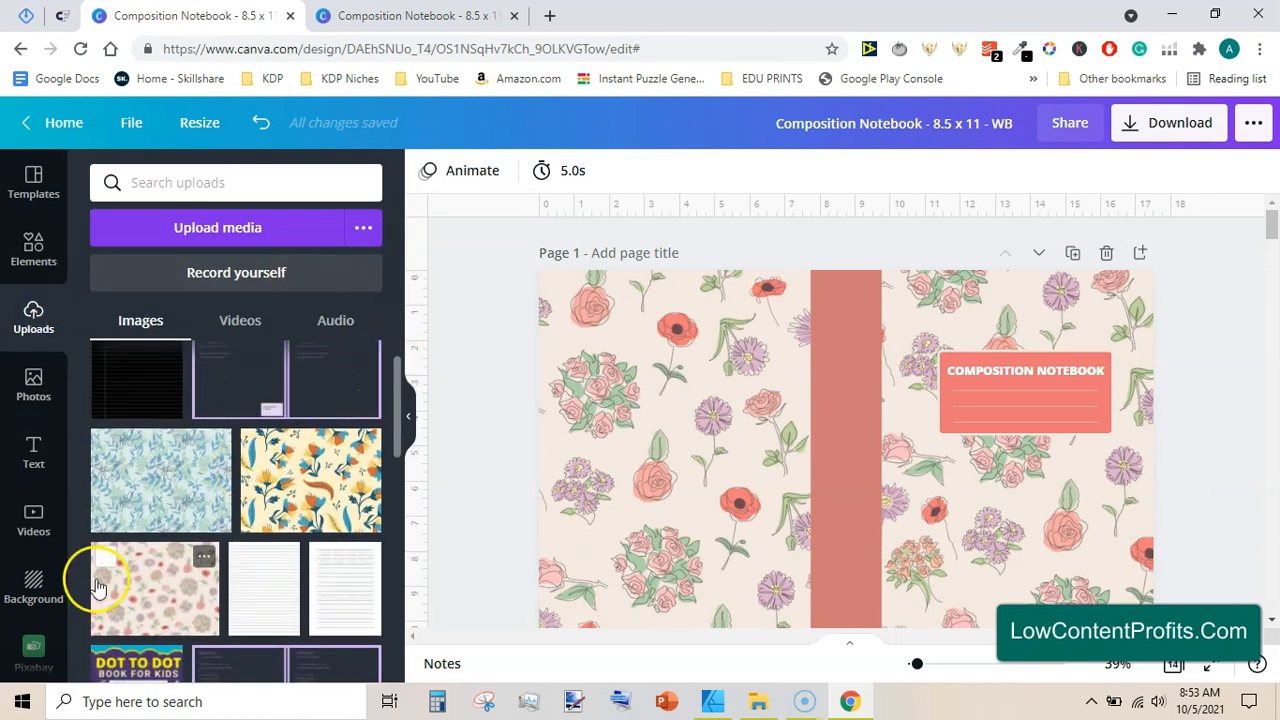
scroll(69, 352, "down", 3)
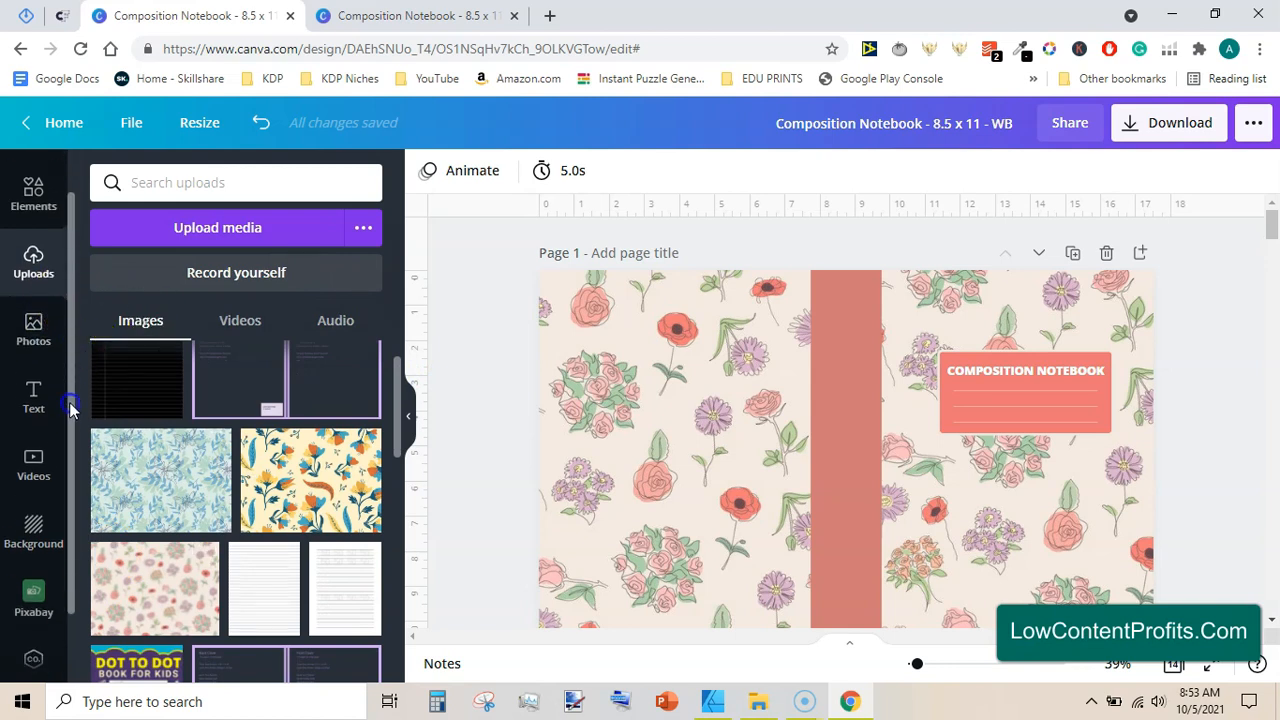
left_click(283, 465)
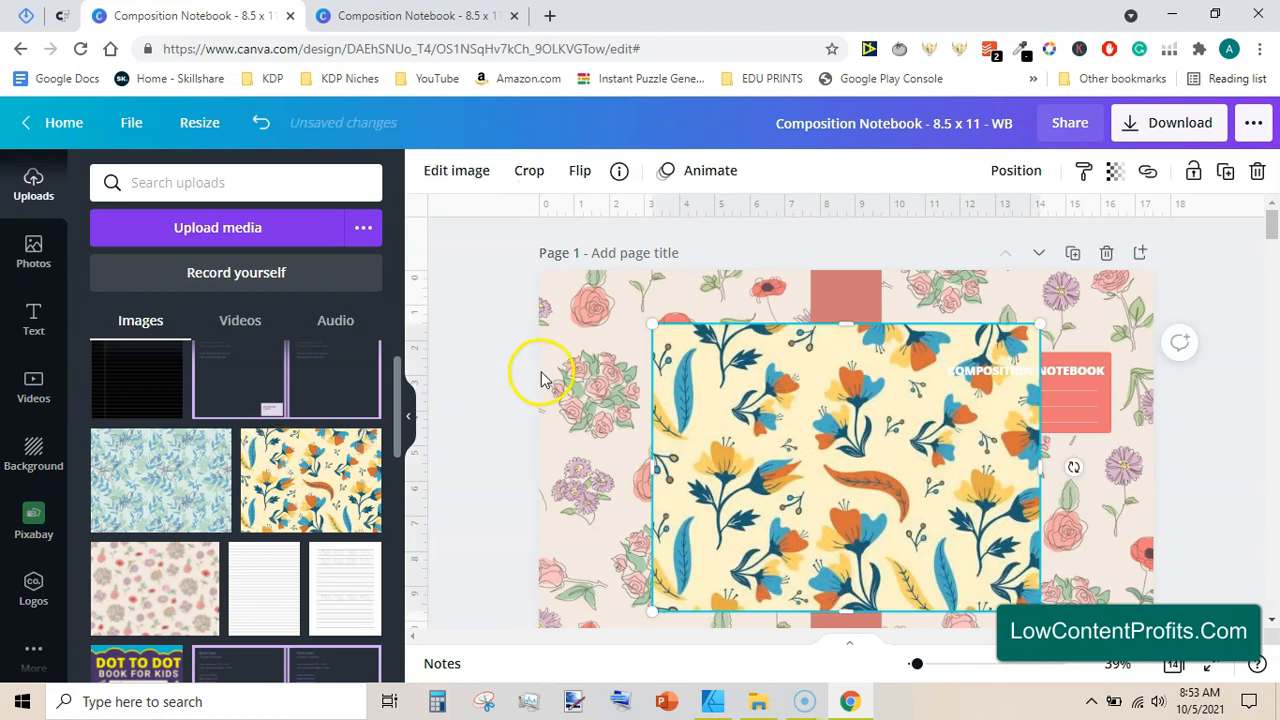
left_click(585, 333)
key("Delete")
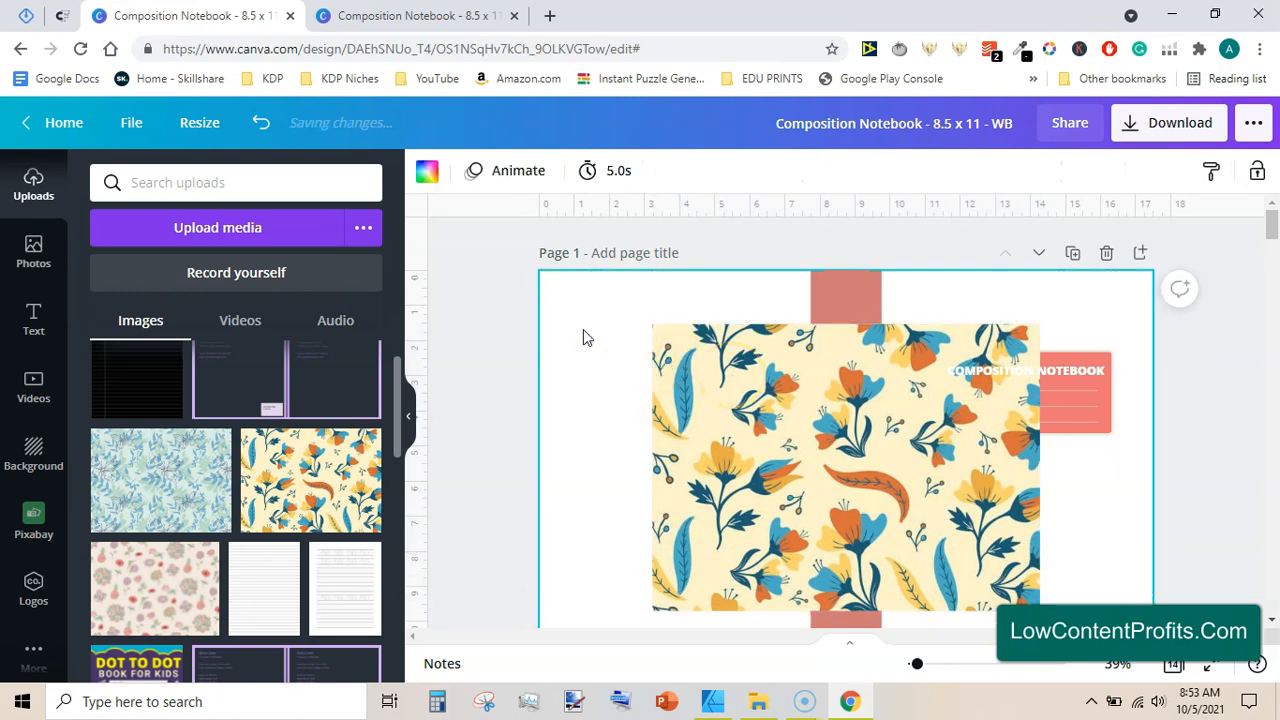
Step: Place the new floral pattern at page 1's upper-left corner and enlarge it to cover the whole page
left_click(755, 345)
left_click_drag(619, 317, 650, 290)
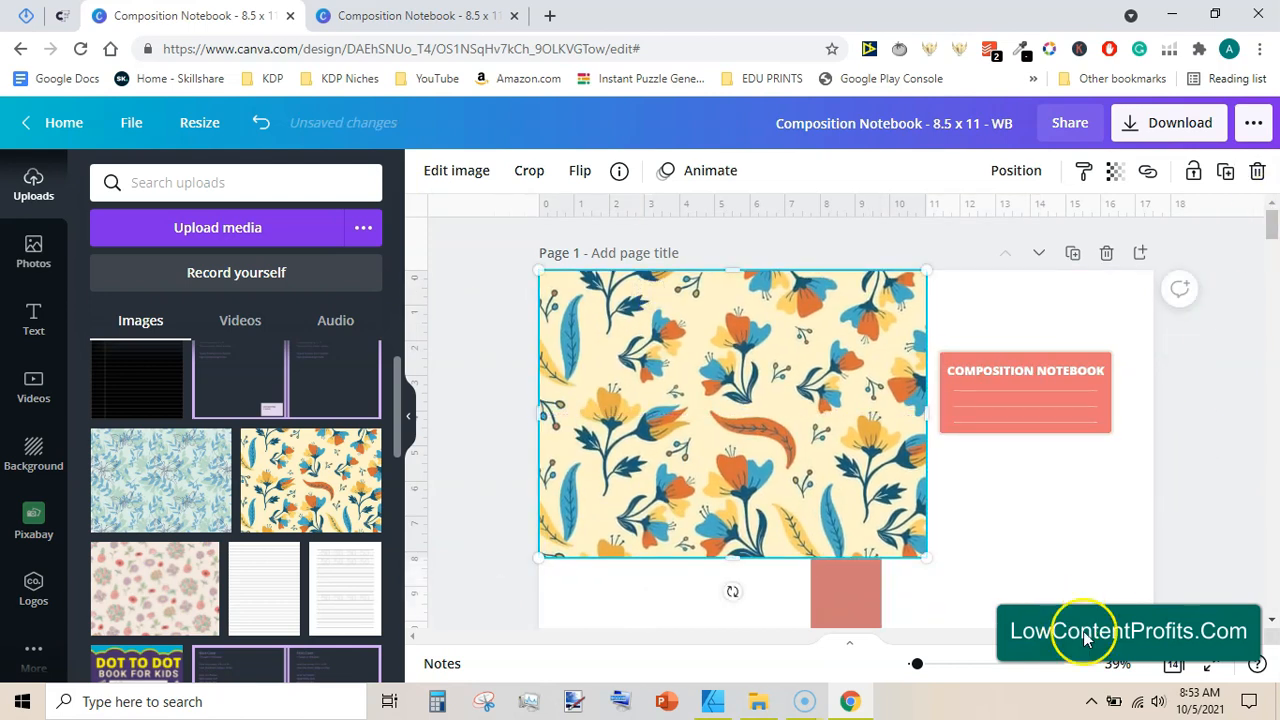
left_click_drag(914, 663, 907, 667)
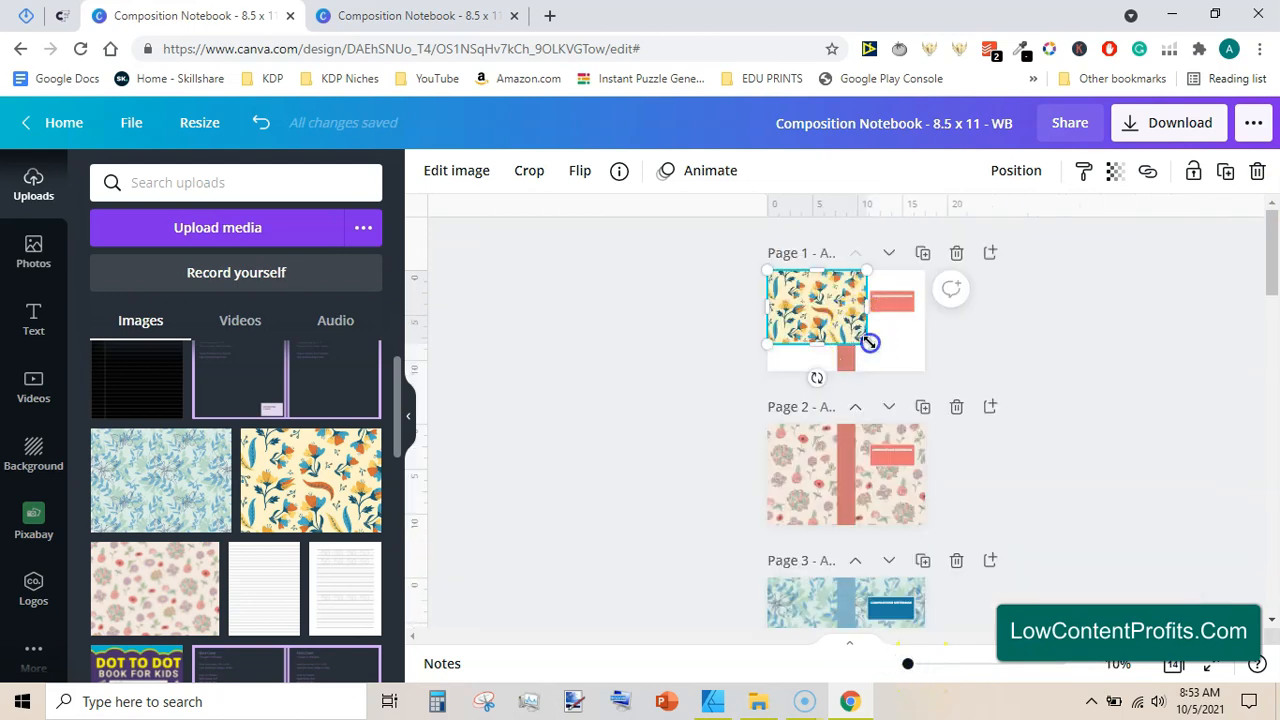
left_click_drag(908, 362, 928, 381)
Step: Align the floral pattern to the middle of page 1 and send it to the back behind the spine and label
left_click(1014, 171)
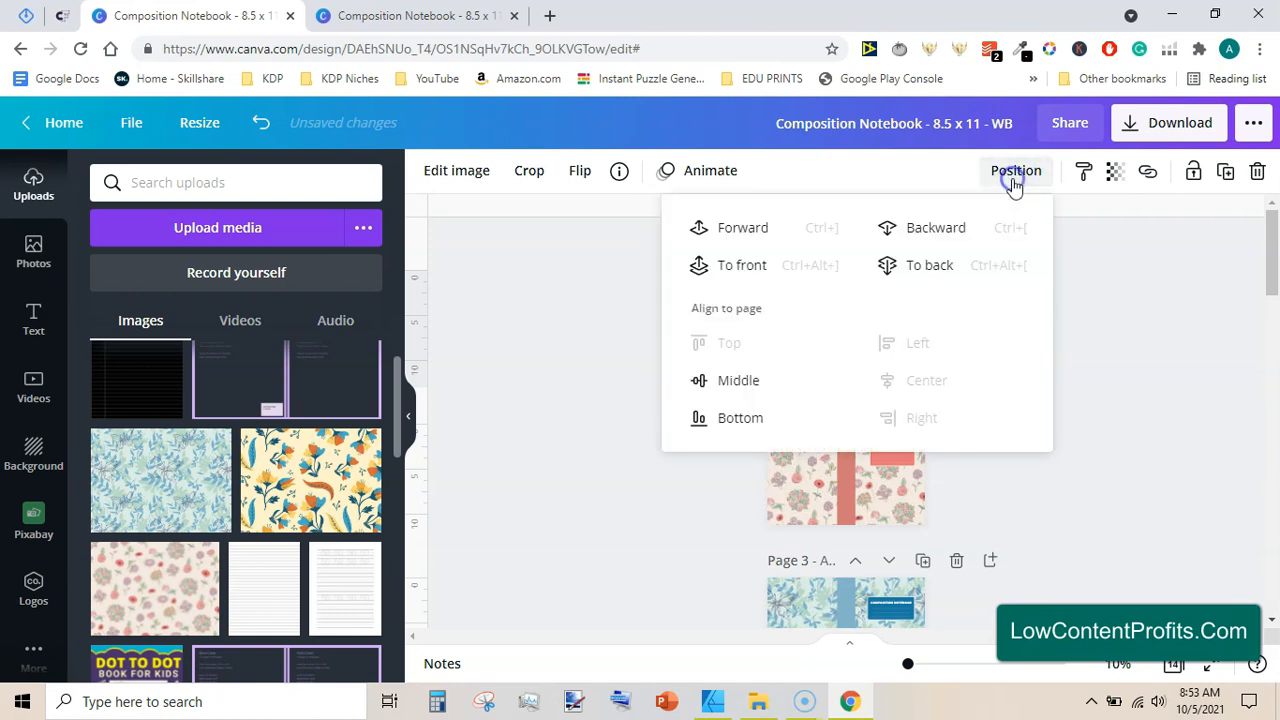
left_click(733, 376)
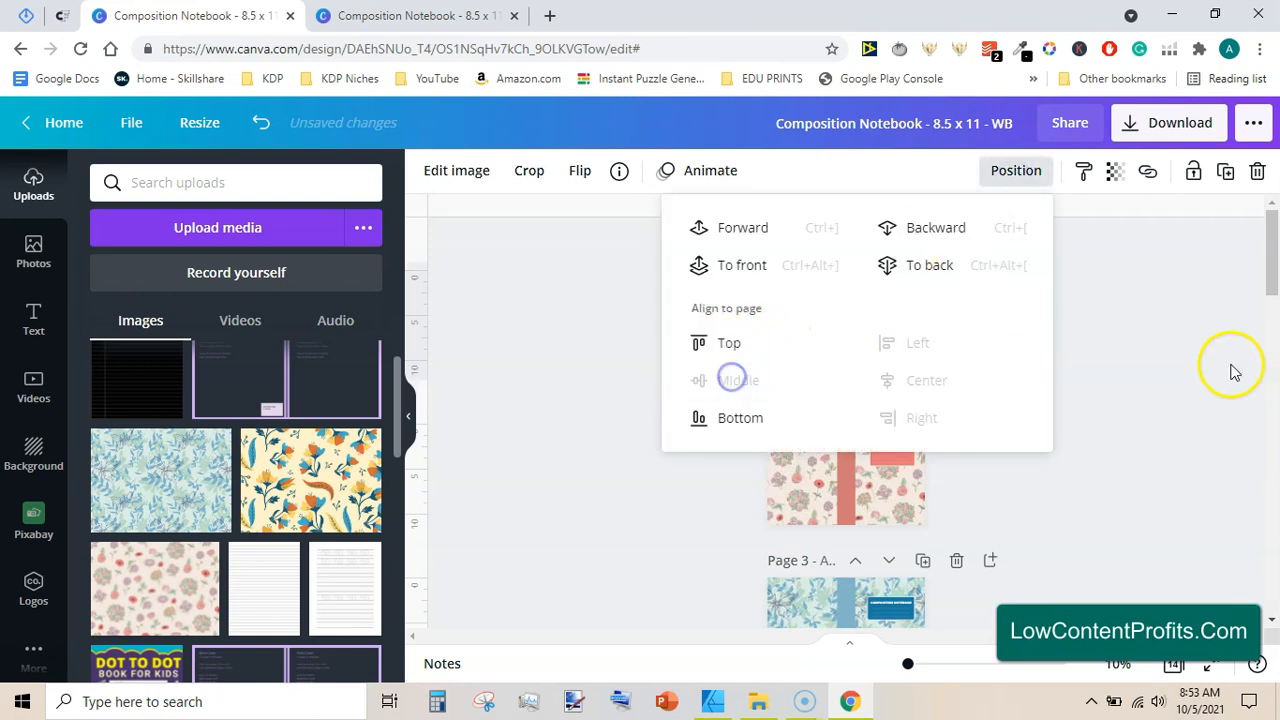
left_click(1120, 405)
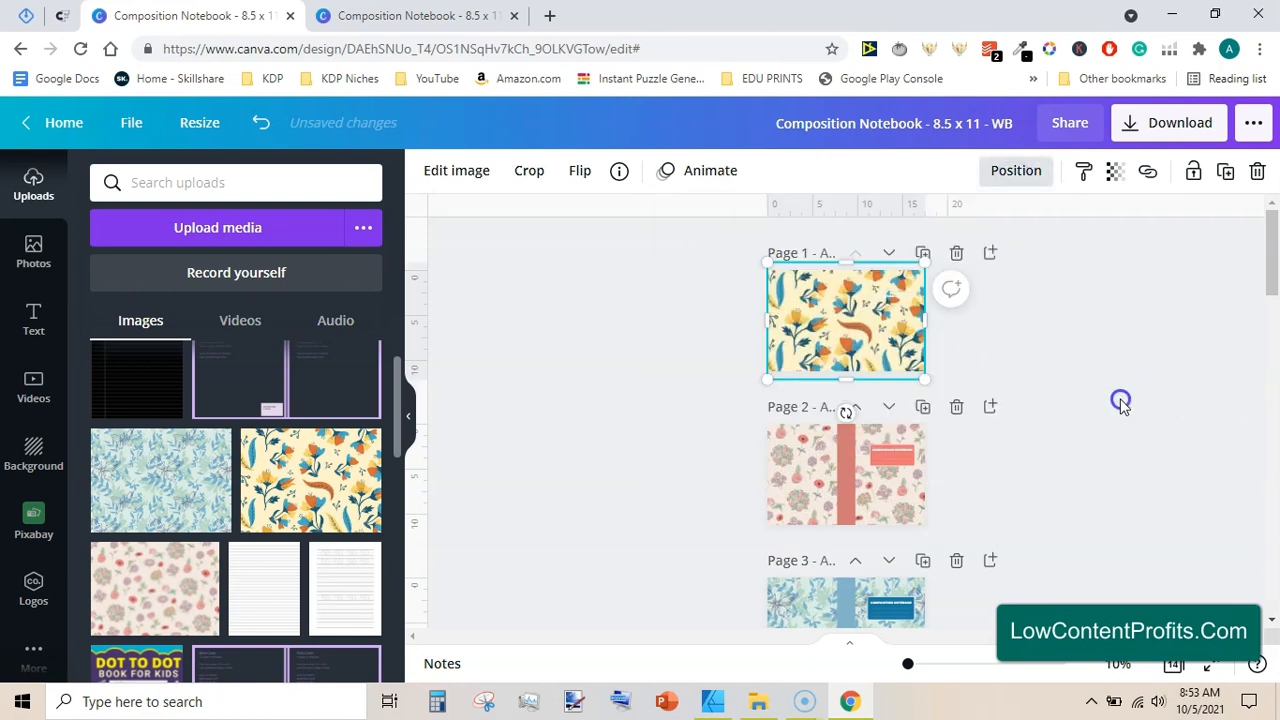
left_click(1018, 178)
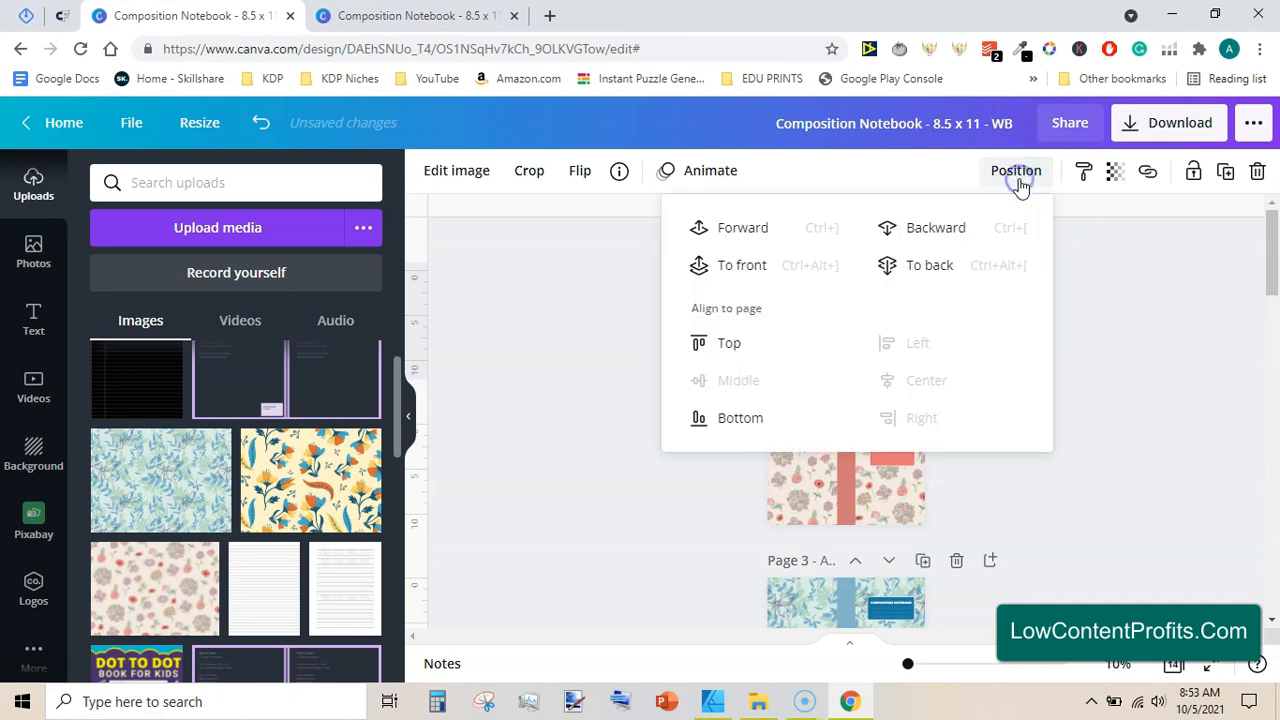
left_click(929, 264)
scroll(1000, 340, "up", 3)
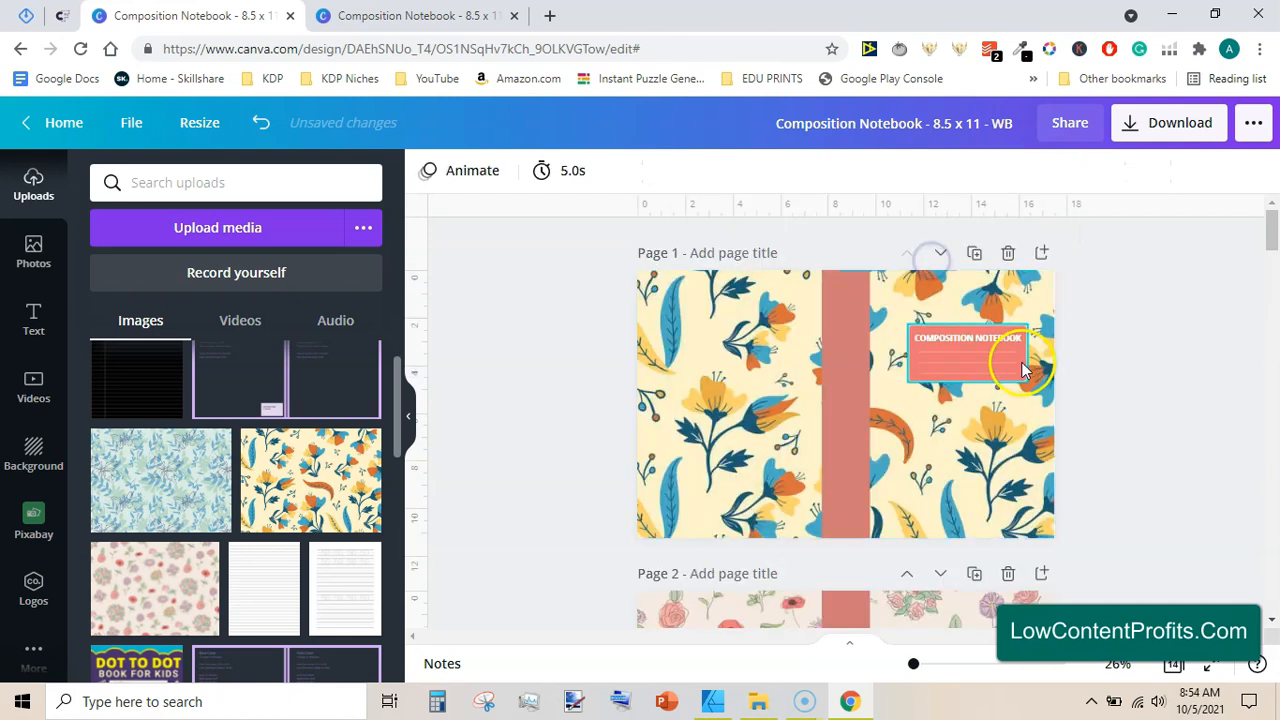
Step: Recolor the spine strip on page 1 with the dark teal from the photo colors
left_click(841, 368)
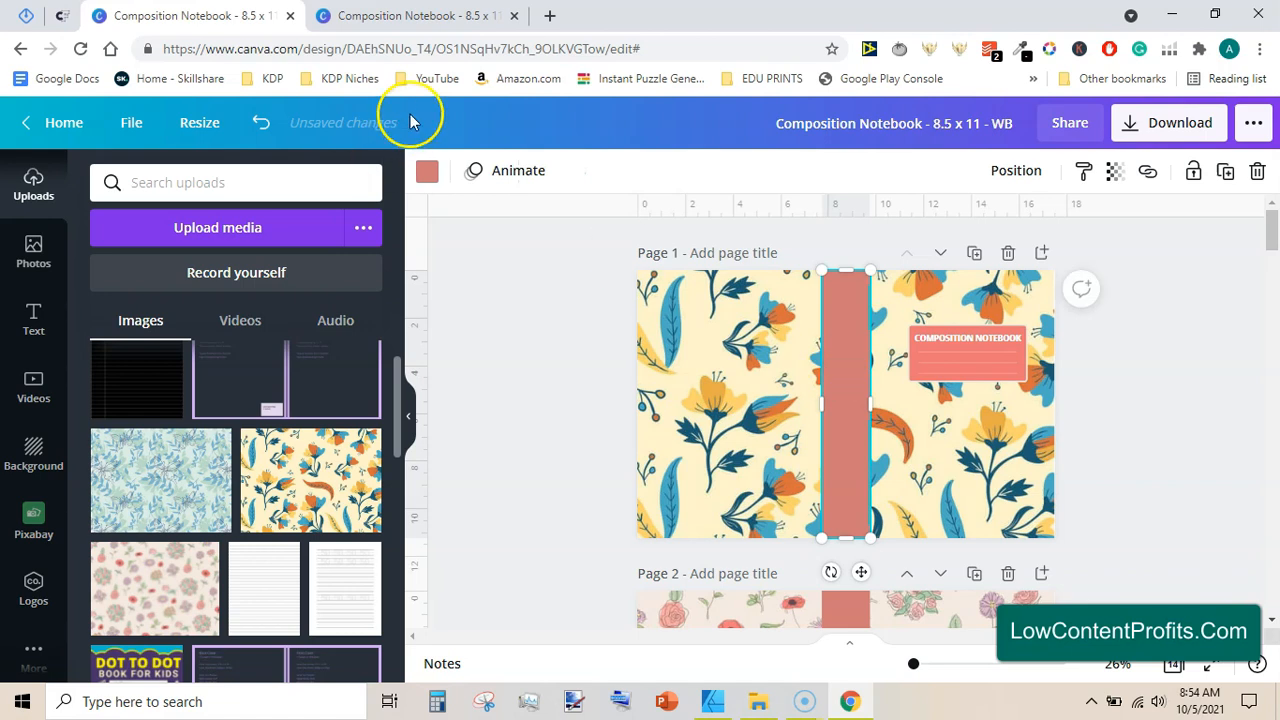
left_click(428, 170)
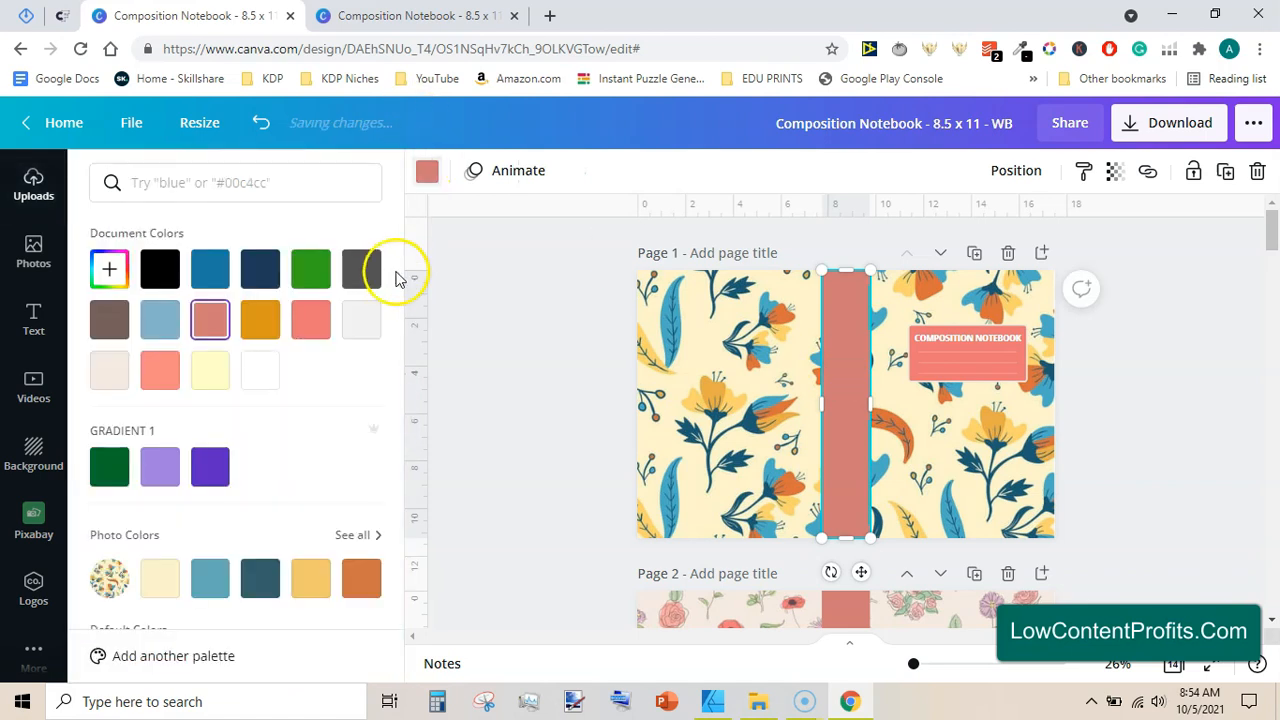
left_click_drag(401, 291, 404, 380)
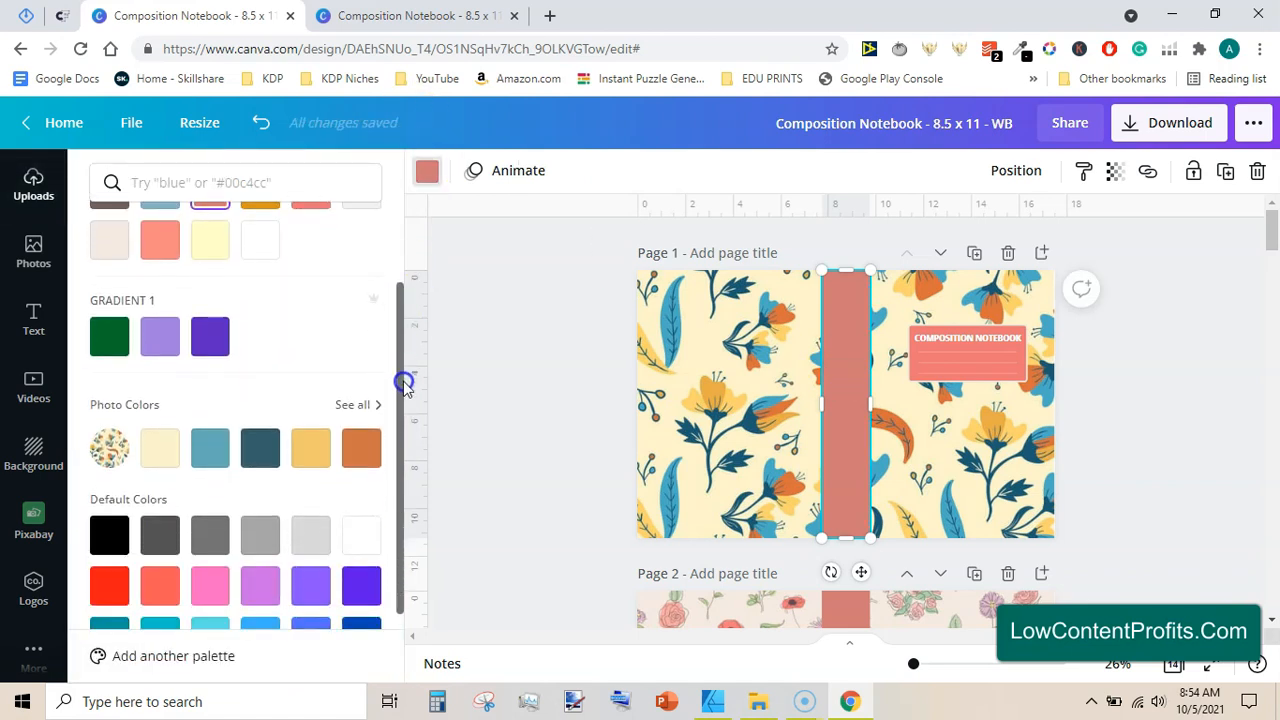
left_click(262, 448)
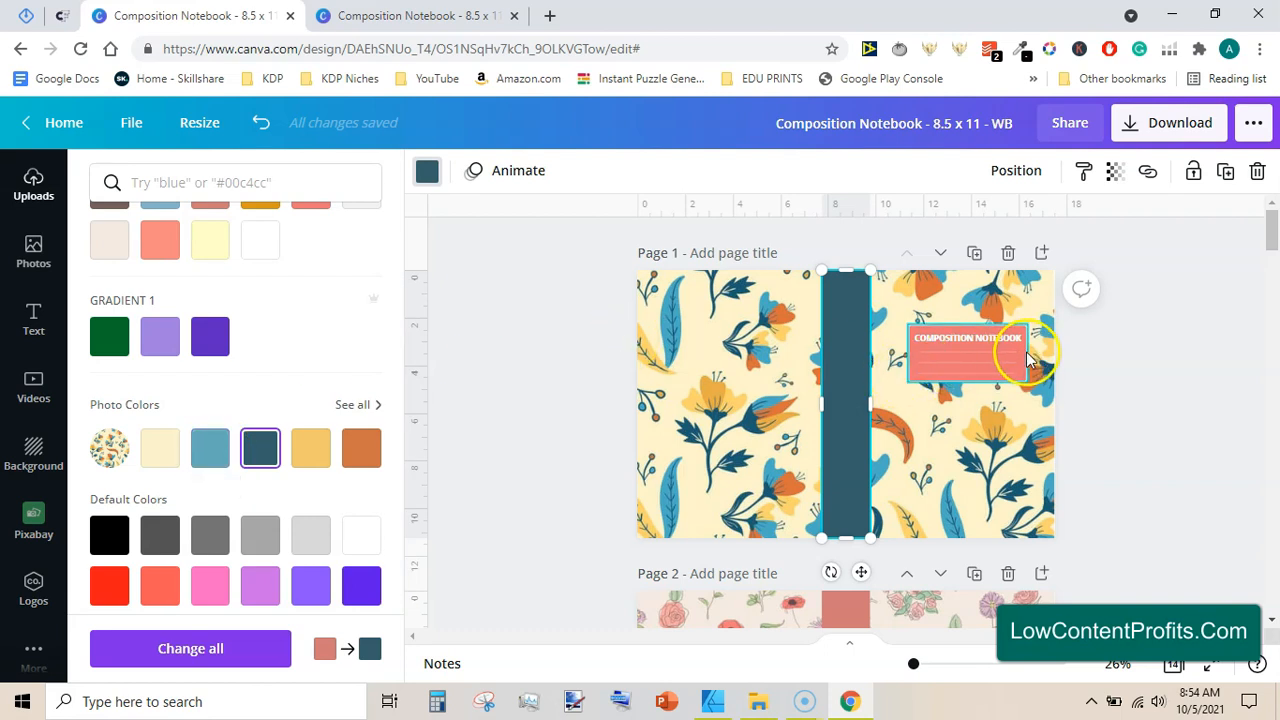
Step: Recolor the title label's fill on page 1 with the same dark teal from the document colors and deselect it
left_click(1026, 352)
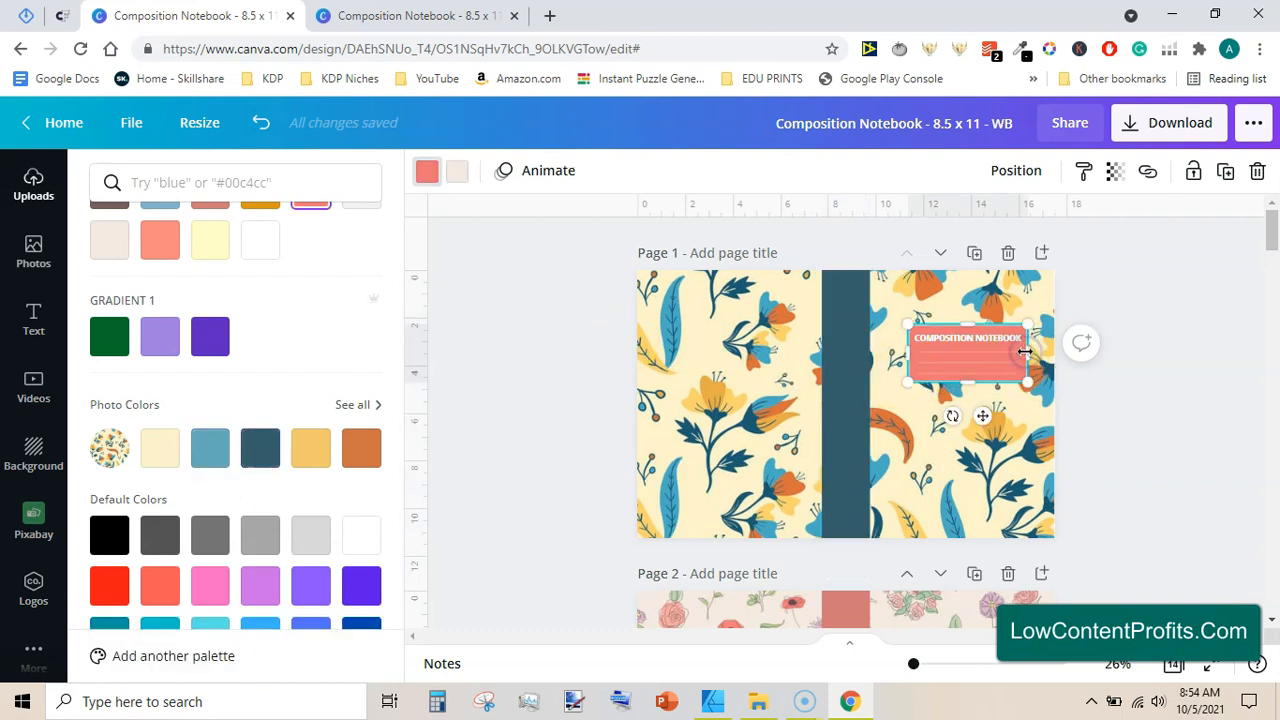
left_click(425, 172)
left_click(424, 174)
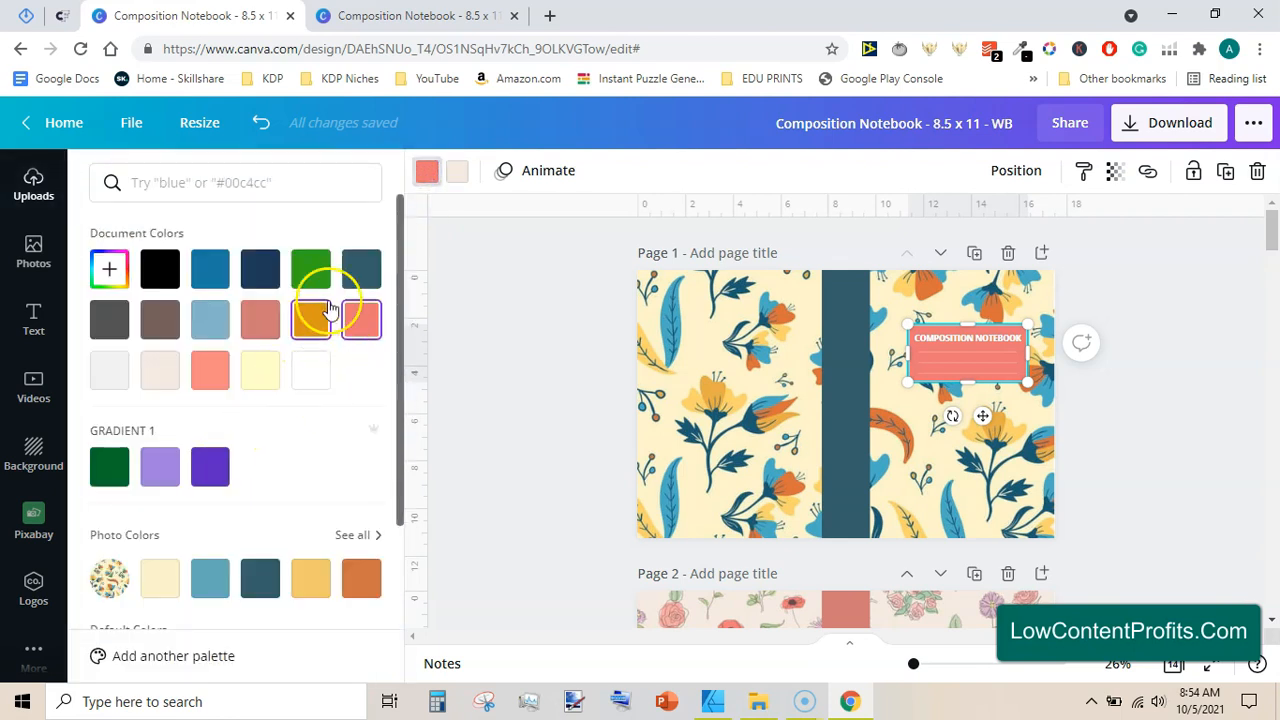
left_click(369, 267)
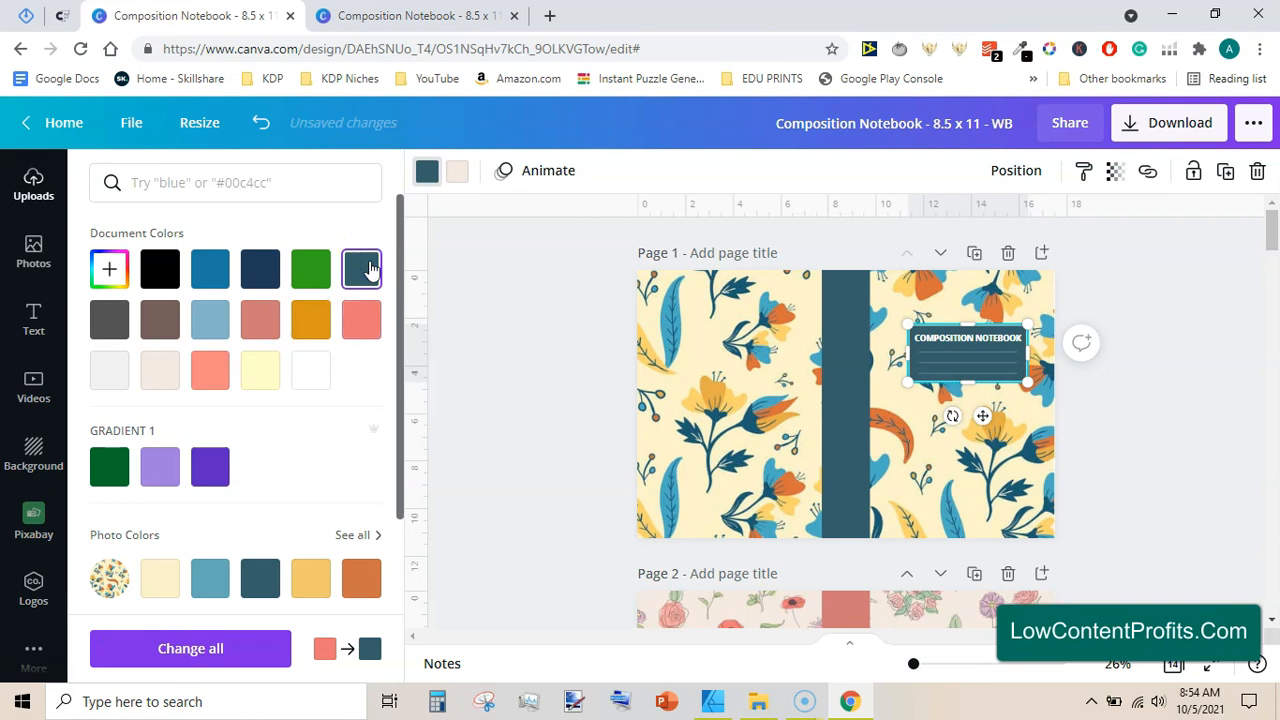
left_click(1128, 444)
left_click(1022, 463)
left_click(1128, 428)
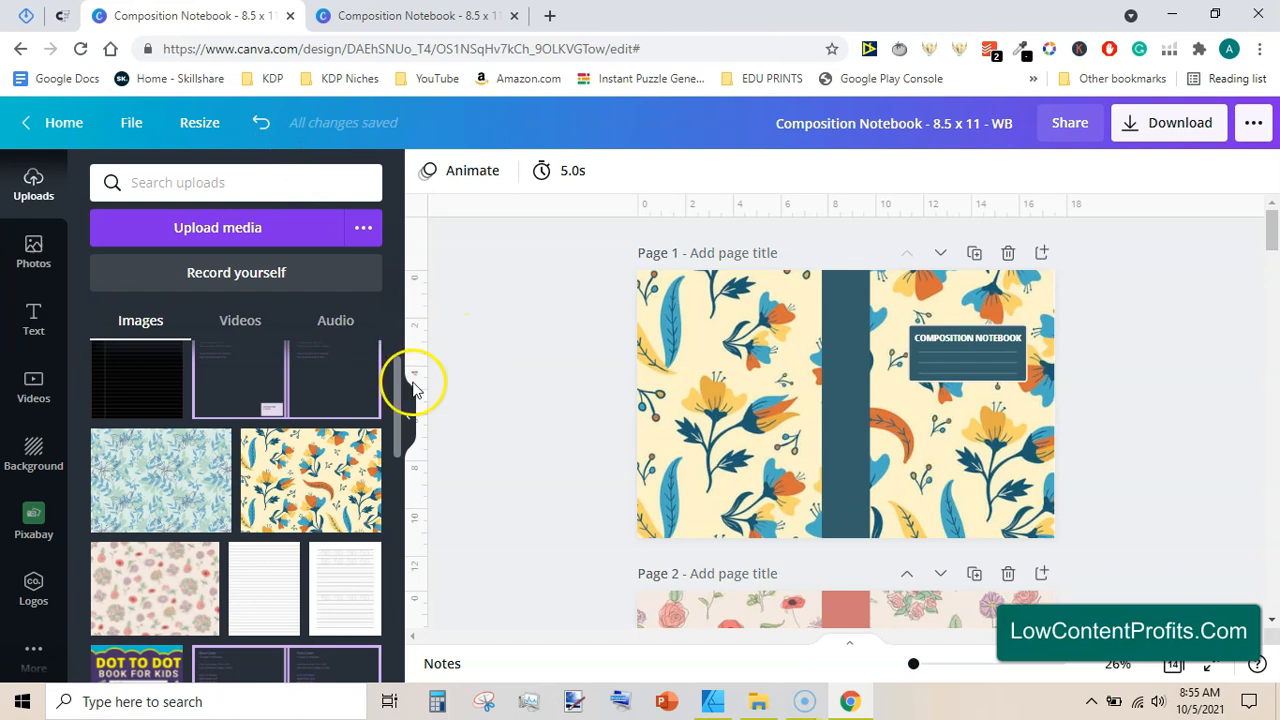
Step: Search the elements for KINDERGARTEN, place the colorful 123 numbers graphic below the title label on page 1's front cover, and deselect it
scroll(397, 382, "up", 1)
scroll(75, 174, "up", 2)
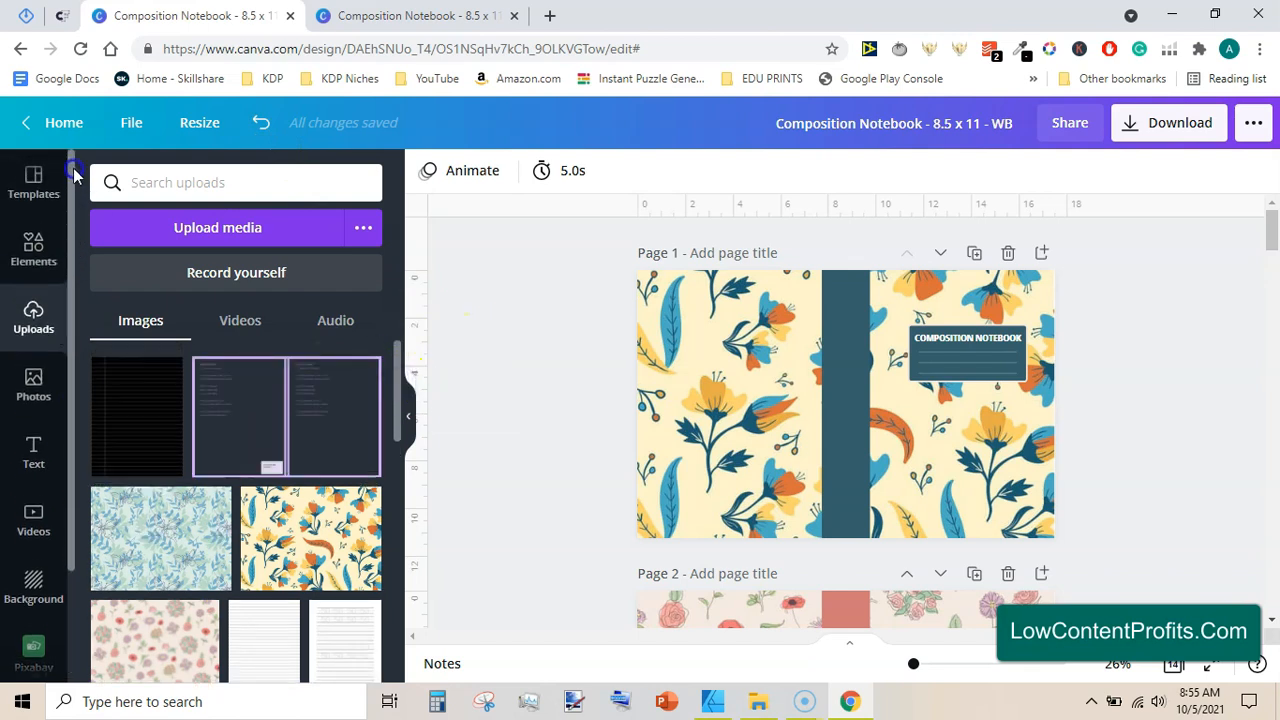
left_click(222, 180)
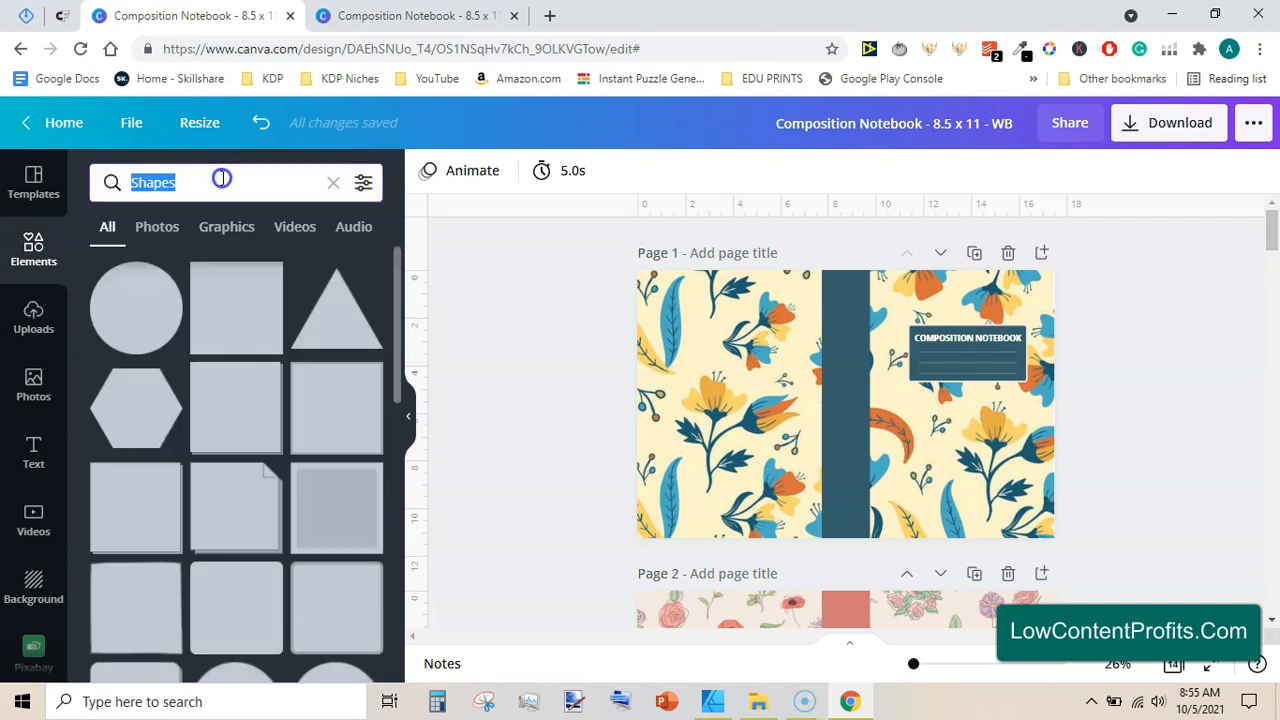
type("KINDERGARTEN")
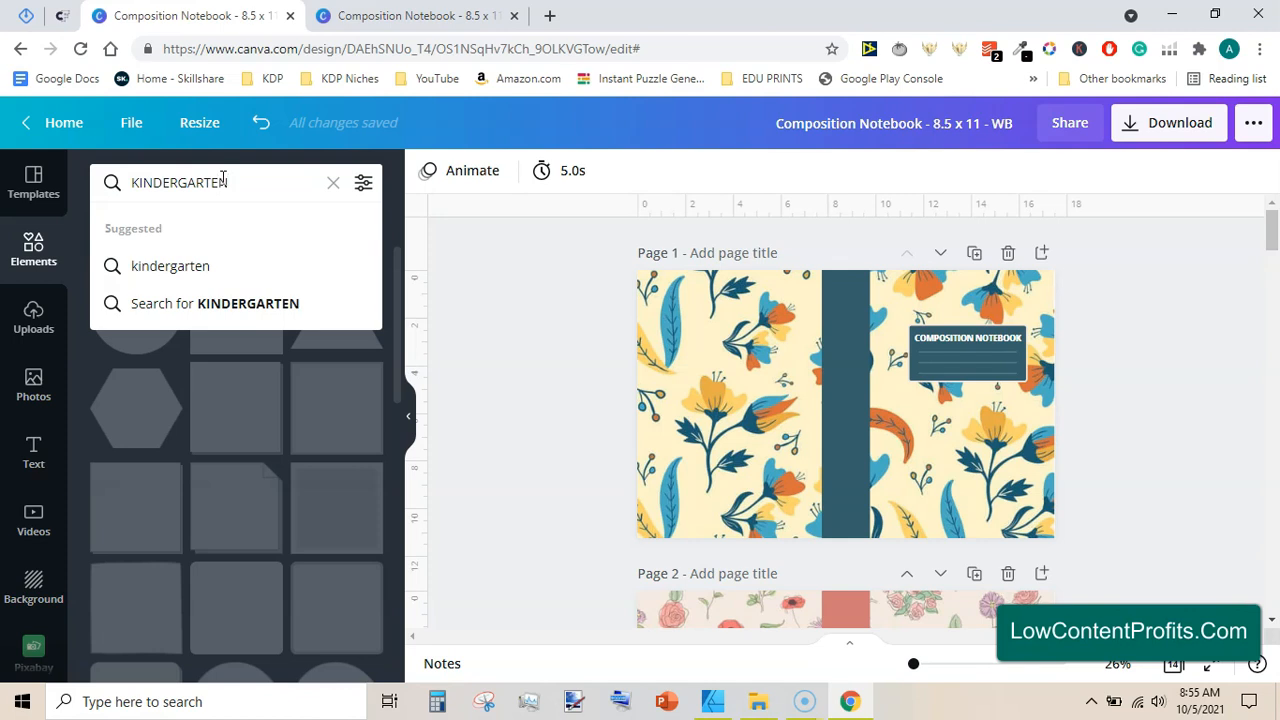
left_click(281, 305)
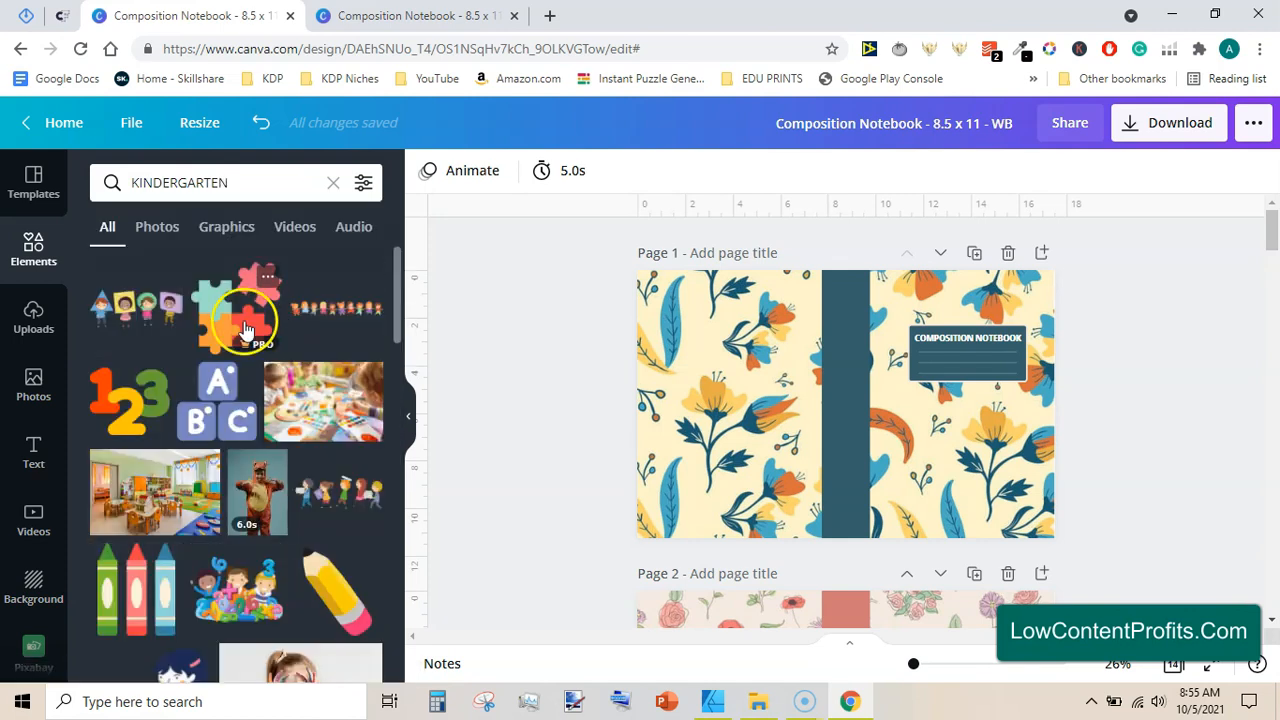
left_click_drag(127, 404, 963, 460)
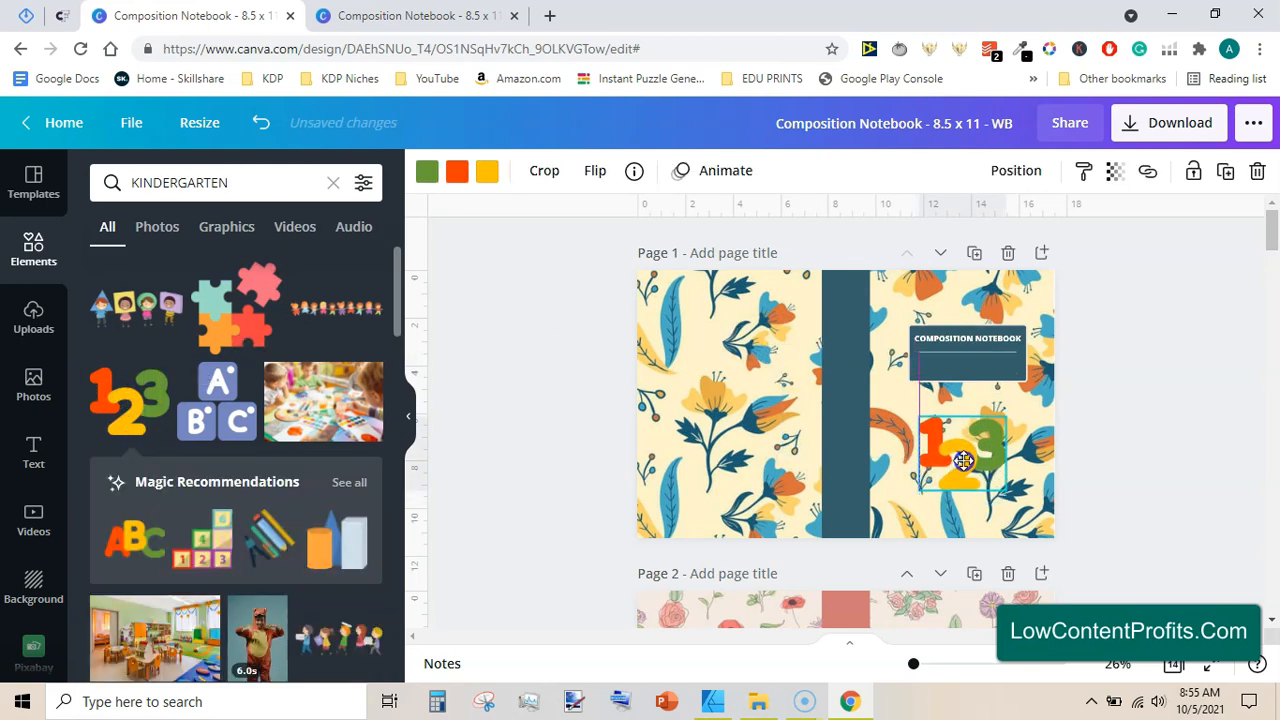
left_click(1192, 463)
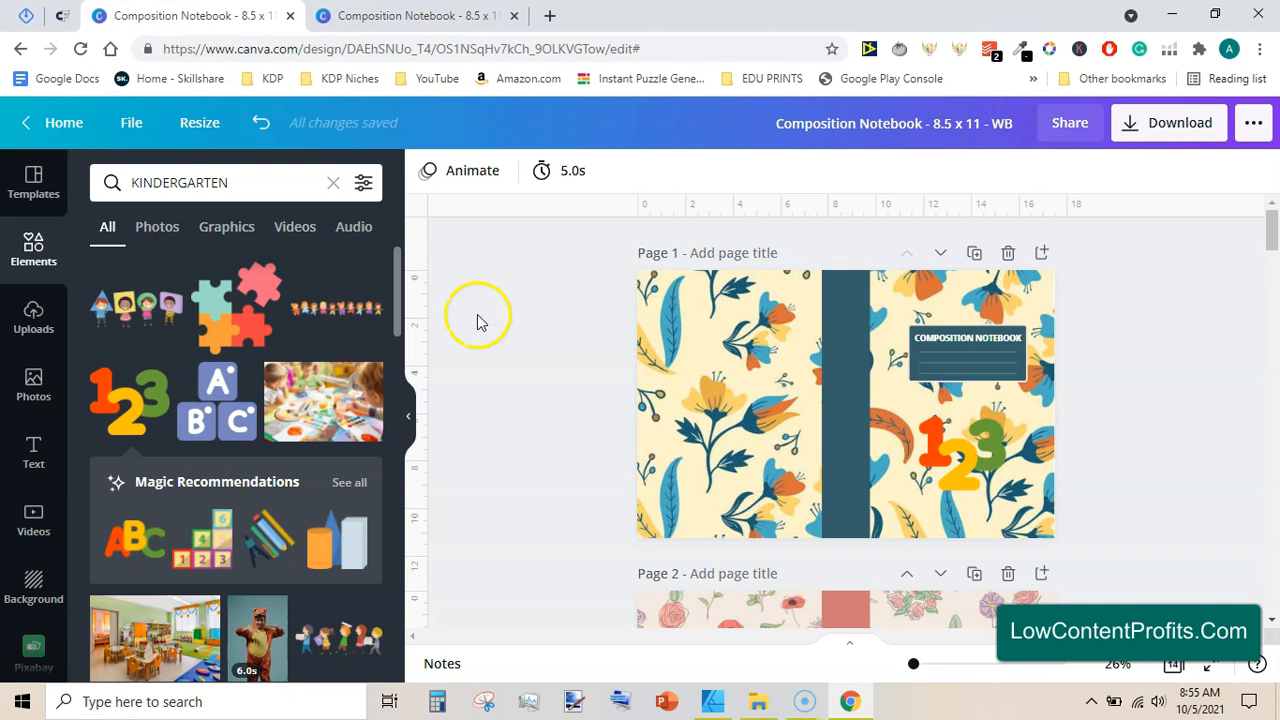
left_click(62, 16)
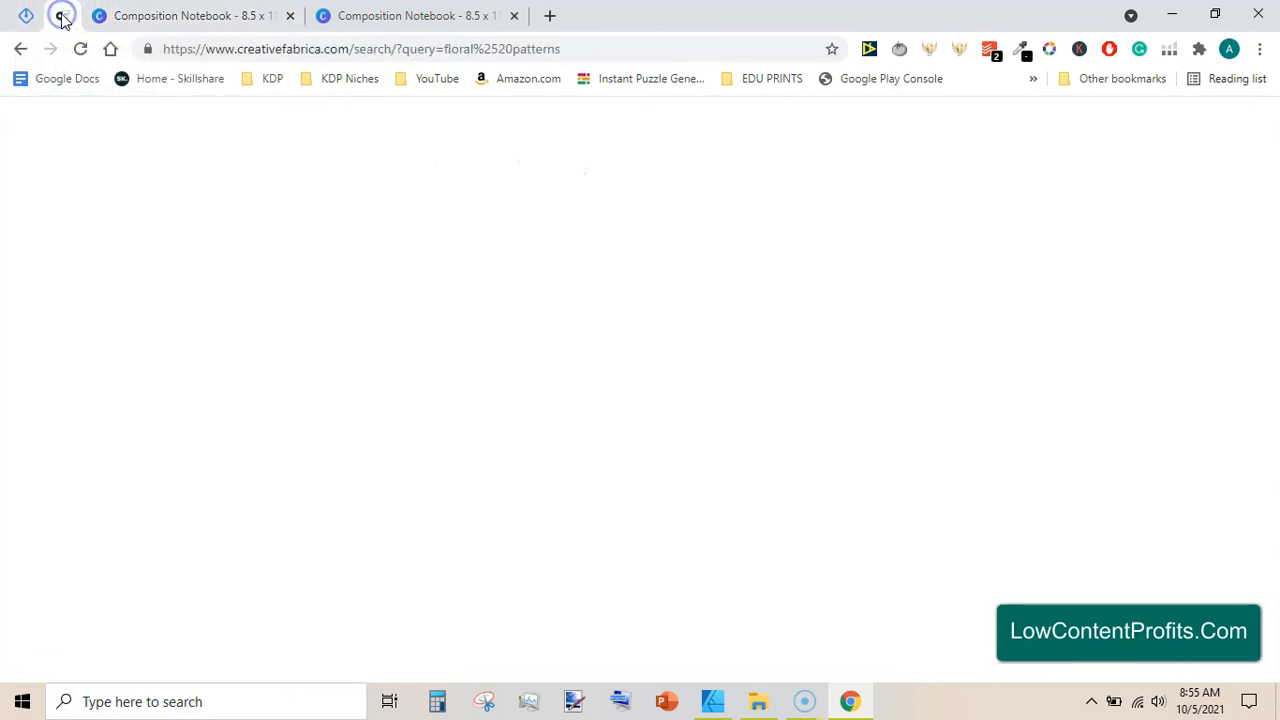
left_click(168, 12)
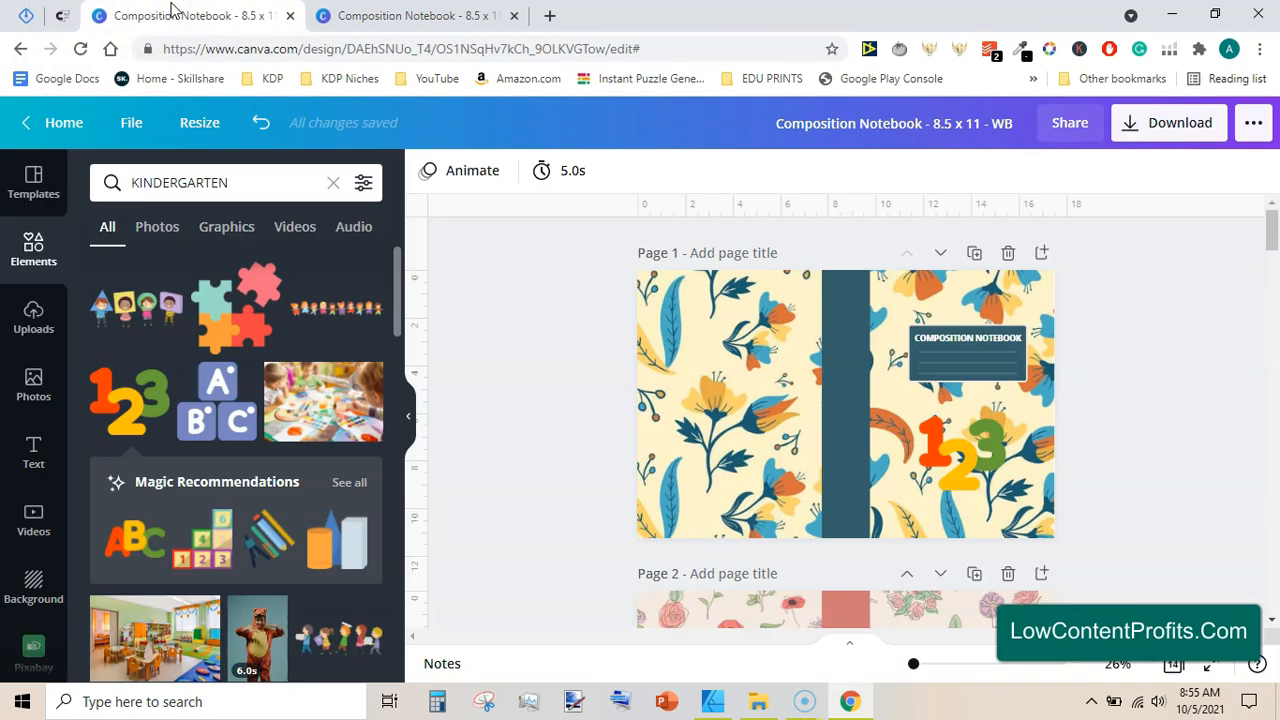